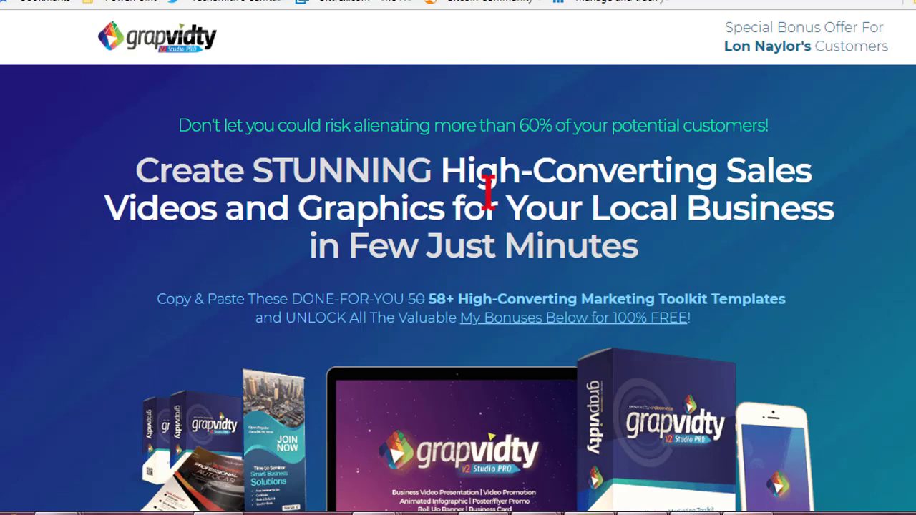
Bring the Green Farm deck to the front, then open the saved LINKS notes.
mouse_move(358, 513)
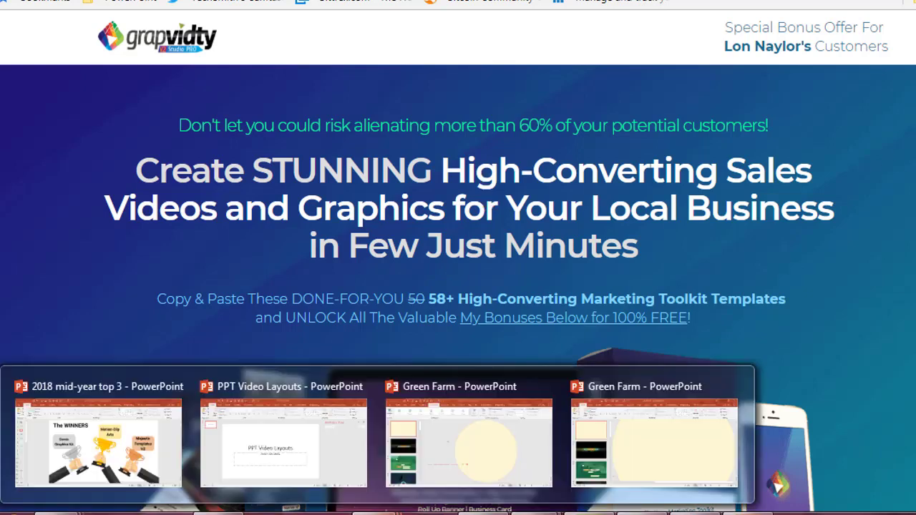
click(459, 431)
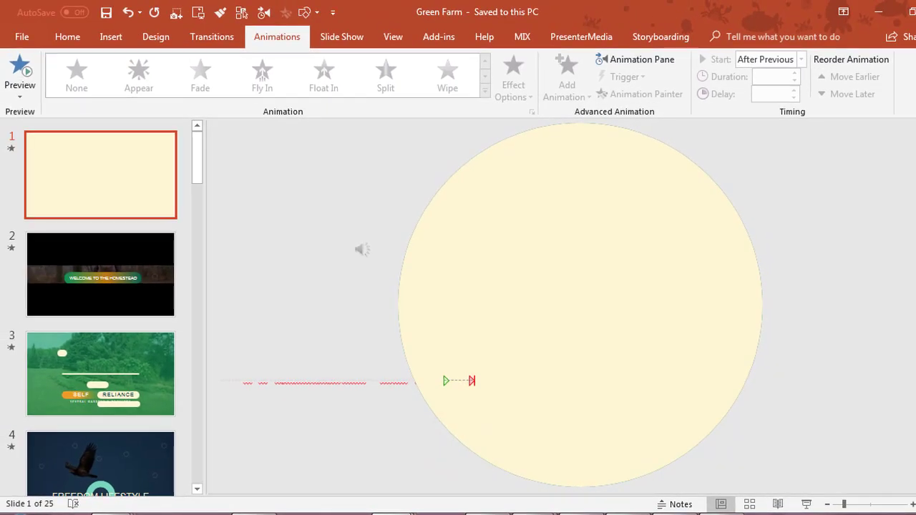
mouse_move(539, 514)
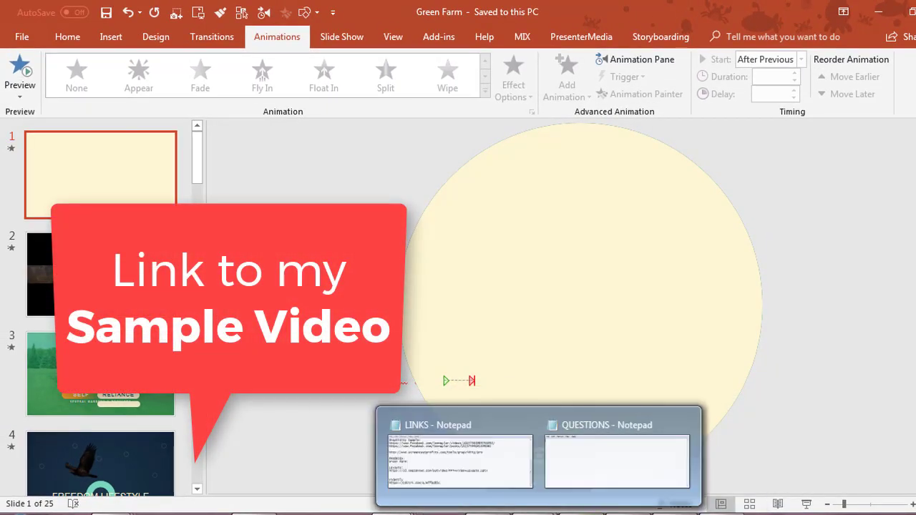
click(510, 466)
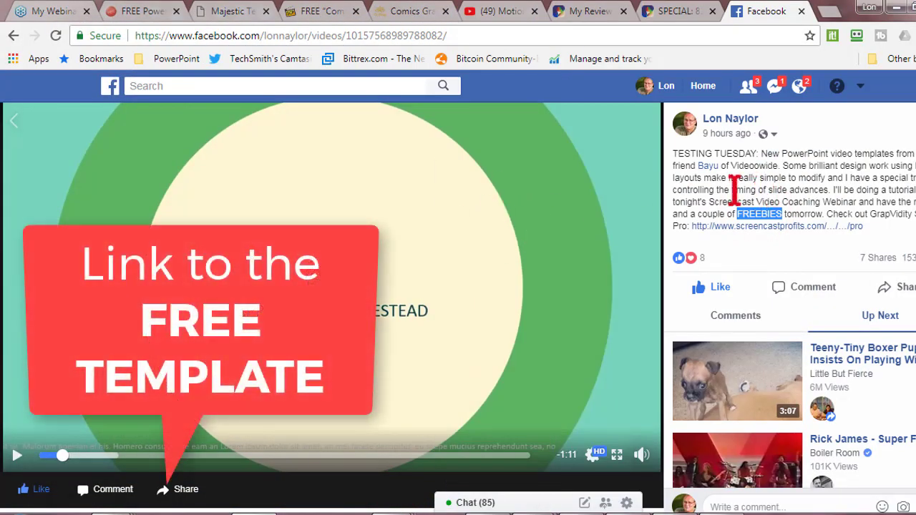
Clear the highlighted word FREEBIES in the Facebook post.
click(769, 176)
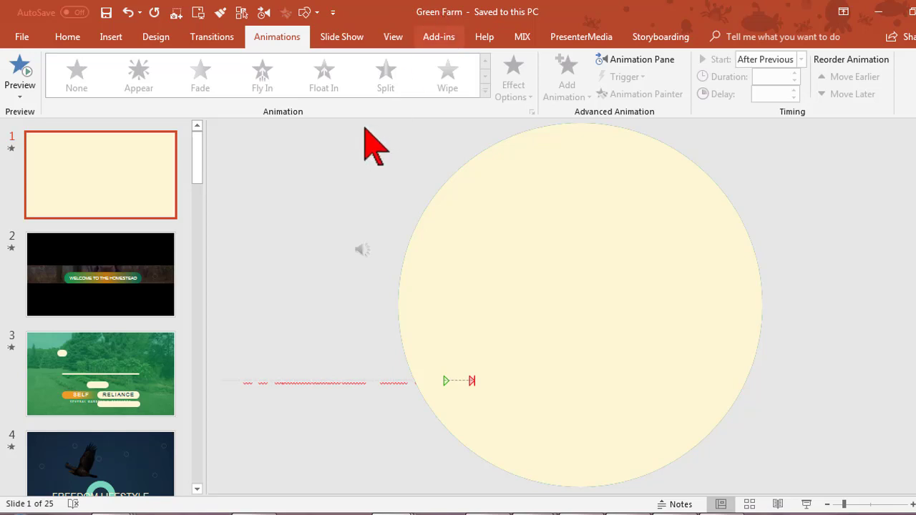
Use Save As to store a copy named 'Green Farm LON' in the TEST folder.
click(22, 37)
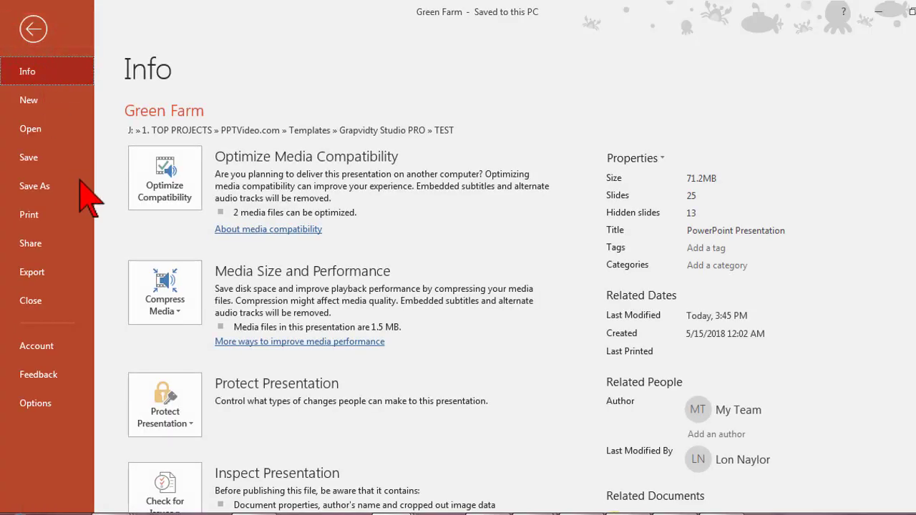
click(78, 186)
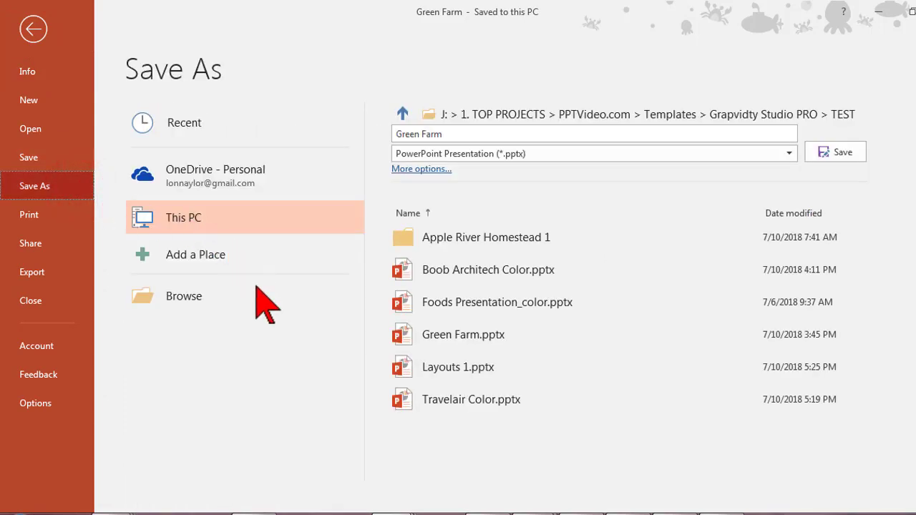
click(256, 287)
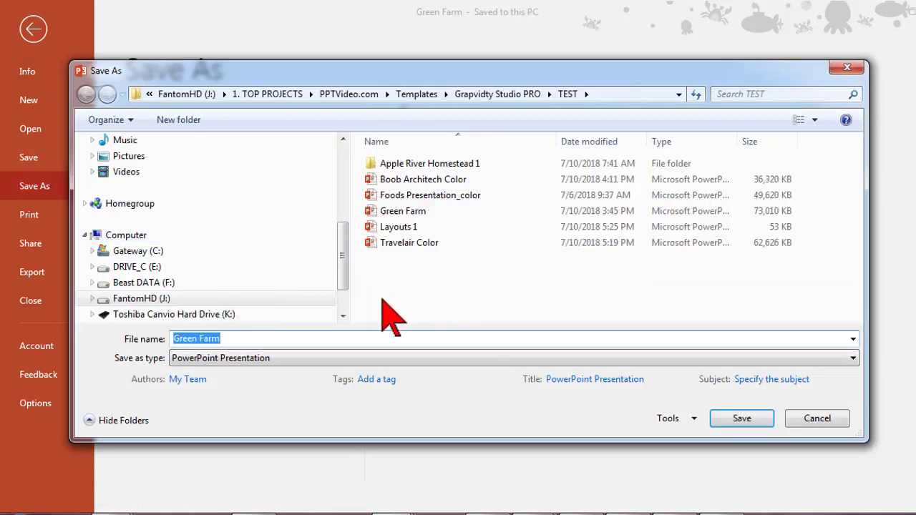
click(359, 338)
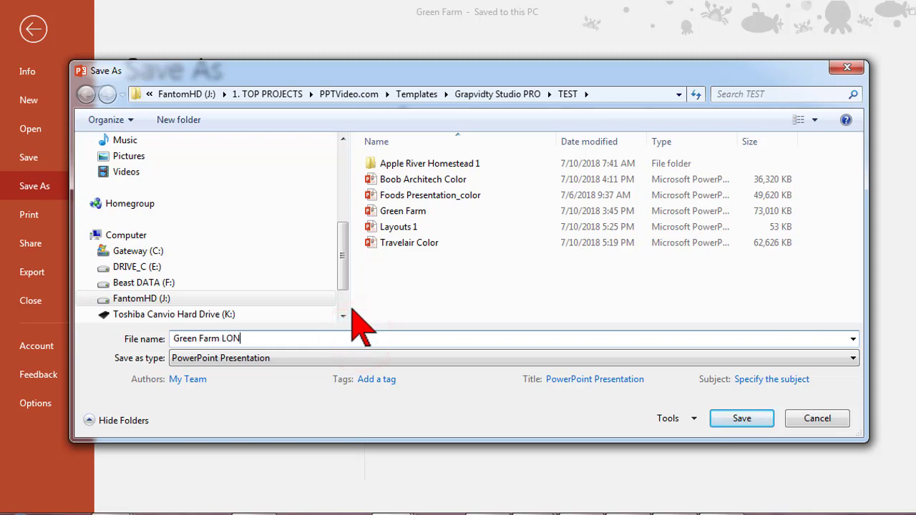
click(736, 419)
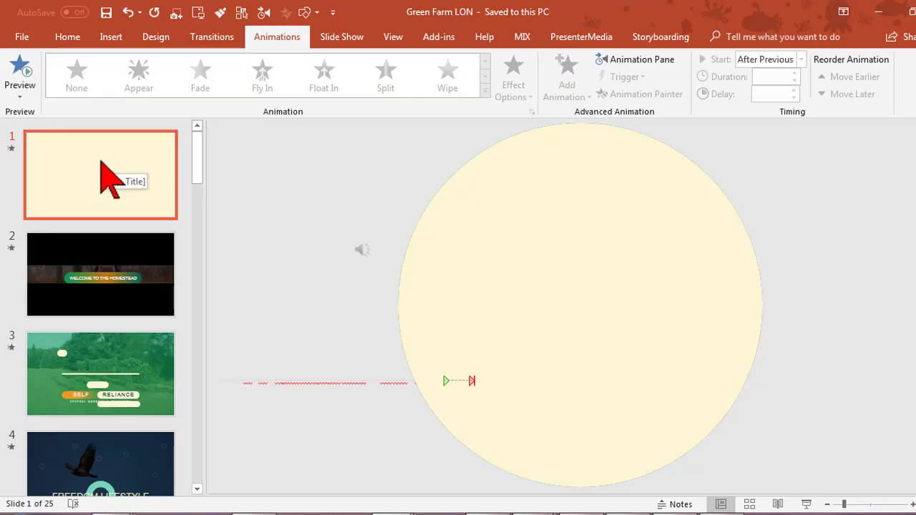
On the Home tab, preview slide 1's animations and stop the preview.
click(64, 36)
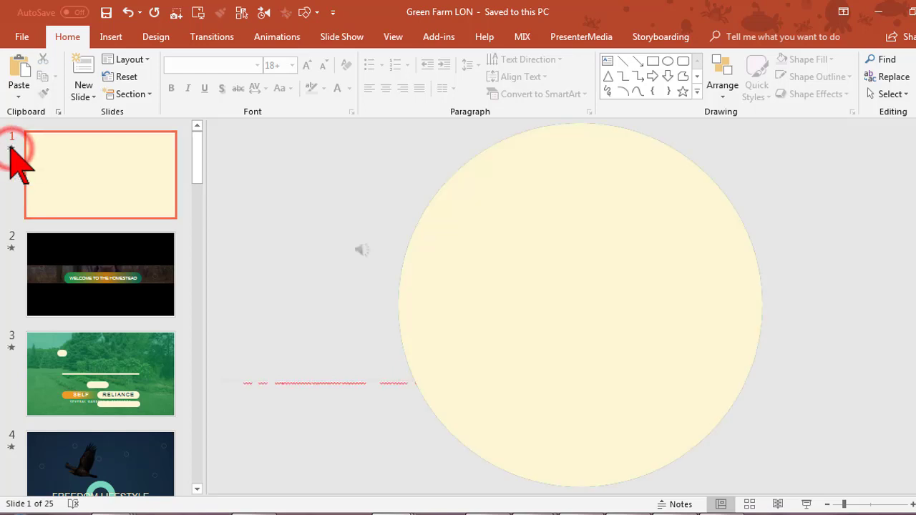
click(11, 149)
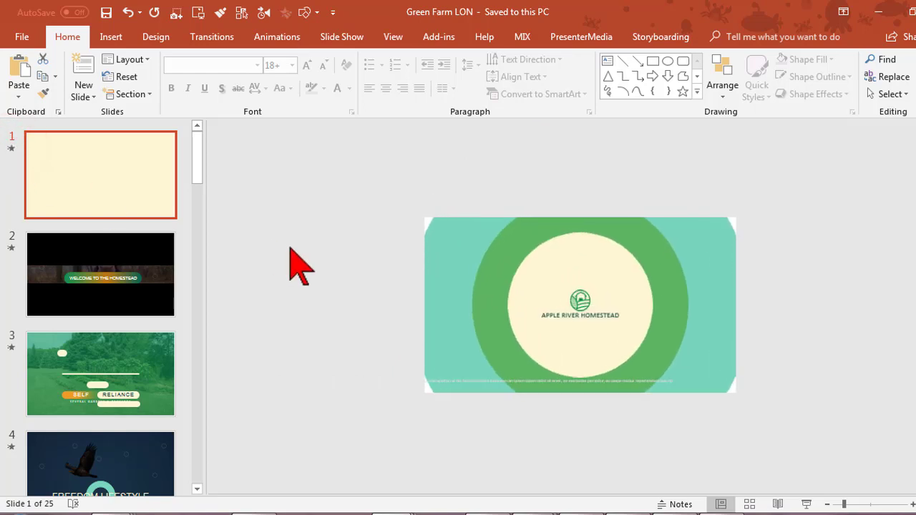
click(288, 250)
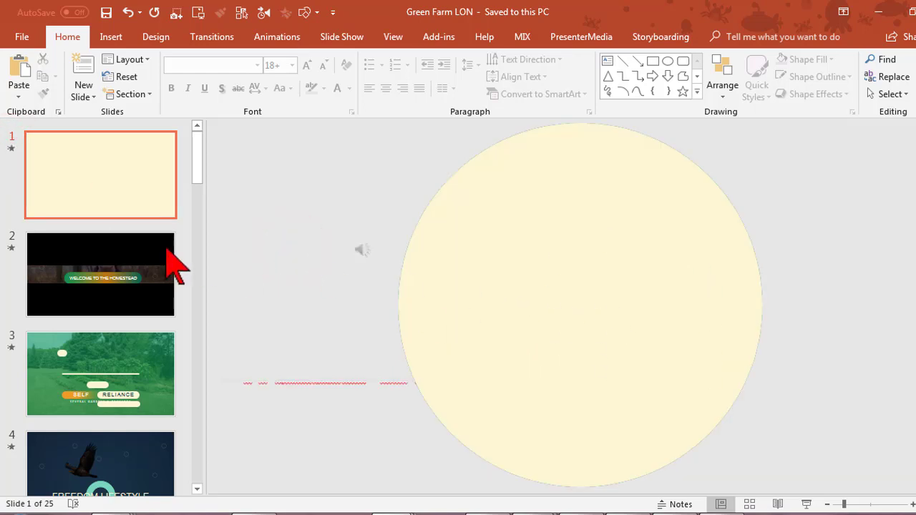
Select slide 2 and preview its animations, replaying them once.
click(145, 248)
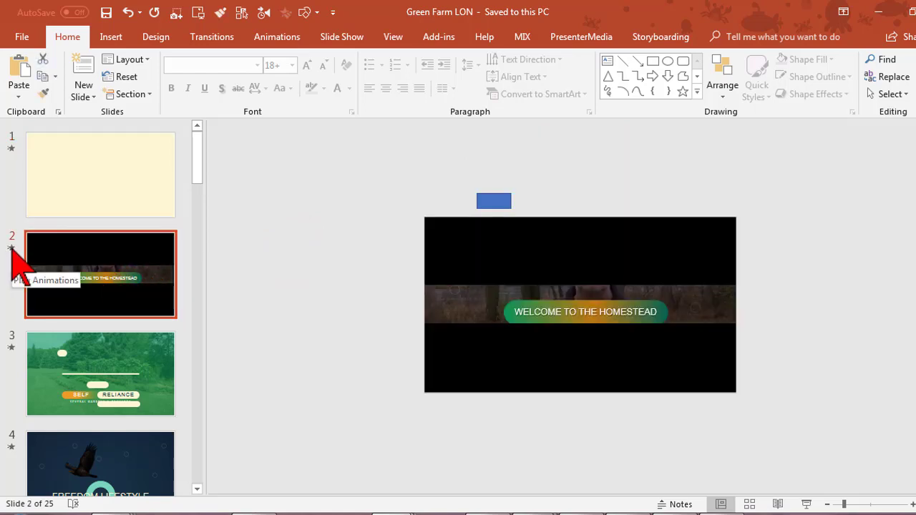
click(10, 248)
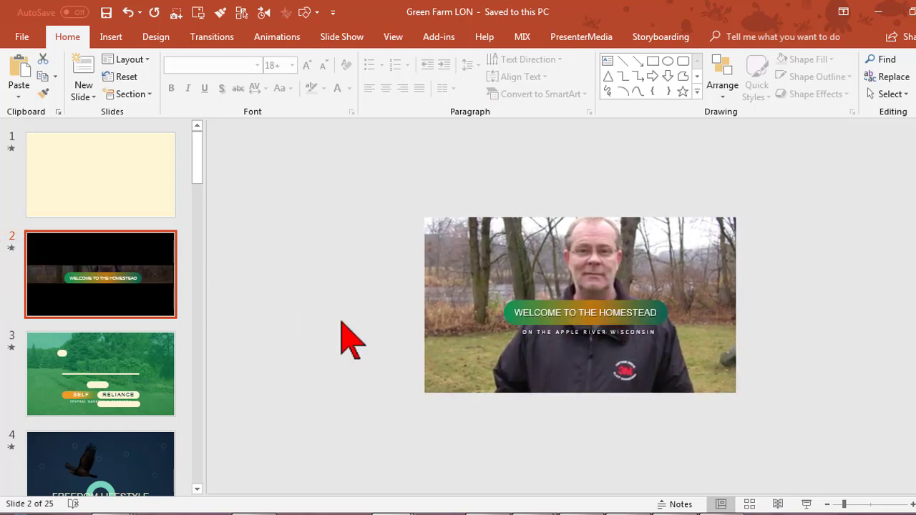
click(340, 322)
scroll(342, 327, up, 3)
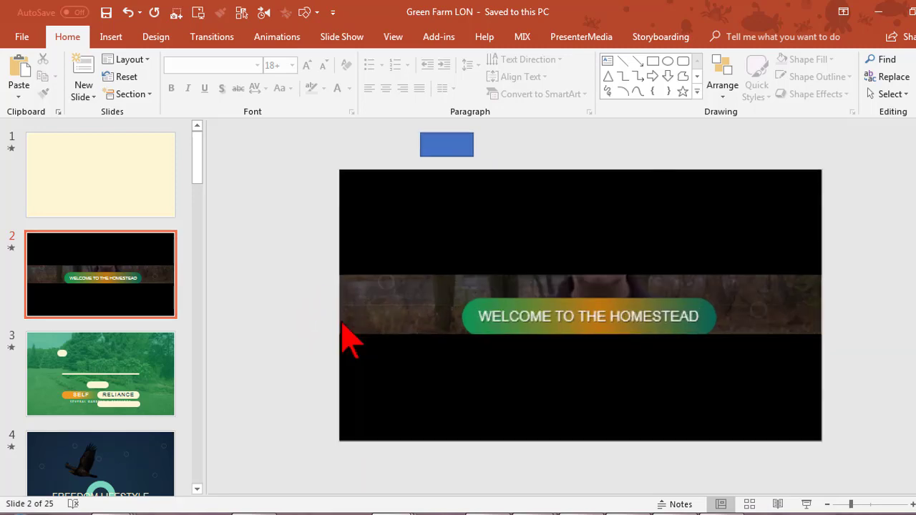
click(10, 248)
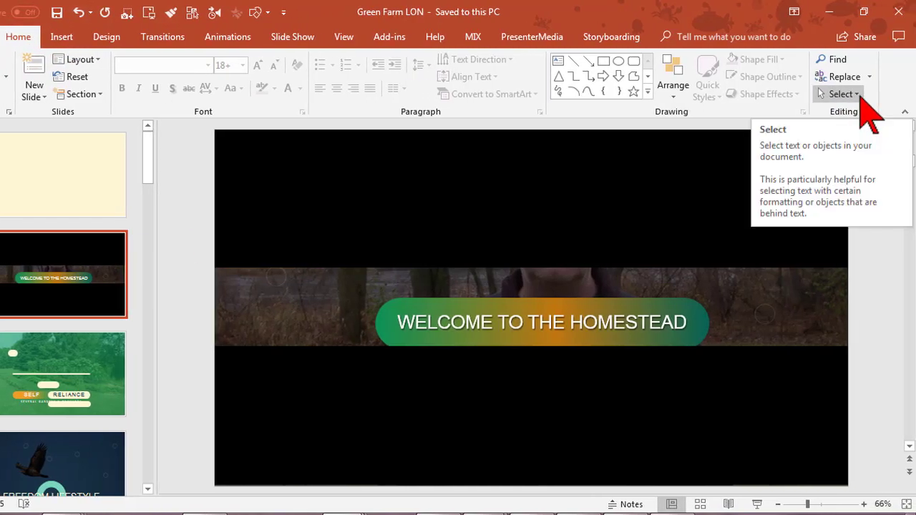
Select the black rectangle at the top of slide 2.
click(859, 95)
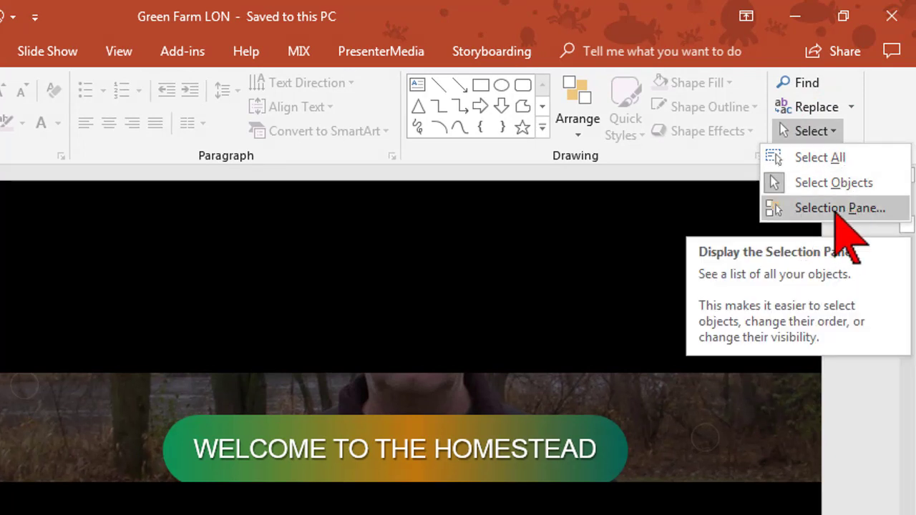
click(418, 268)
click(418, 267)
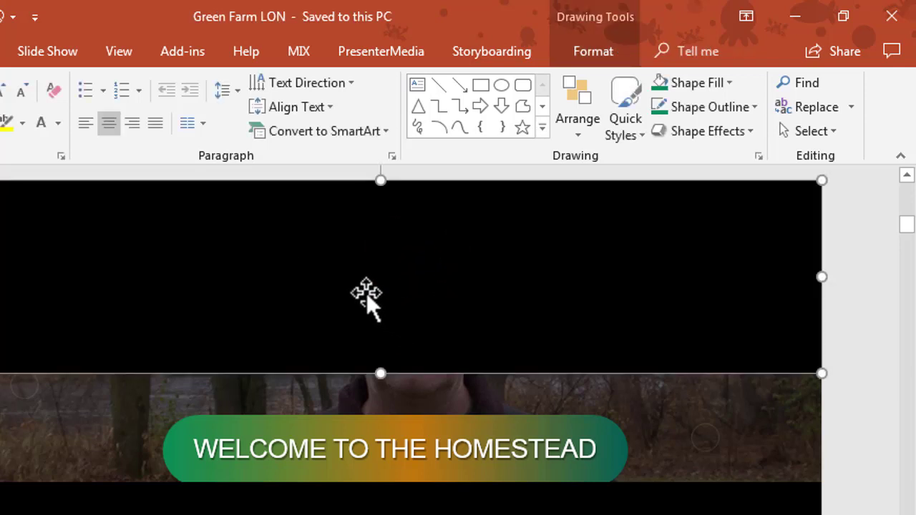
click(594, 52)
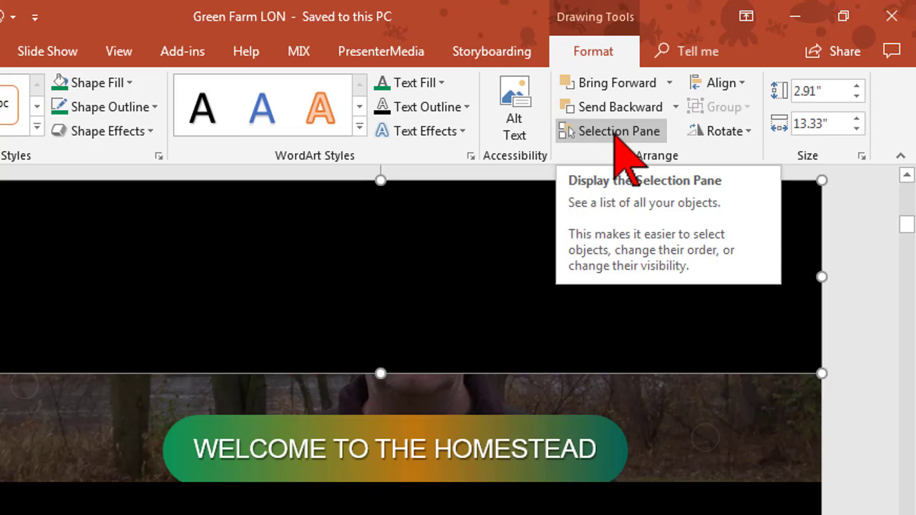
Open the Selection Pane from the Quick Access Toolbar to list slide 2's objects.
right_click(615, 133)
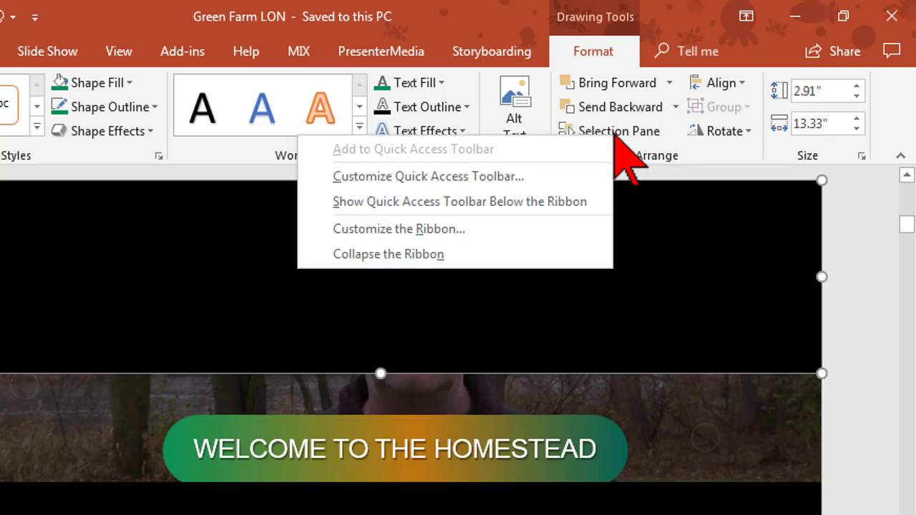
click(596, 55)
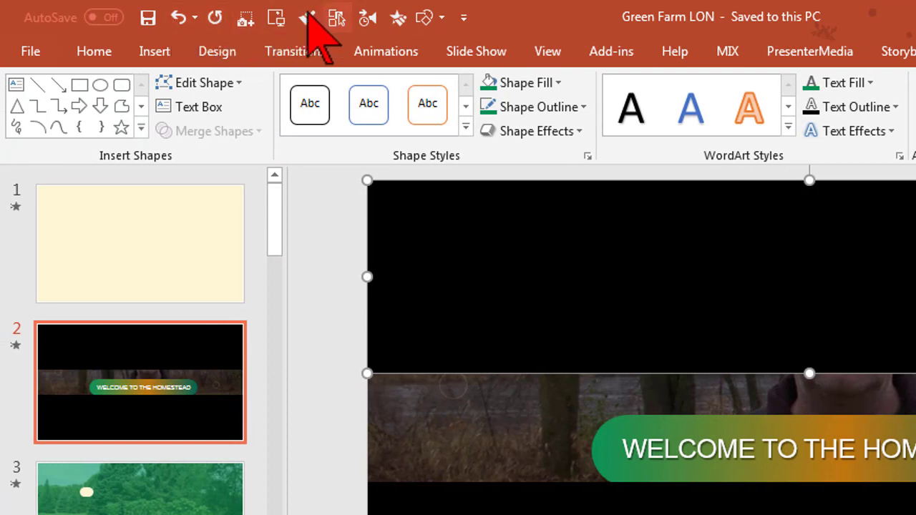
click(307, 17)
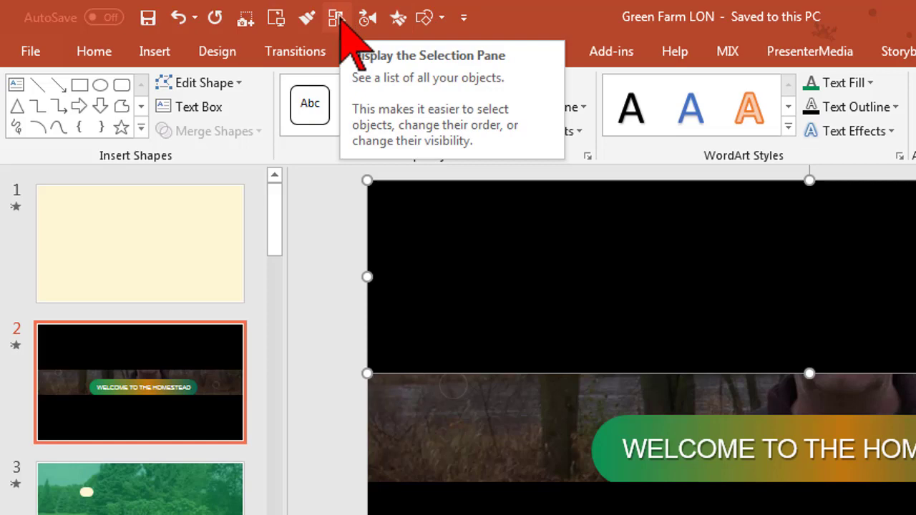
click(337, 18)
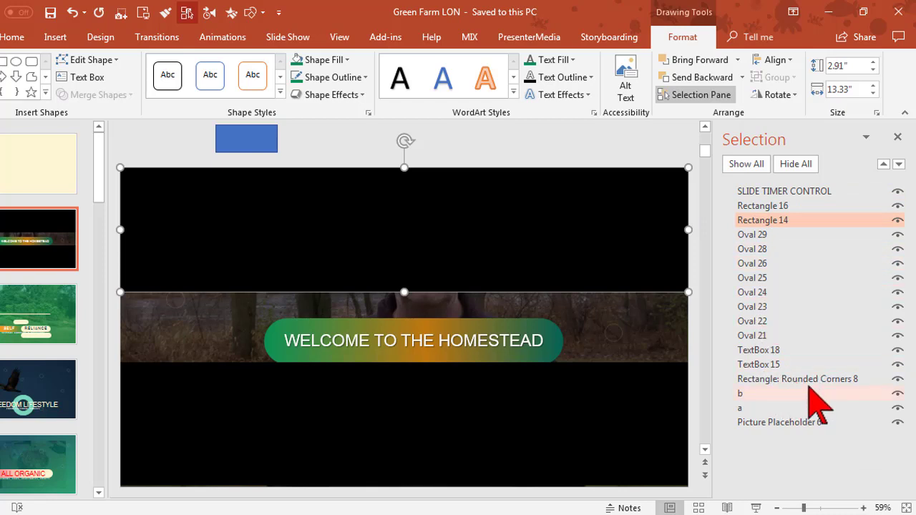
Show all objects on slide 2, then delete the forest picture from Picture Placeholder 6.
click(747, 164)
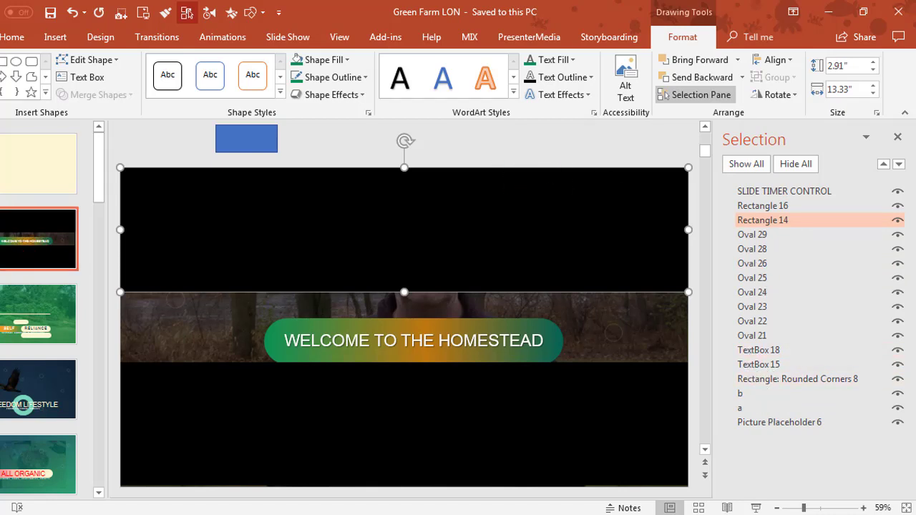
key(Escape)
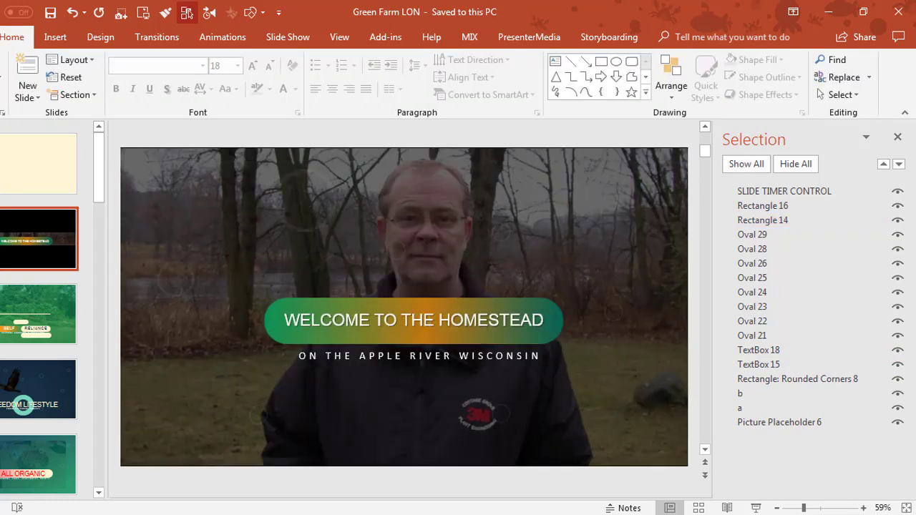
scroll(351, 312, up, 1)
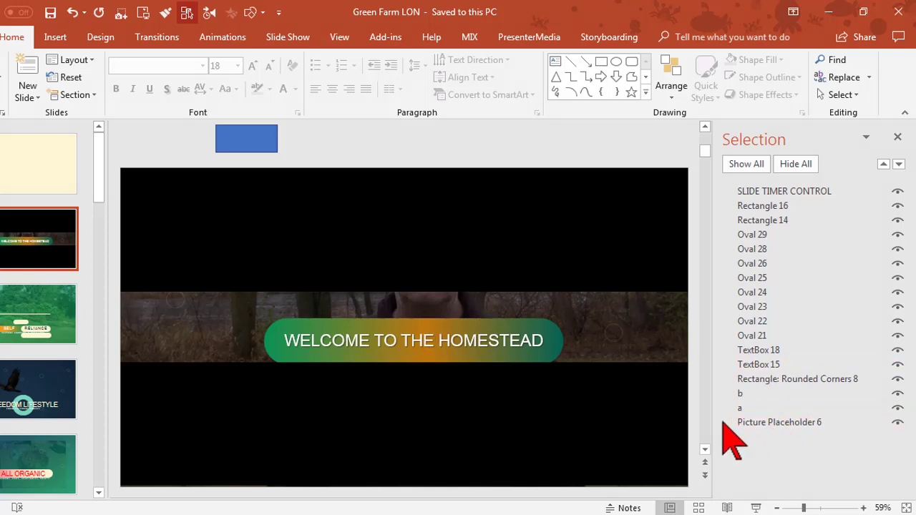
click(771, 423)
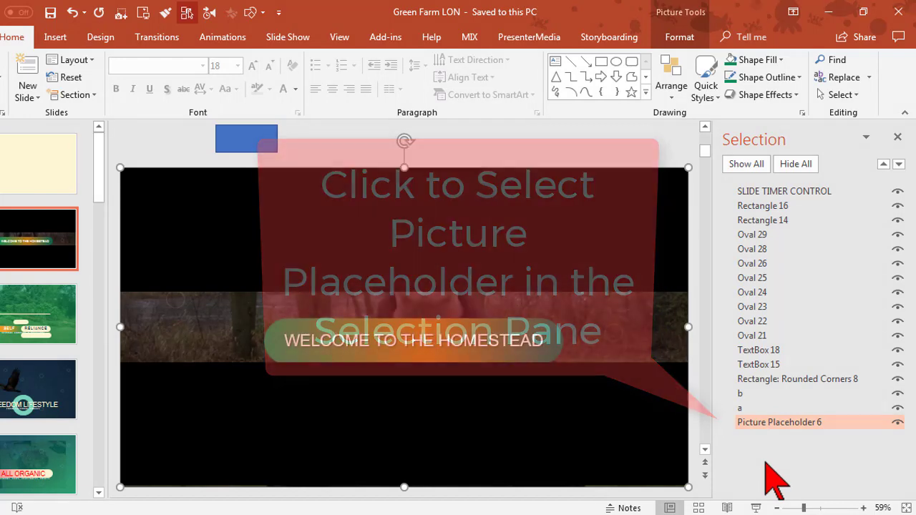
key(Delete)
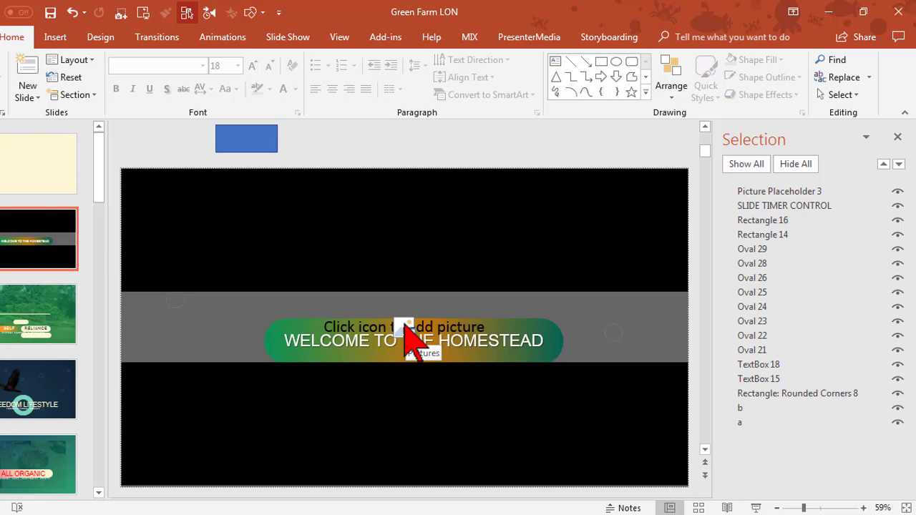
Insert the Slide16 photo into the placeholder and move Picture Placeholder 5 to the back.
click(404, 327)
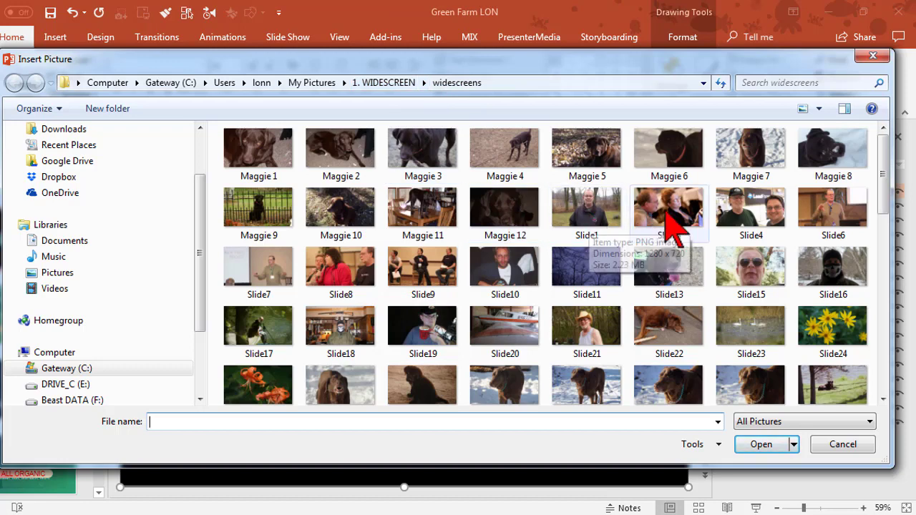
click(837, 272)
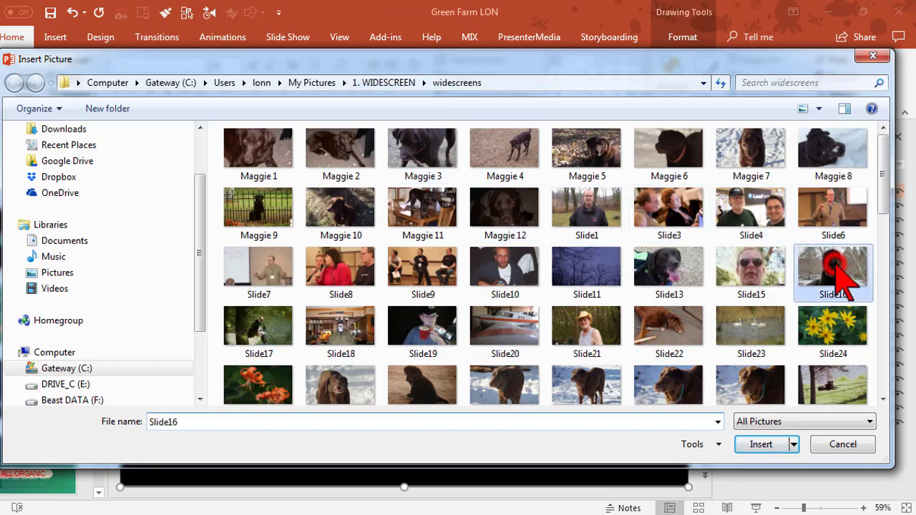
click(779, 444)
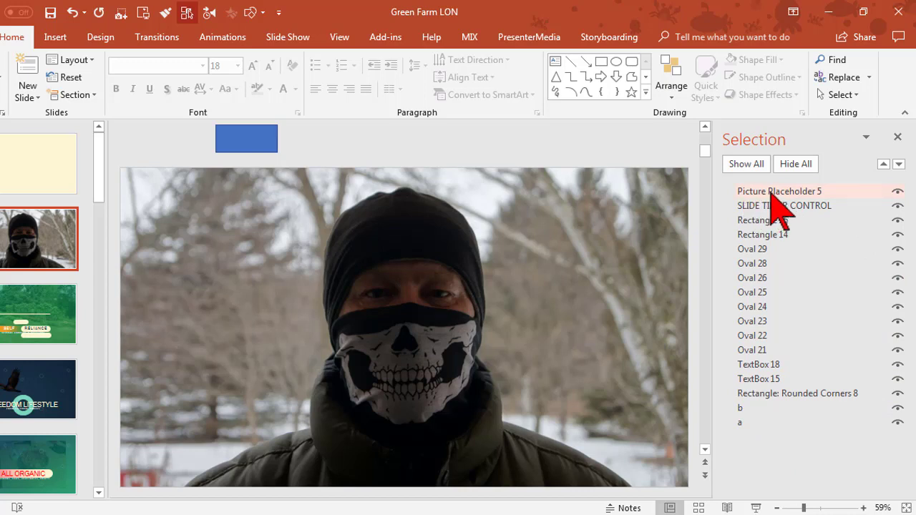
drag(771, 193, 796, 394)
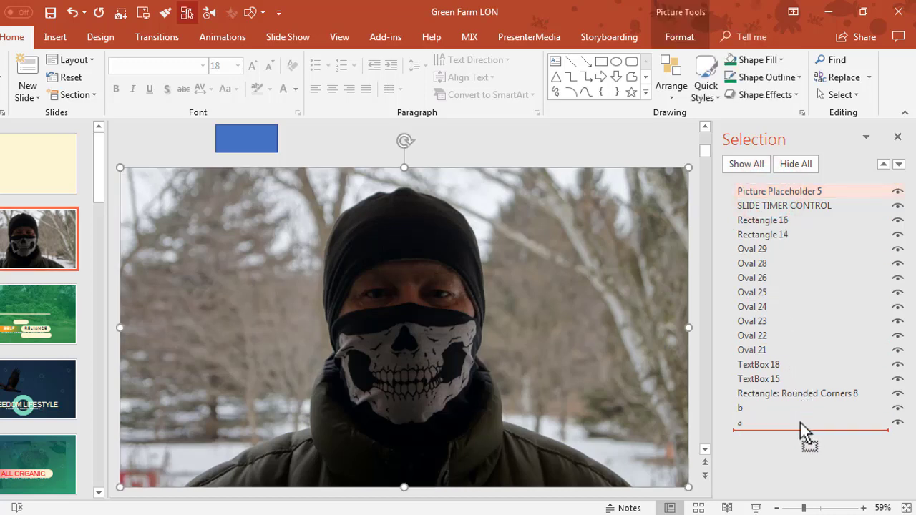
drag(801, 423, 801, 424)
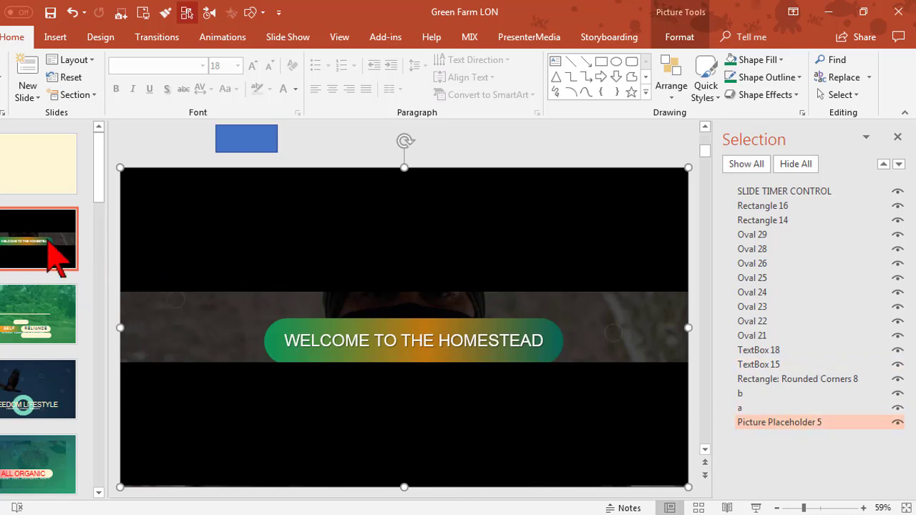
Append 'THIS IS A TEST' after HOMESTEAD in slide 2's title.
click(2, 236)
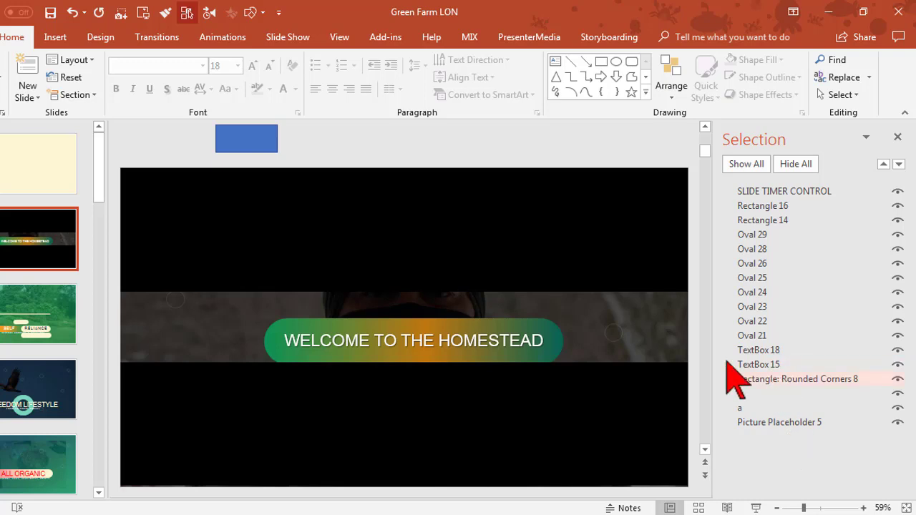
click(429, 341)
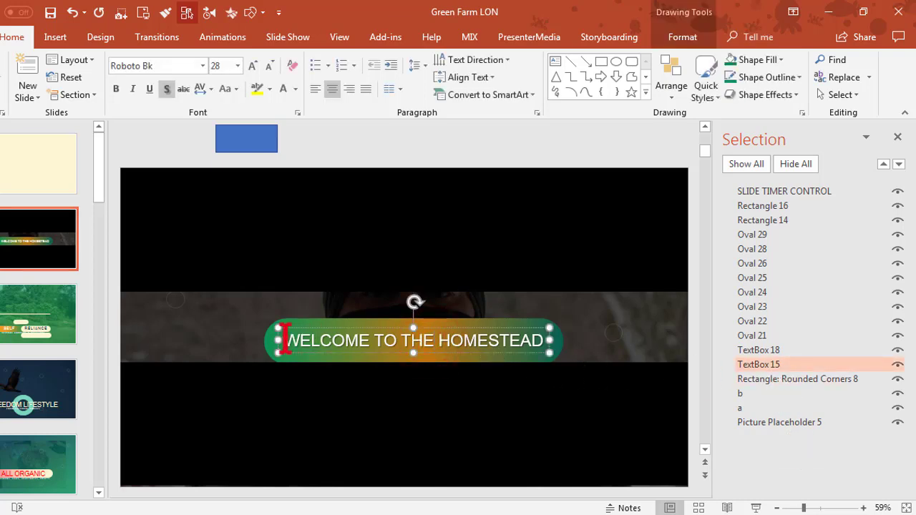
drag(284, 340, 538, 343)
click(539, 341)
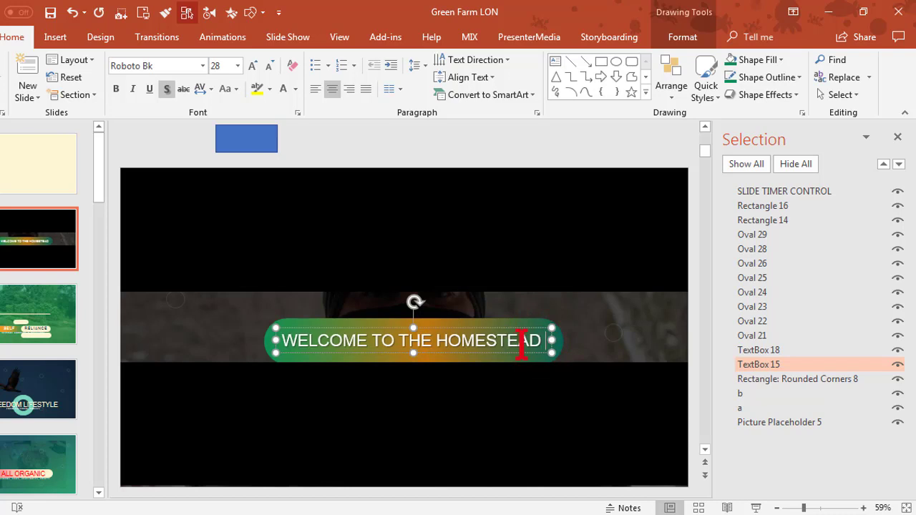
text(THIS IS A)
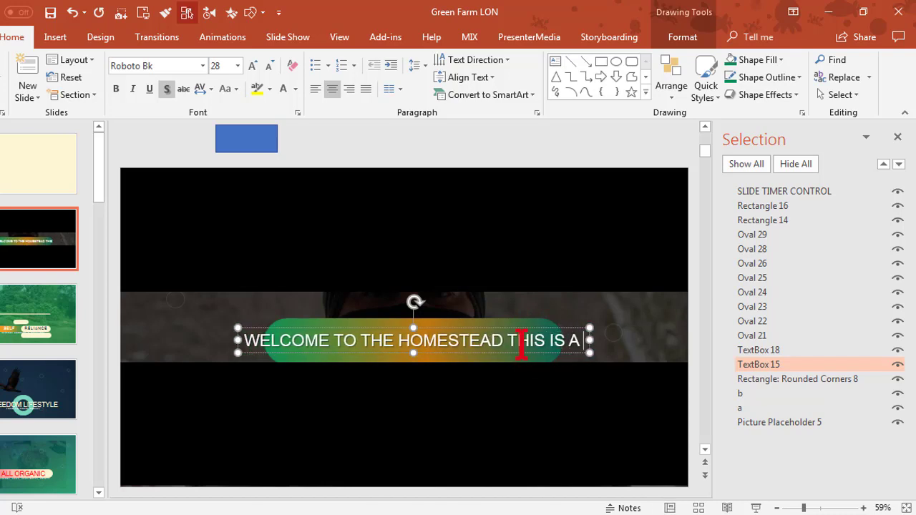
text( TEST)
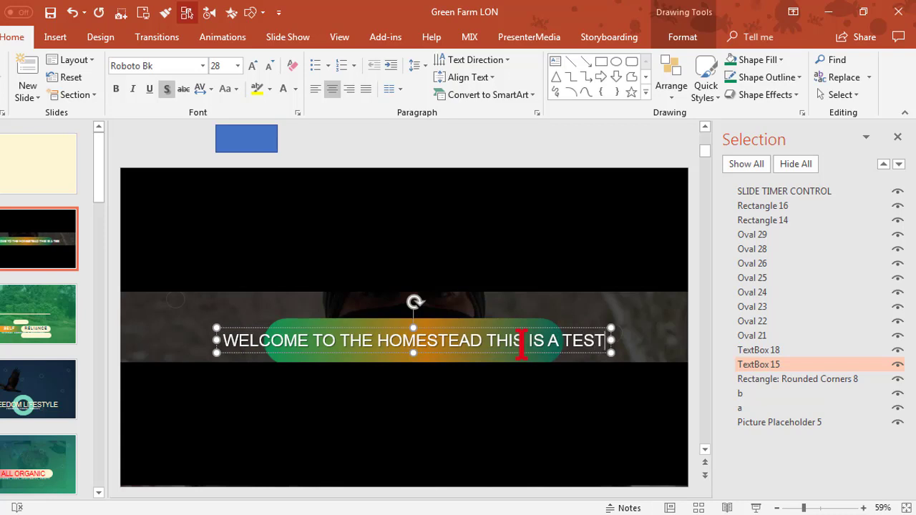
Stretch the gradient banner left and right to span the longer title.
click(388, 323)
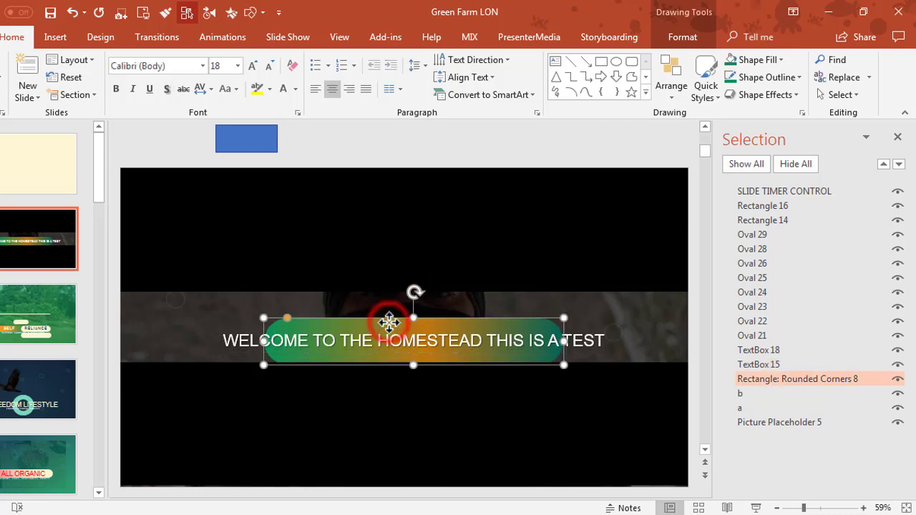
drag(264, 341, 215, 341)
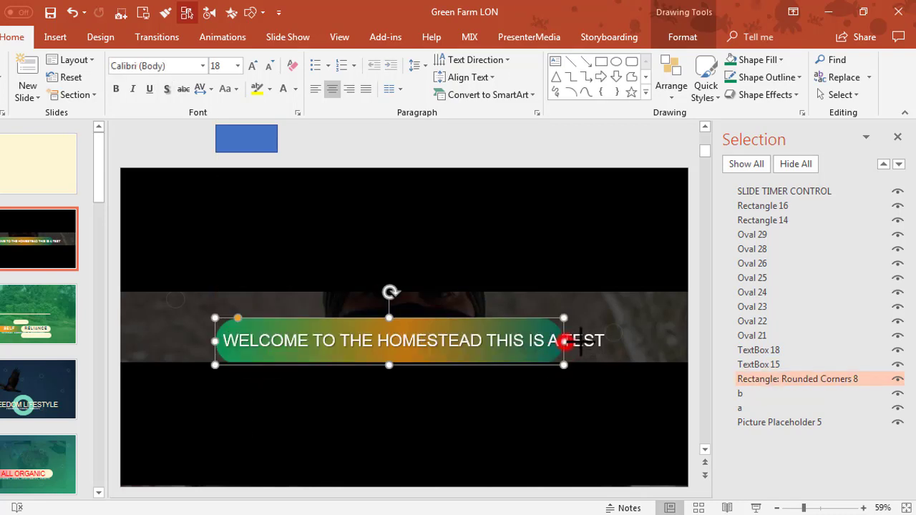
drag(565, 342, 609, 341)
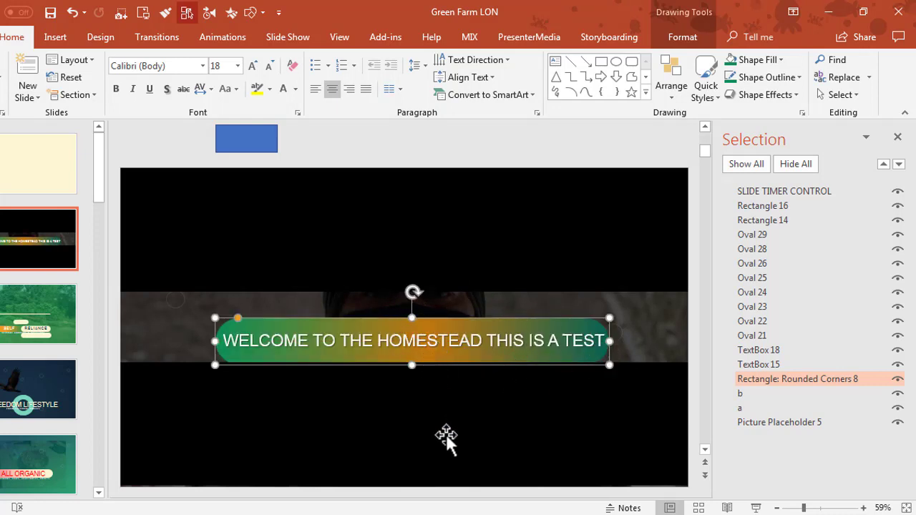
Hide all objects, then re-show the photo, subtitle, title and gradient banner.
click(796, 165)
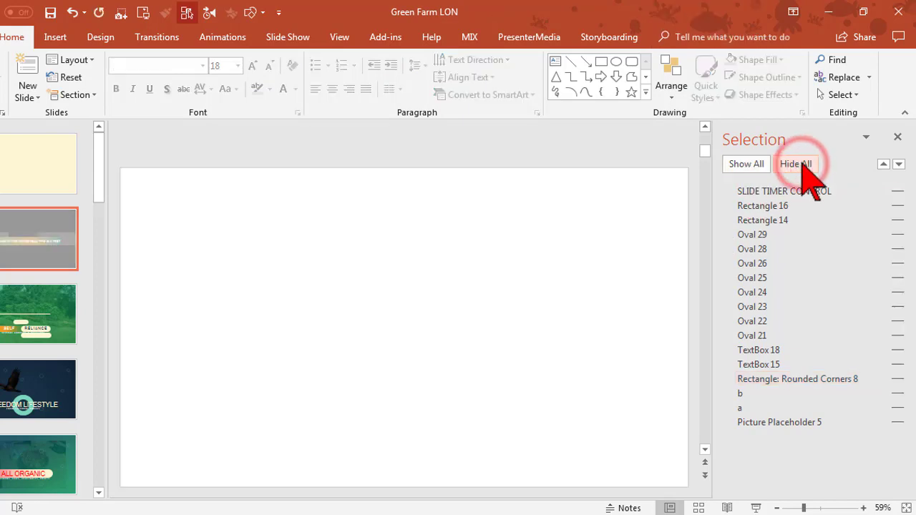
click(898, 422)
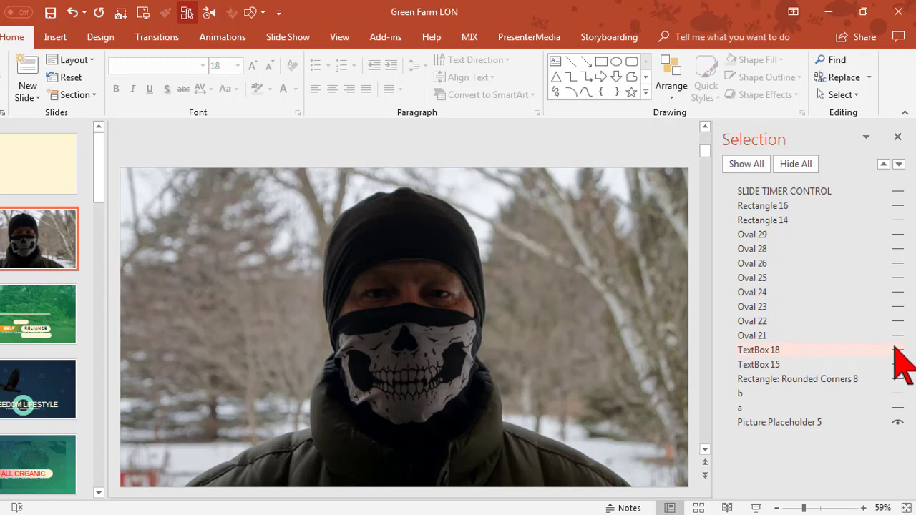
click(898, 348)
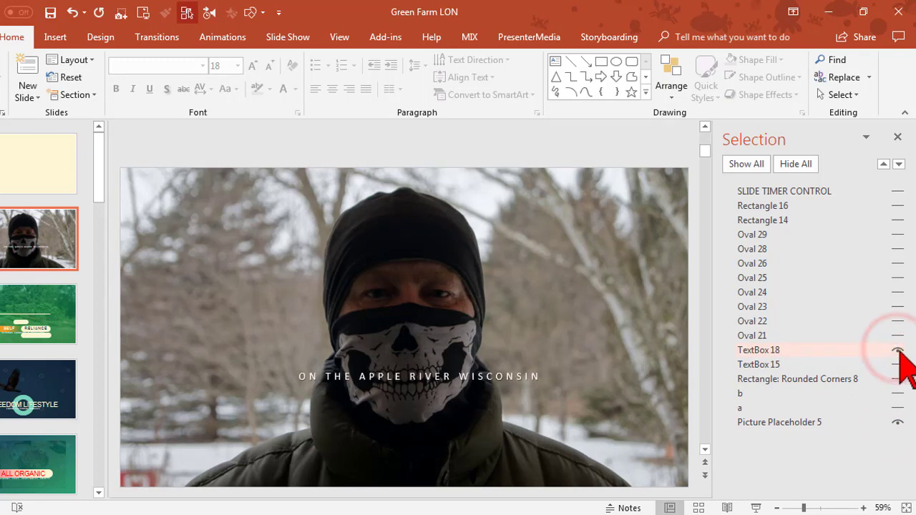
click(900, 364)
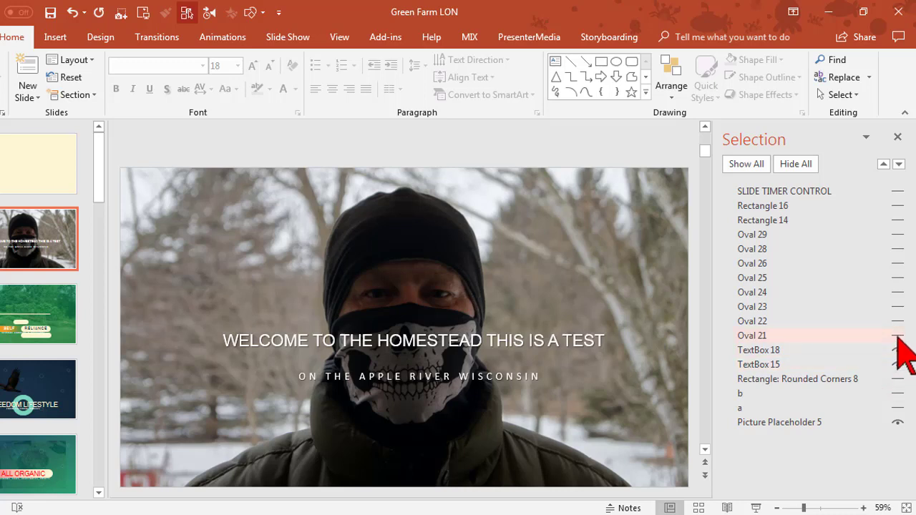
click(898, 337)
click(899, 379)
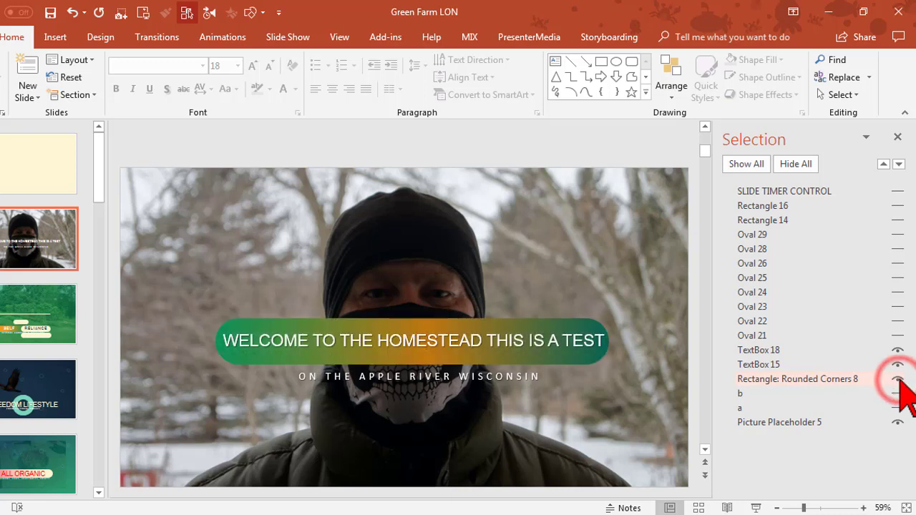
Select the title, gradient bar and subtitle together and nudge them up toward the top.
click(366, 336)
key(shift)
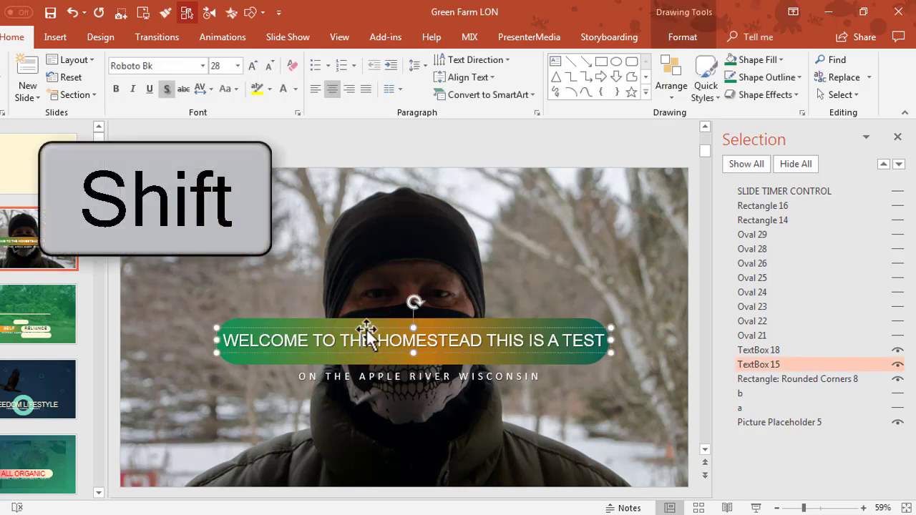
shift+click(365, 324)
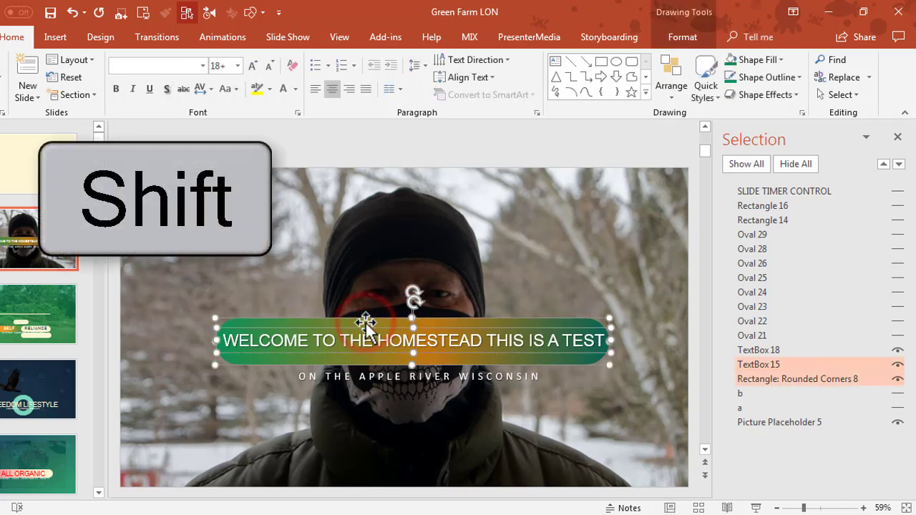
shift+click(413, 377)
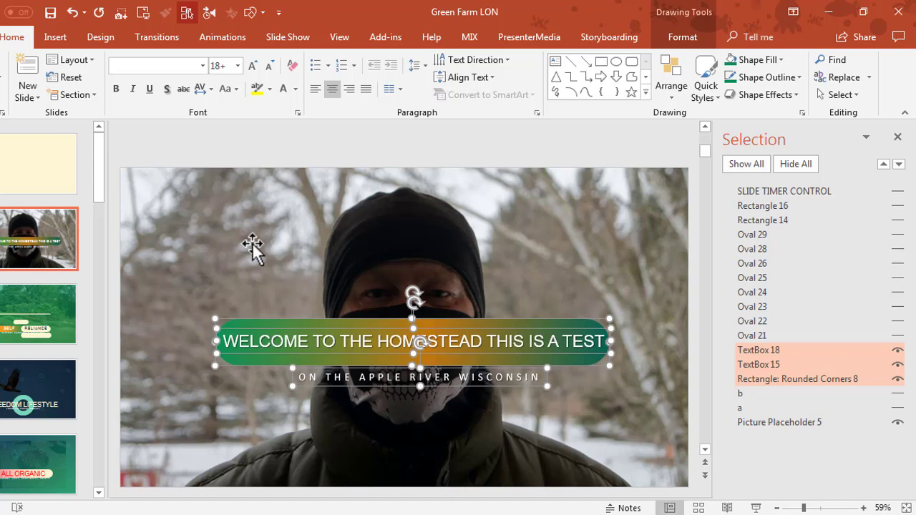
key(Down)
key(Down)
key(Down)
key(Down)
key(Down)
key(Down)
key(Down)
key(Down)
key(Down)
key(Down)
key(Down)
key(Down)
key(Down)
key(Down)
key(Down)
key(Down)
key(Down)
key(Down)
key(Down)
key(Down)
key(Down)
key(Down)
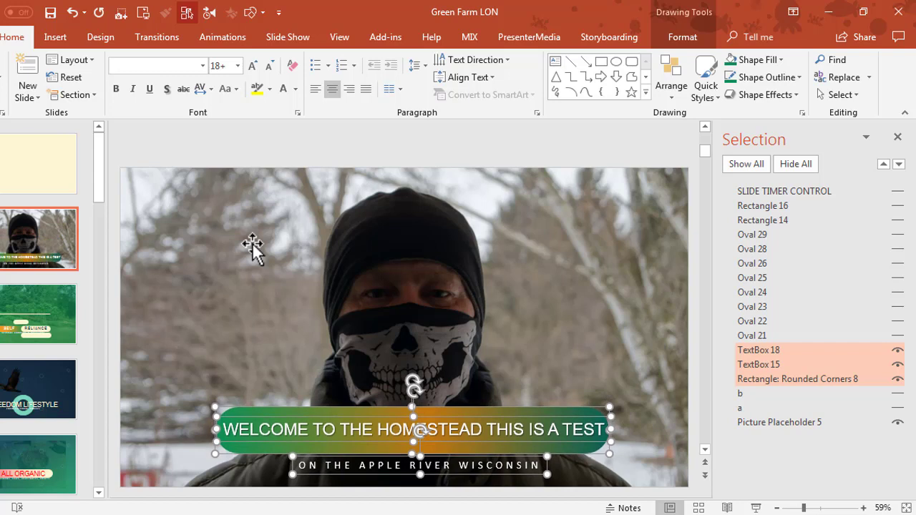
key(Up)
key(Up)
key(Up)
key(Up)
key(Up)
key(Up)
key(Up)
key(Up)
key(Up)
key(Up)
key(Up)
key(Up)
key(Up)
key(Up)
key(Up)
key(Up)
key(Up)
key(Up)
key(Up)
key(Up)
key(Up)
key(Up)
key(Up)
key(Up)
key(Up)
key(Up)
key(Up)
key(Up)
key(Up)
key(Up)
key(Up)
key(Up)
key(Up)
key(Up)
key(Up)
key(Up)
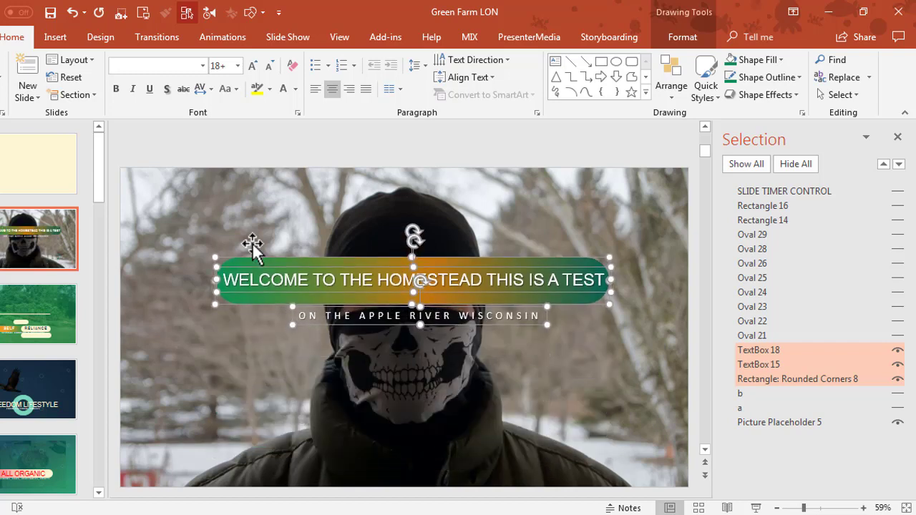
key(Up)
key(Up)
key(Up)
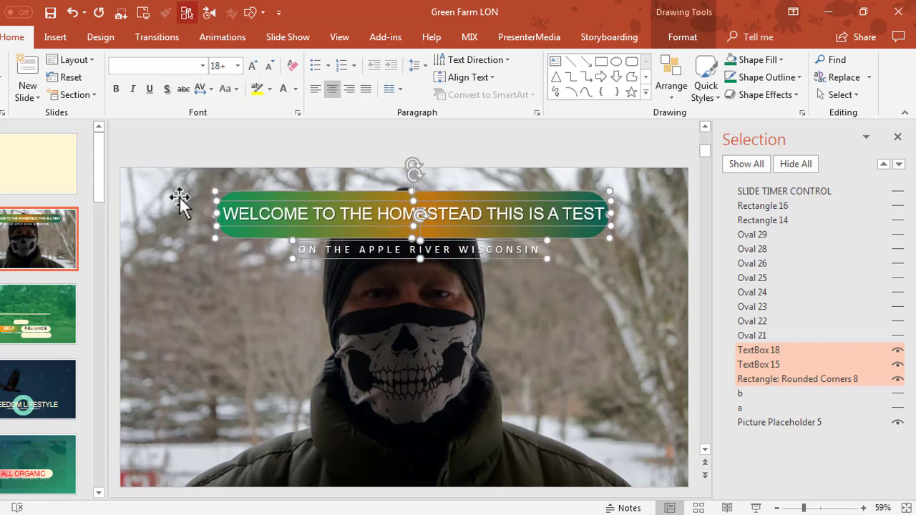
Unhide all of slide 2's objects and play its animation preview.
click(765, 163)
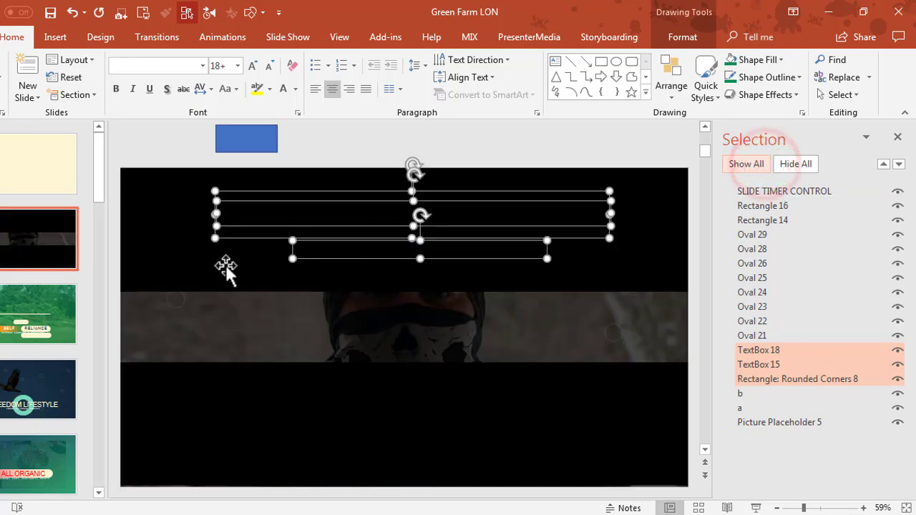
click(3, 238)
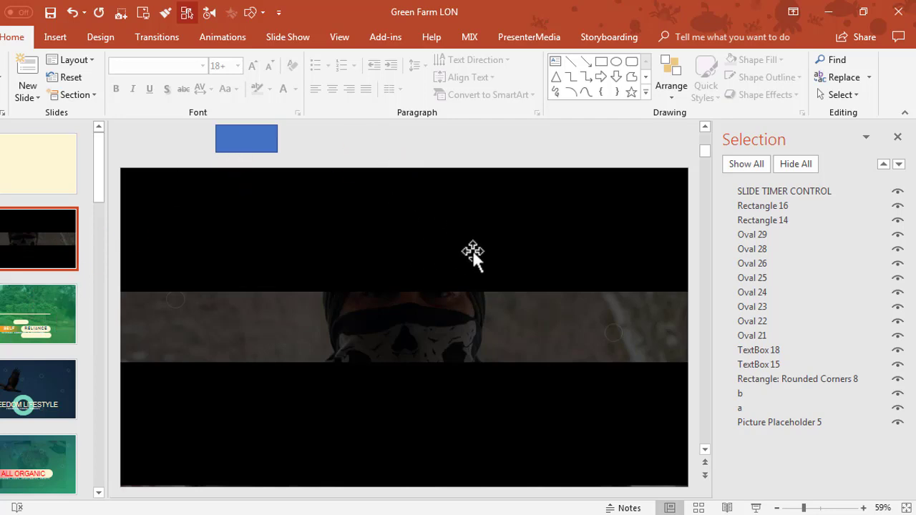
Show slide 2's Animation Pane, then delete the blue SLIDE TIMER CONTROL rectangle.
click(219, 39)
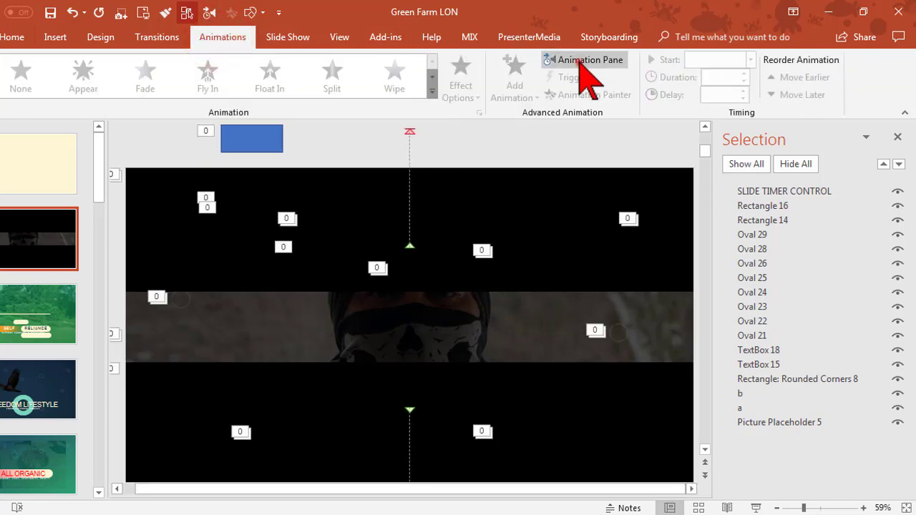
click(578, 61)
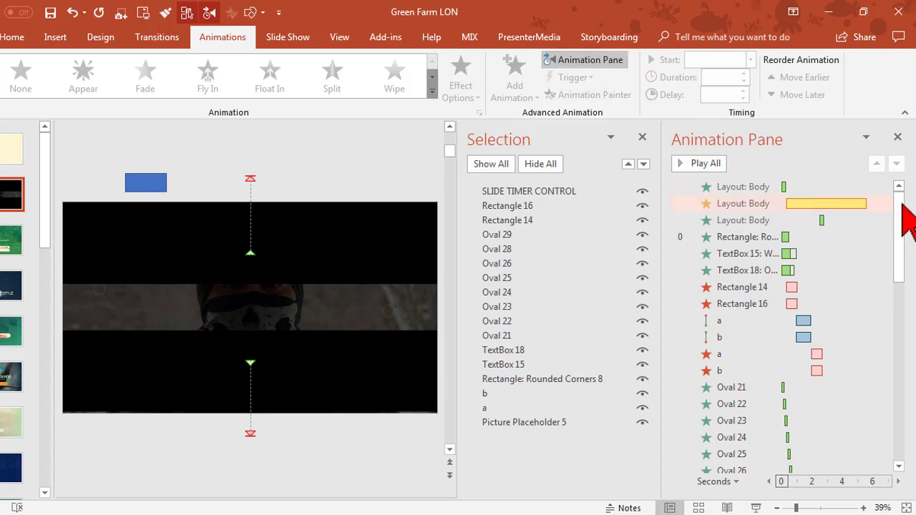
drag(903, 206, 904, 420)
scroll(905, 287, up, 10)
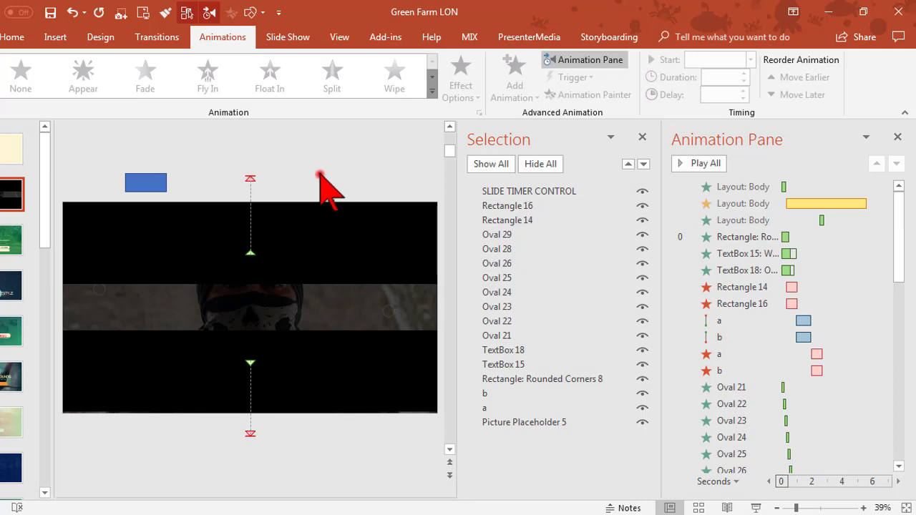
click(159, 184)
key(Delete)
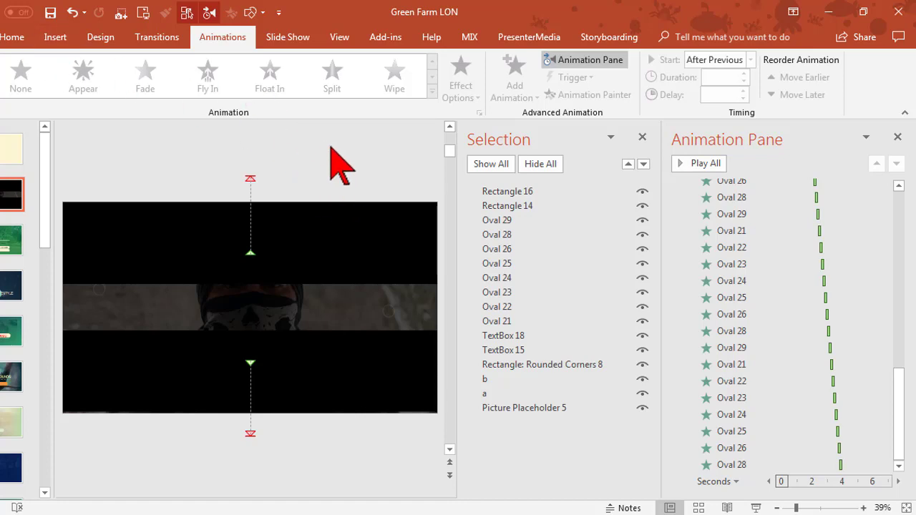
Draw a small rectangle just above slide 2, replacing an oversized first attempt.
click(55, 38)
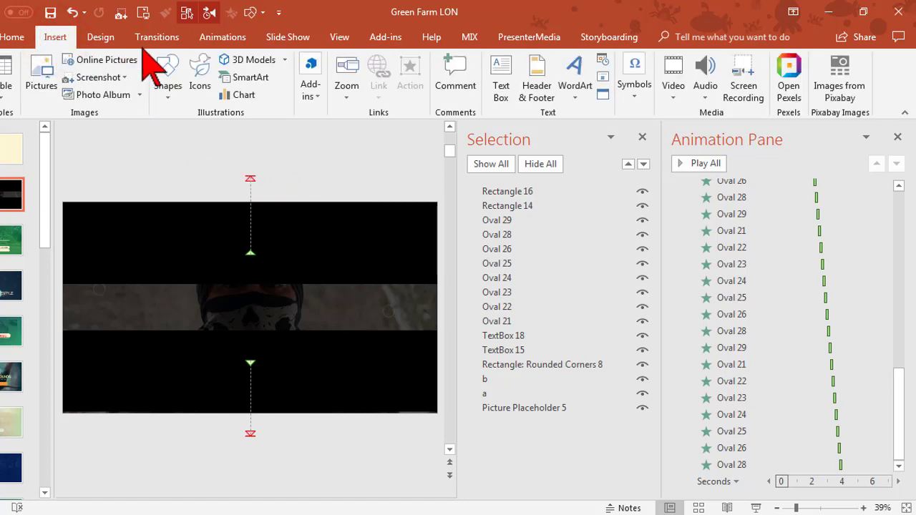
click(168, 72)
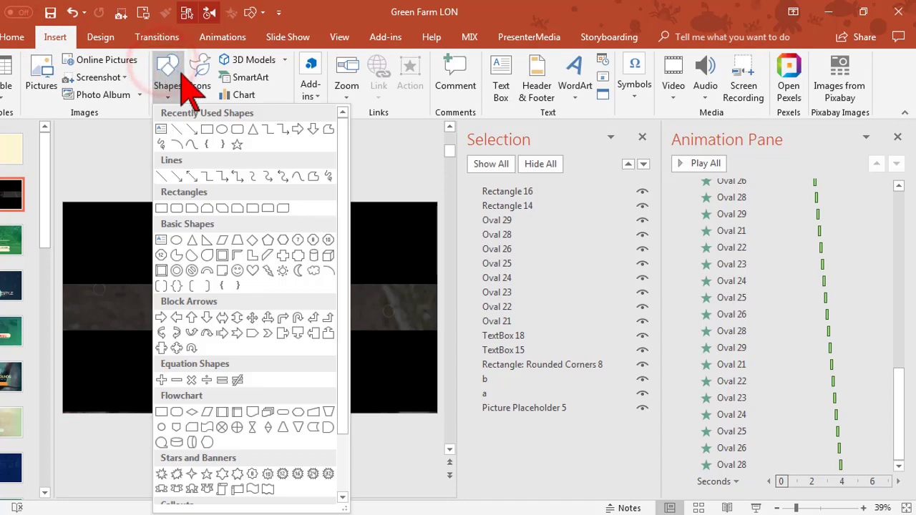
click(207, 129)
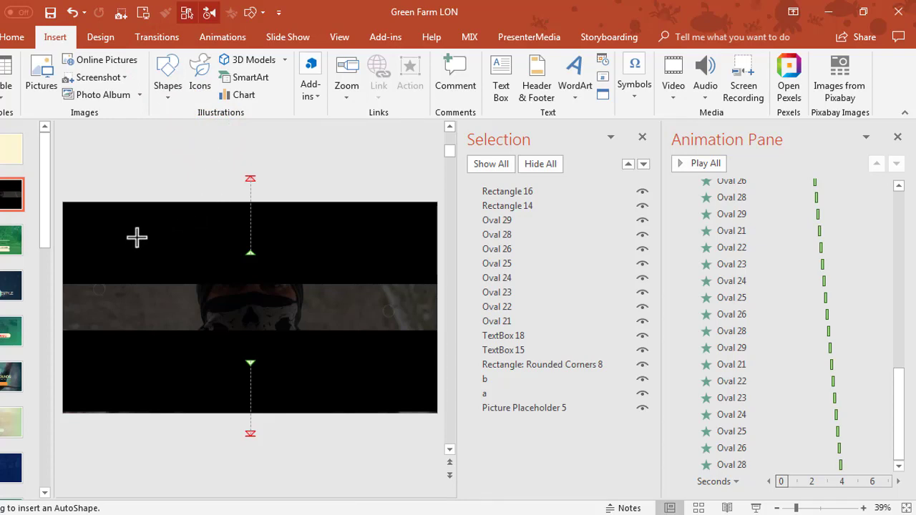
drag(437, 414, 87, 207)
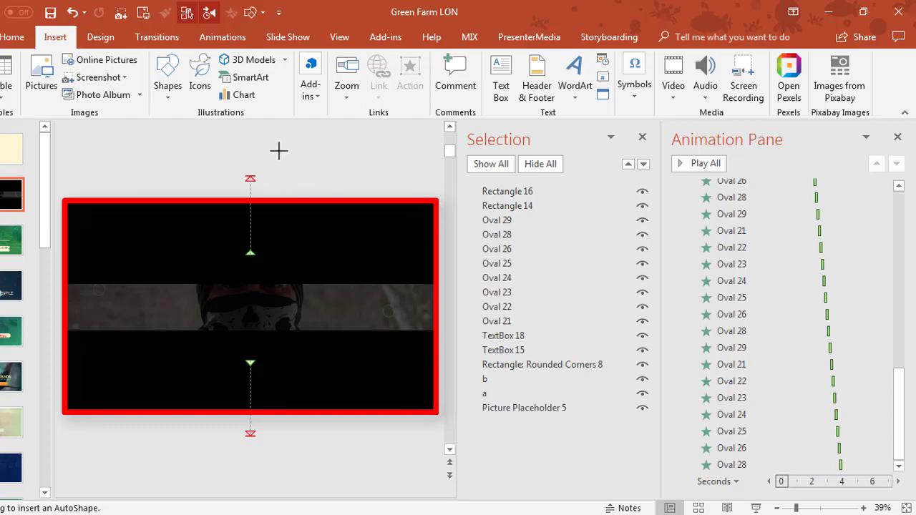
key(ctrl+z)
drag(161, 136, 187, 153)
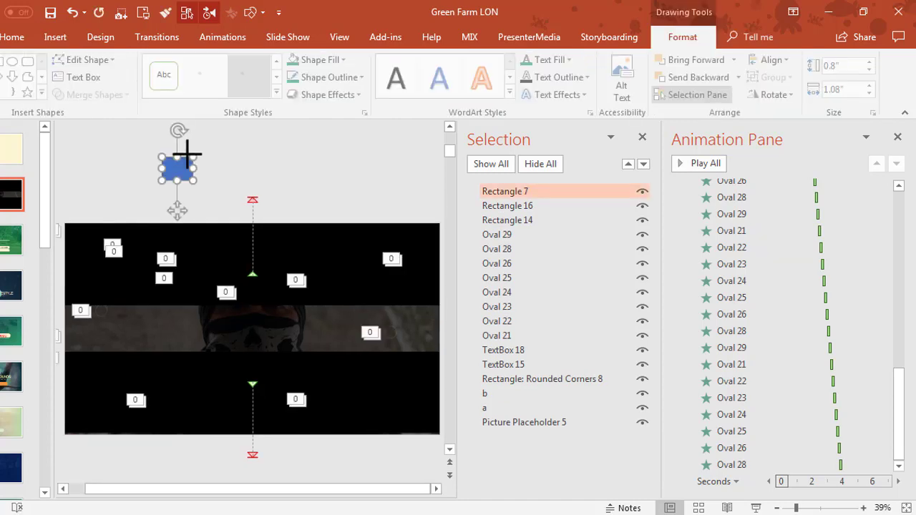
Rename the new rectangle TIMER in the Selection Pane.
double_click(503, 192)
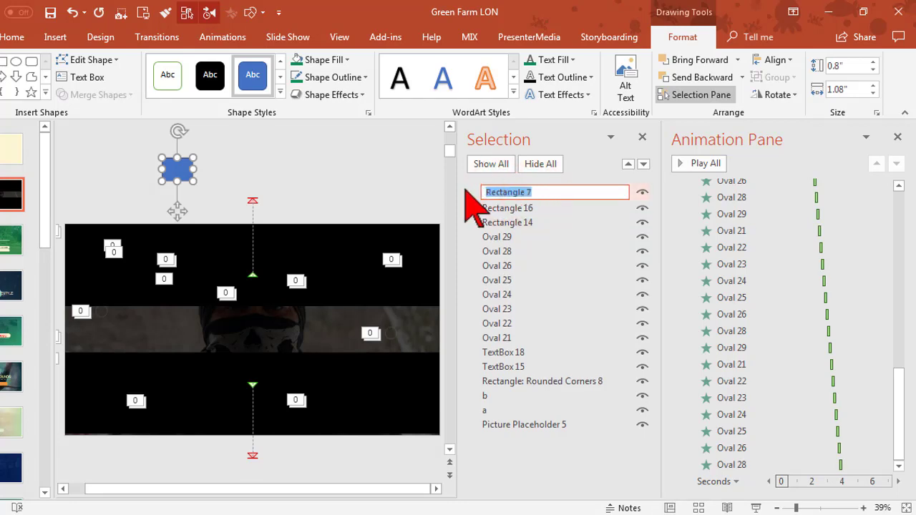
text(TIMER)
key(Return)
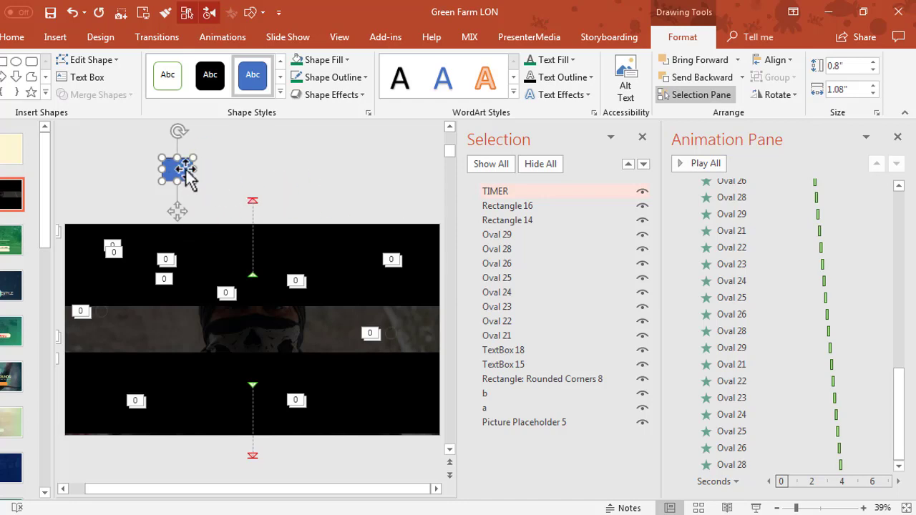
Give the TIMER rectangle a Fade entrance that starts After Previous.
click(222, 37)
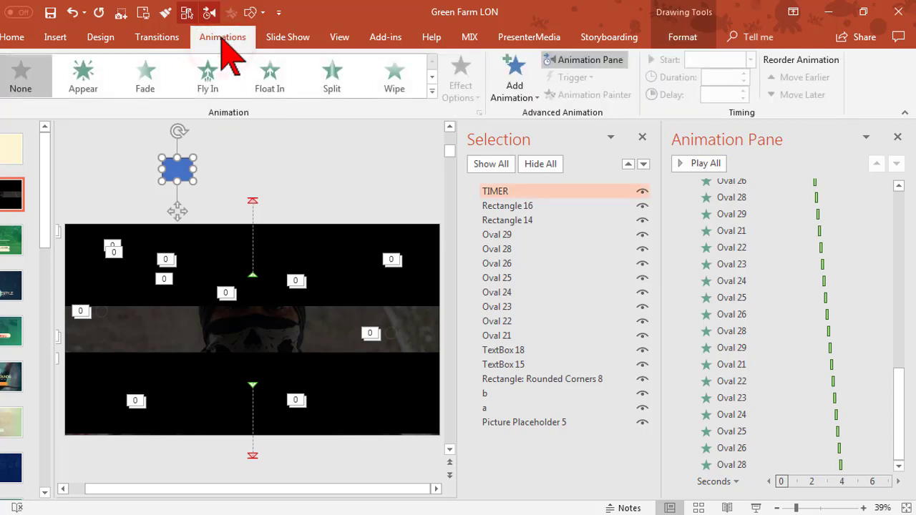
click(150, 77)
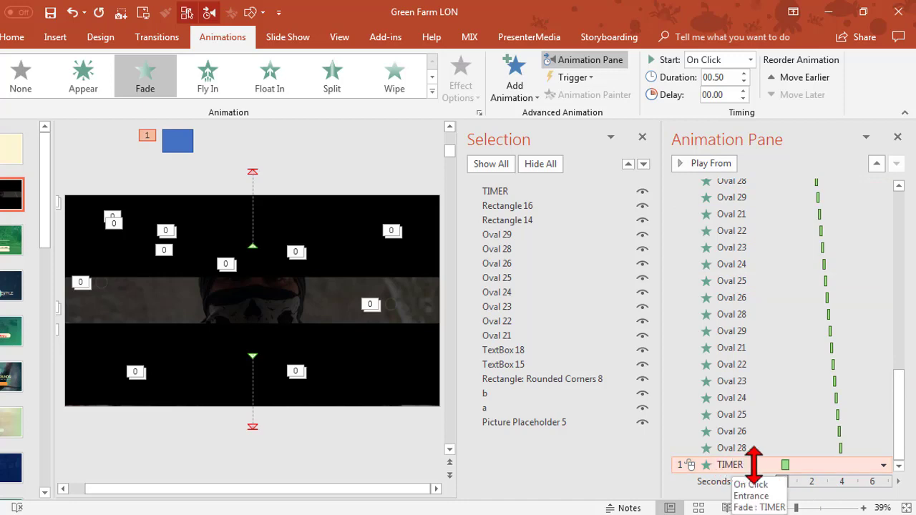
click(884, 465)
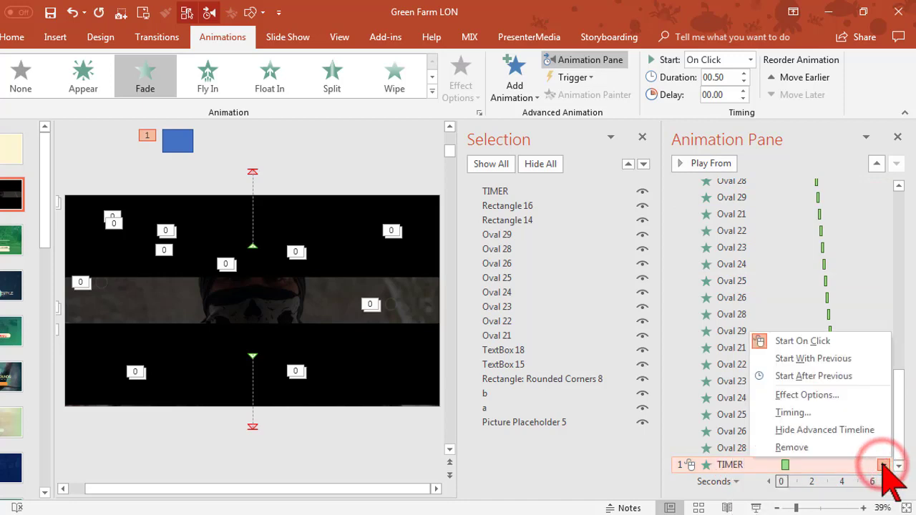
click(852, 378)
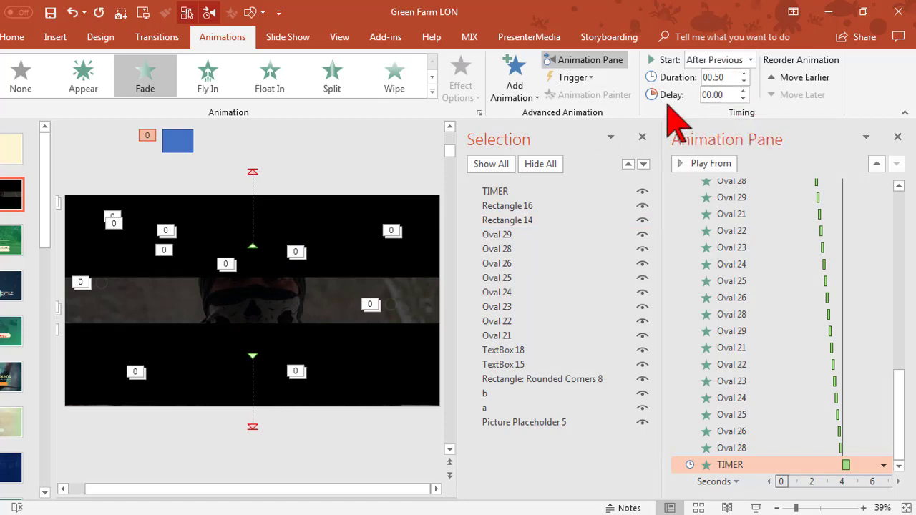
click(729, 78)
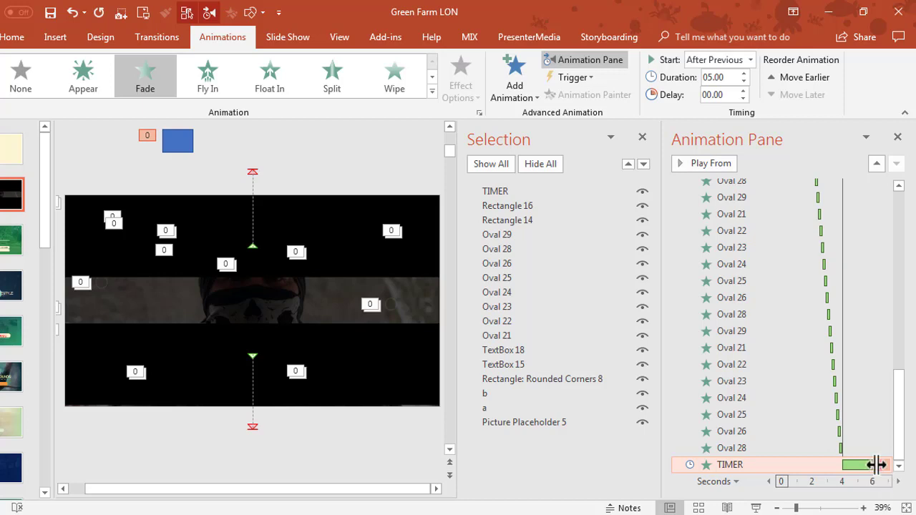
Stretch the TIMER fade on the timeline to a 05.00-second duration.
drag(877, 464, 824, 466)
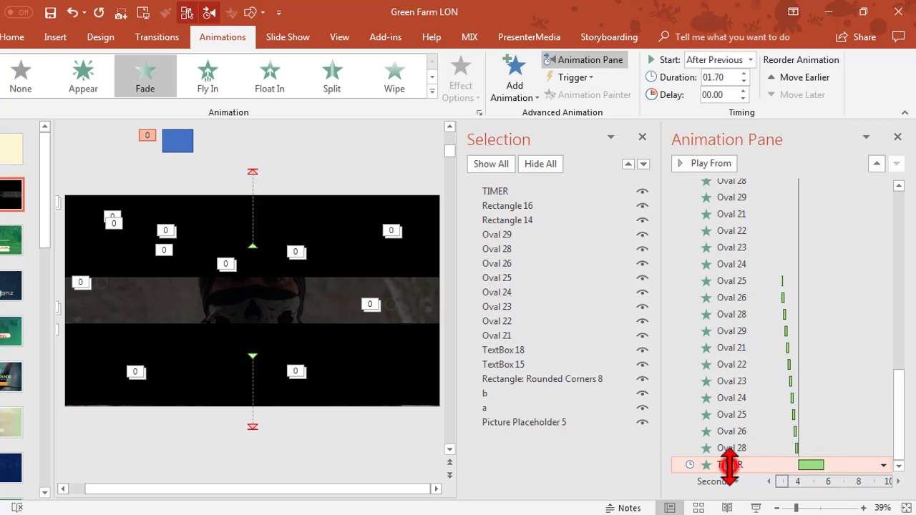
double_click(725, 78)
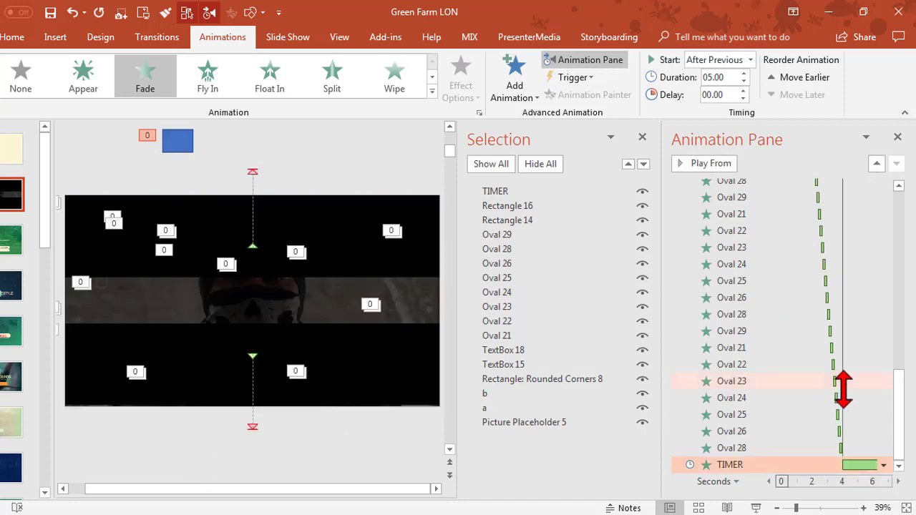
drag(900, 424, 838, 466)
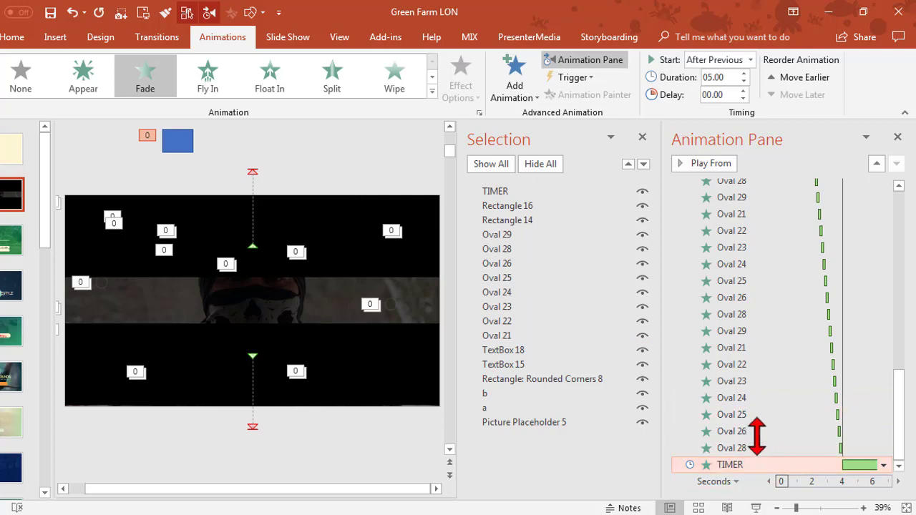
Nudge the TIMER rectangle slightly lower and keep its animation last in the sequence.
click(181, 145)
drag(181, 145, 184, 158)
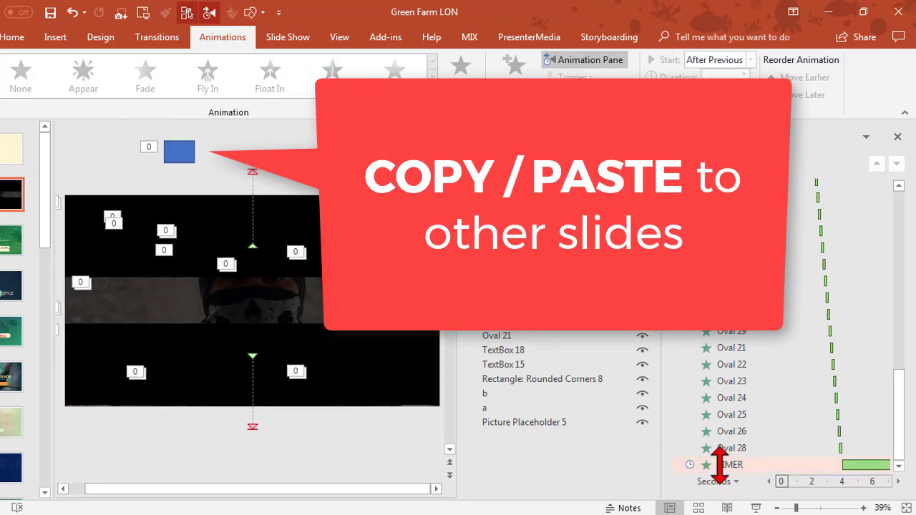
mouse_move(719, 464)
mouse_down()
mouse_move(734, 387)
mouse_move(721, 464)
mouse_up()
drag(722, 252, 724, 202)
drag(716, 267, 727, 470)
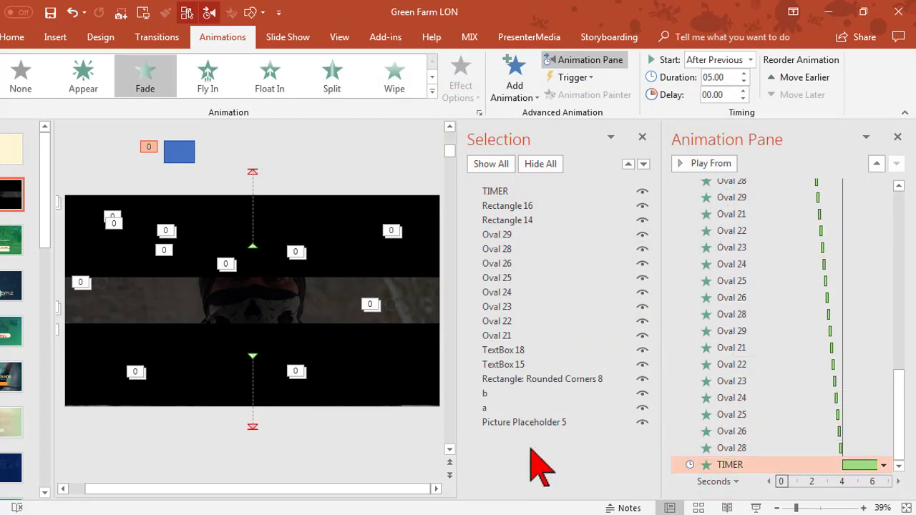
Close both side panes, deselect TIMER, and open the green SELF RELIANCE slide 3.
click(899, 138)
click(895, 141)
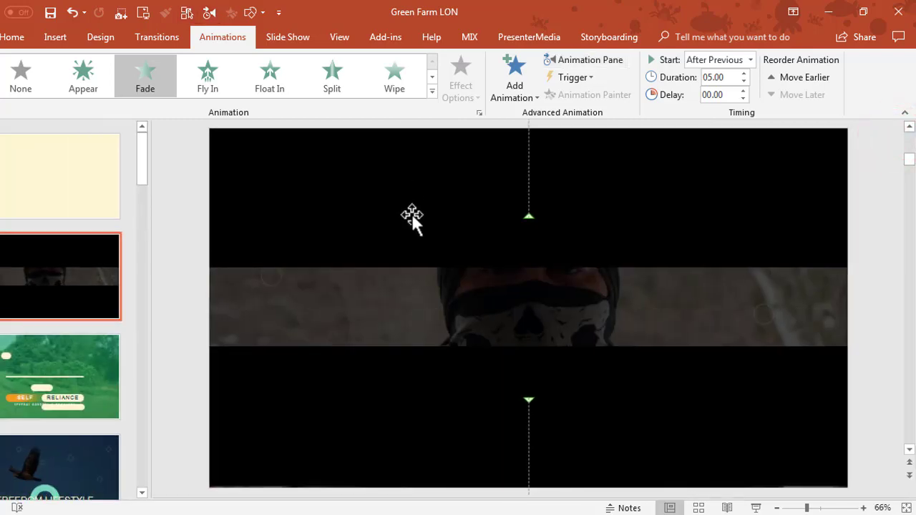
scroll(411, 224, down, 2)
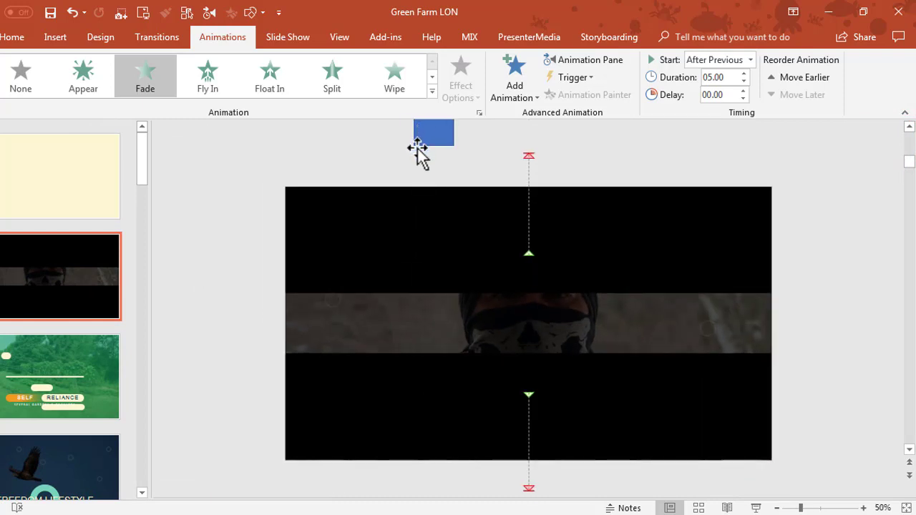
click(239, 200)
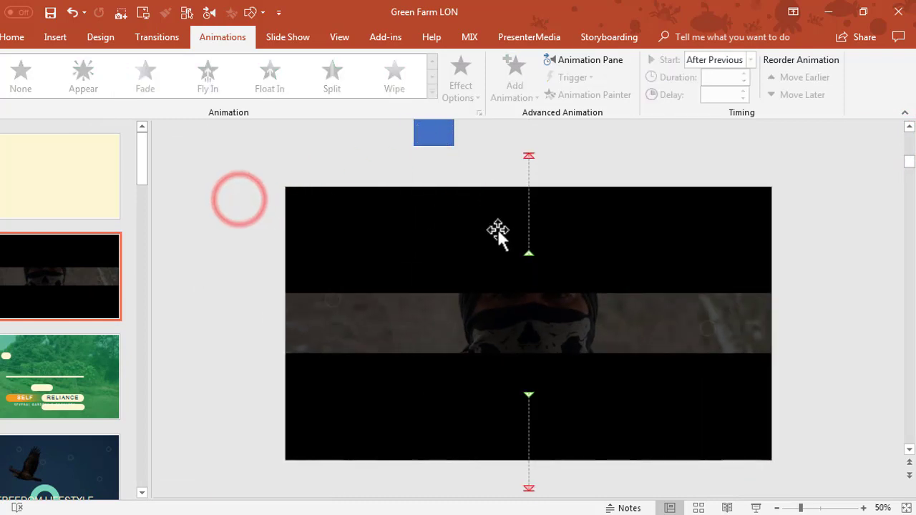
click(70, 348)
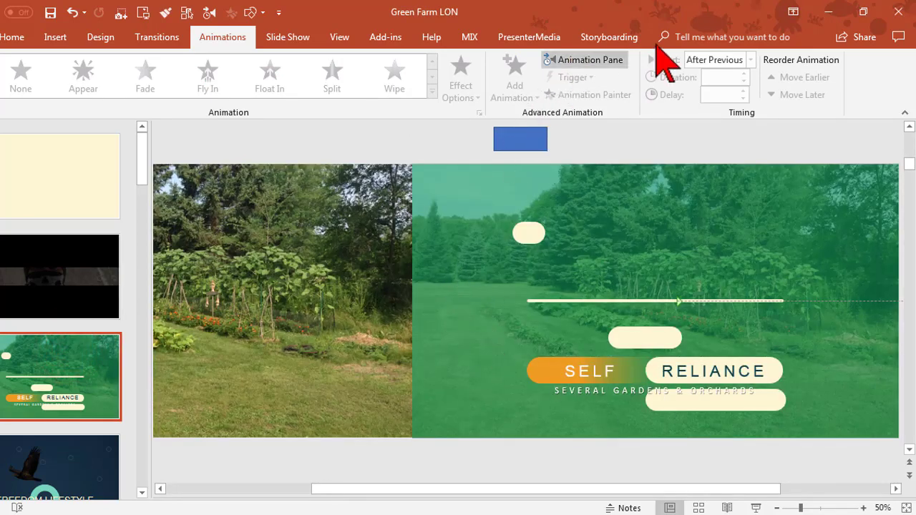
Delete the right-hand garden photo, Picture Placeholder 5, on slide 3.
click(186, 12)
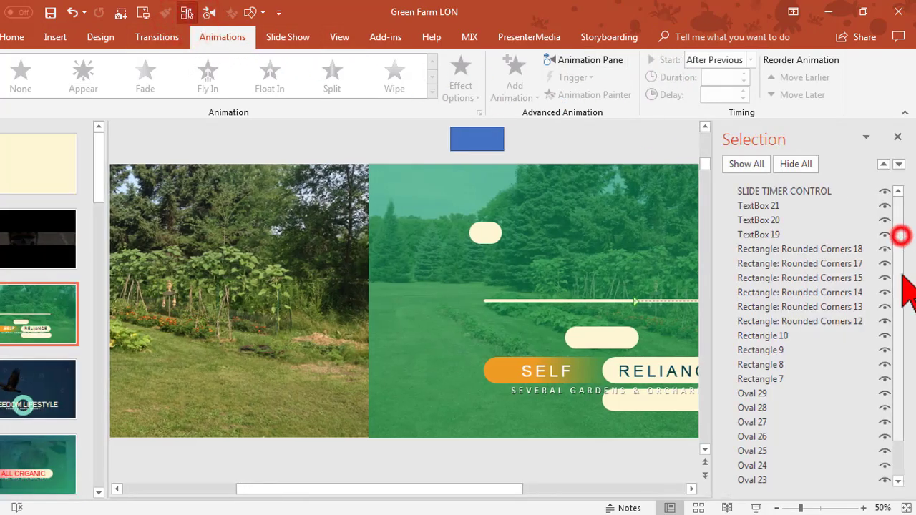
drag(901, 234, 901, 336)
click(792, 467)
click(796, 481)
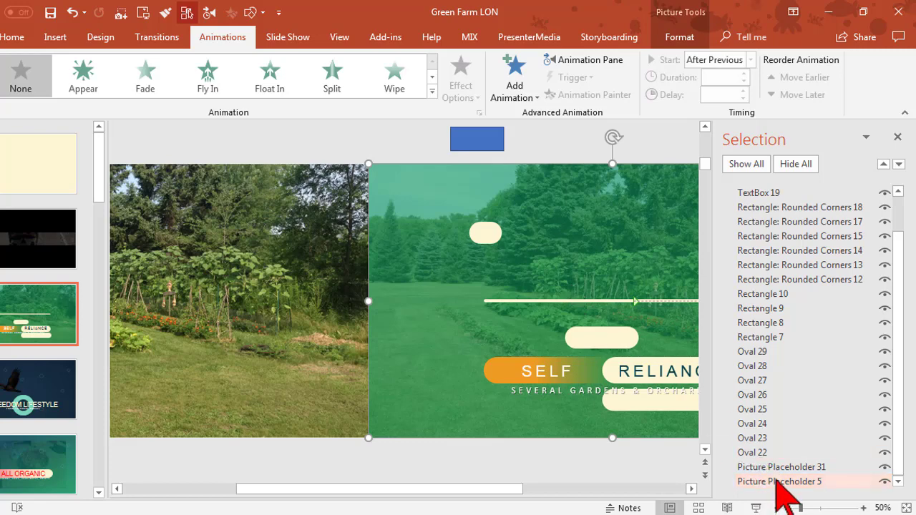
key(Delete)
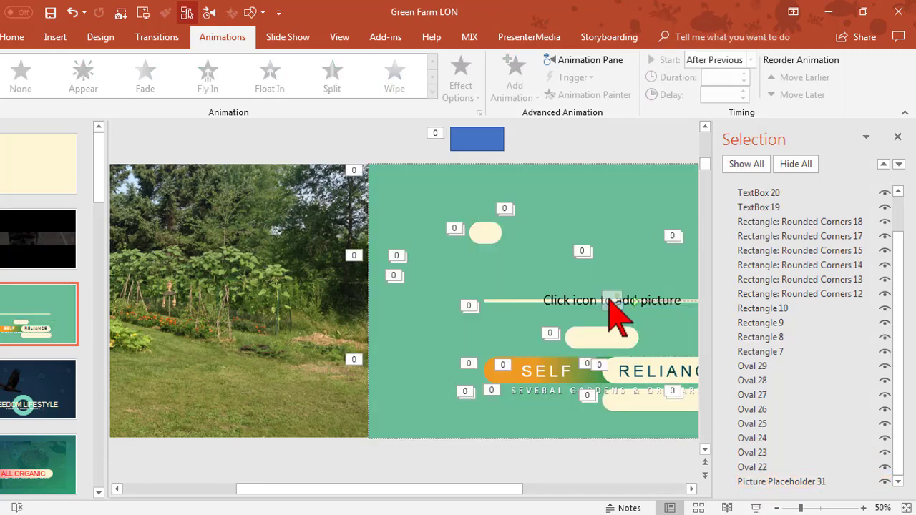
Insert the Slide10 photo into the right placeholder and layer it beneath Picture Placeholder 31.
click(610, 300)
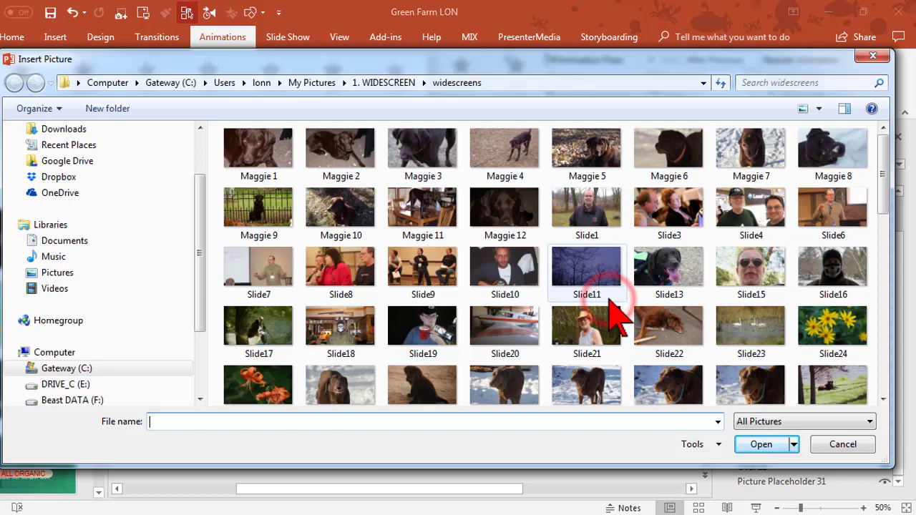
click(514, 265)
click(758, 445)
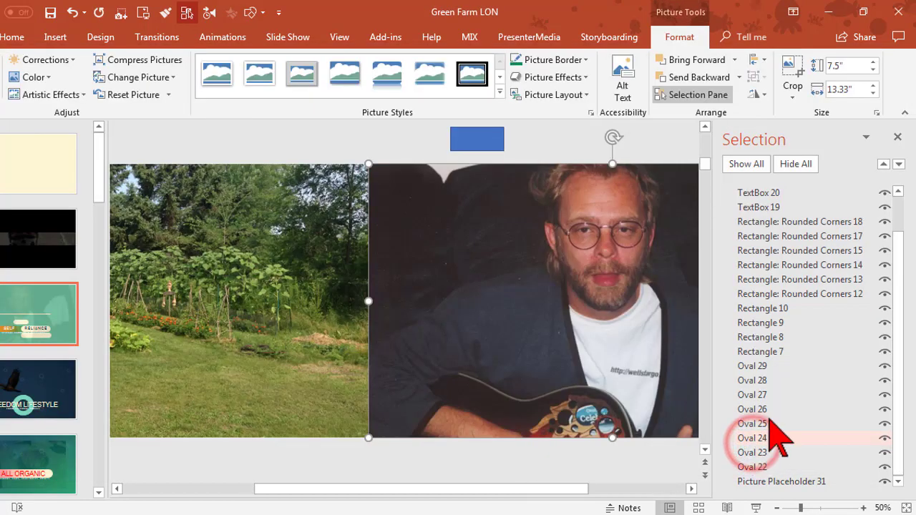
click(894, 212)
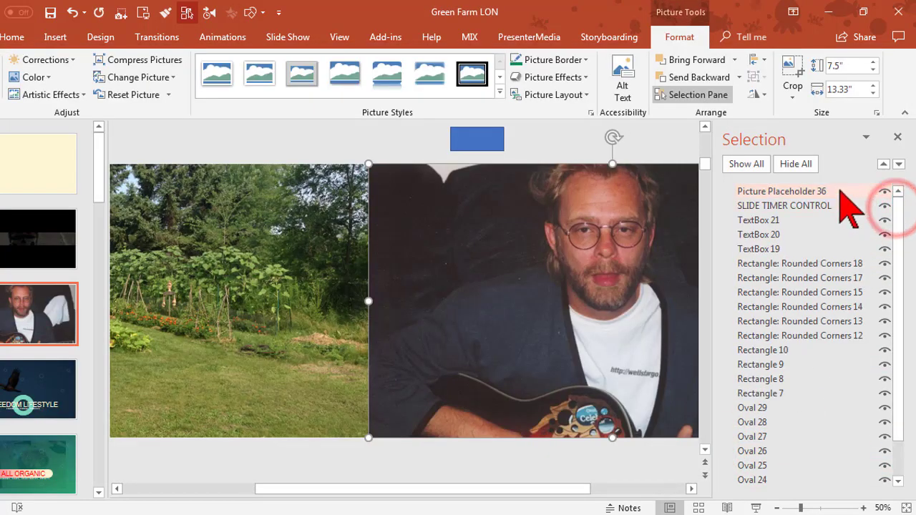
drag(842, 191, 818, 499)
click(800, 466)
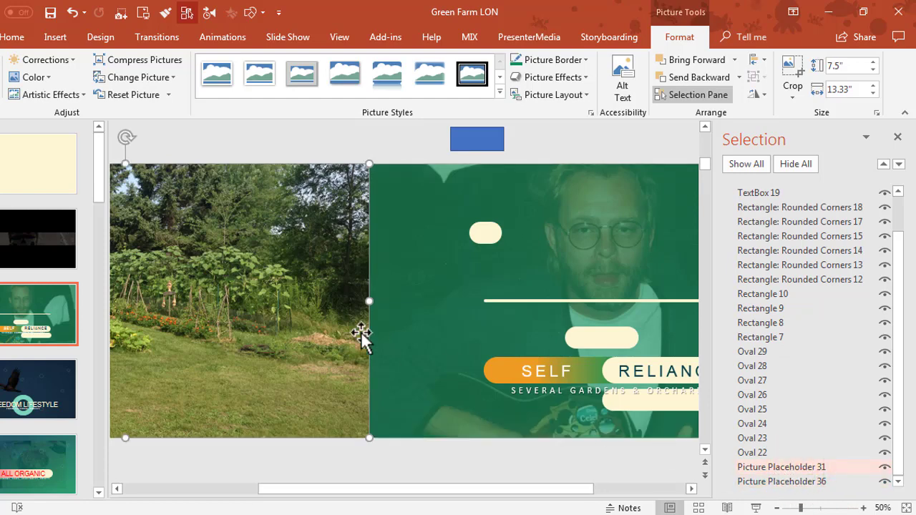
Replace the left placeholder's garden photo with the Maggie 10 dog picture.
key(Delete)
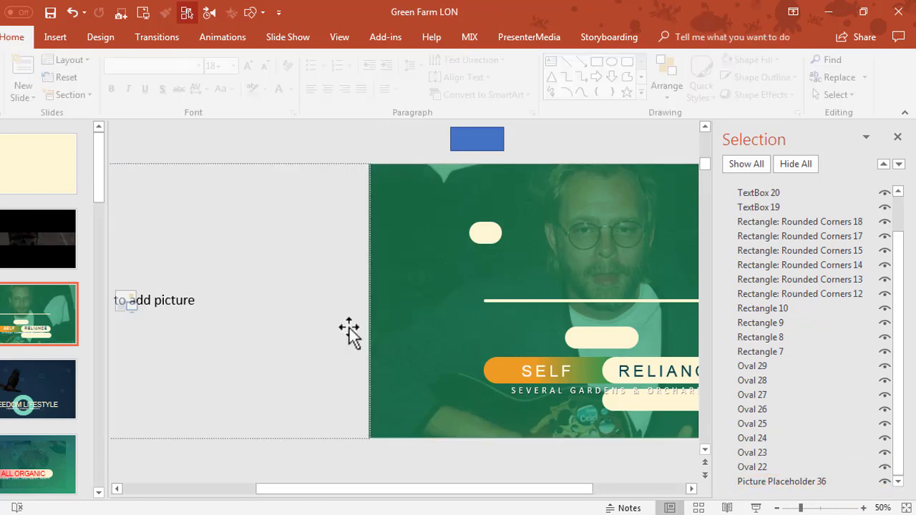
click(127, 302)
click(326, 214)
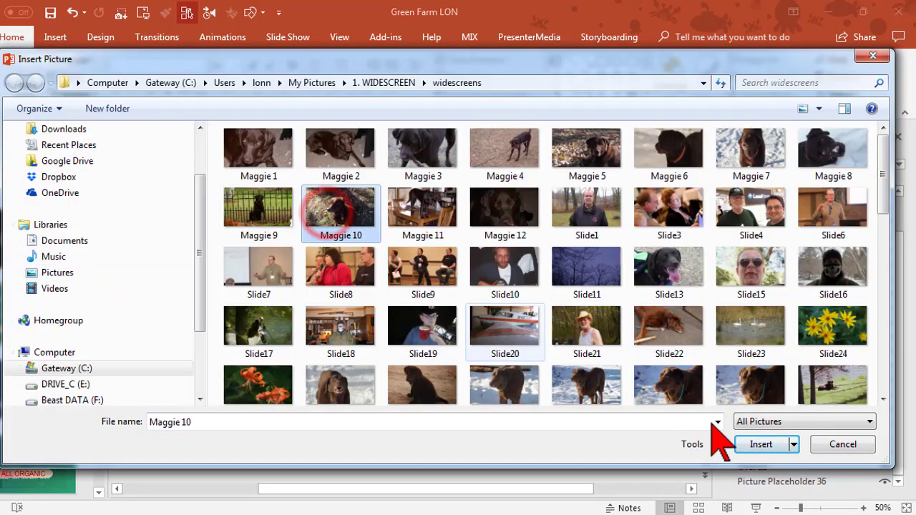
click(757, 445)
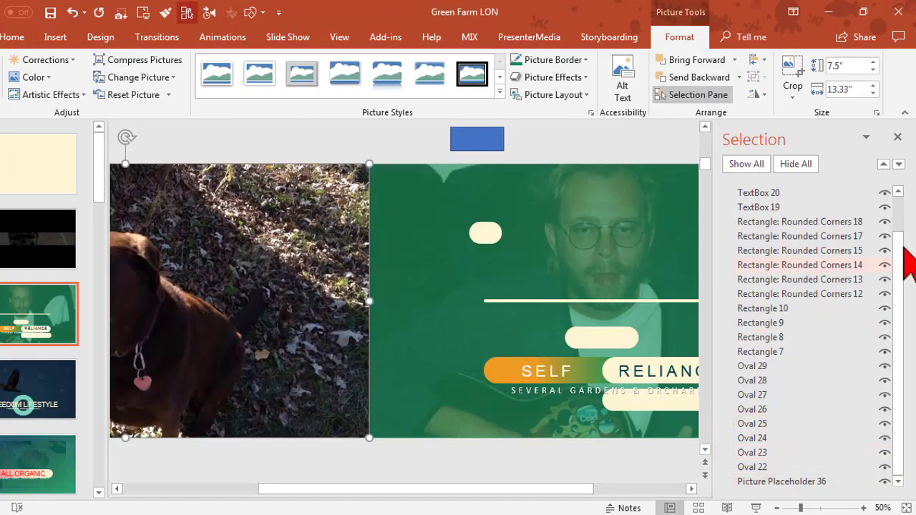
drag(896, 246, 831, 478)
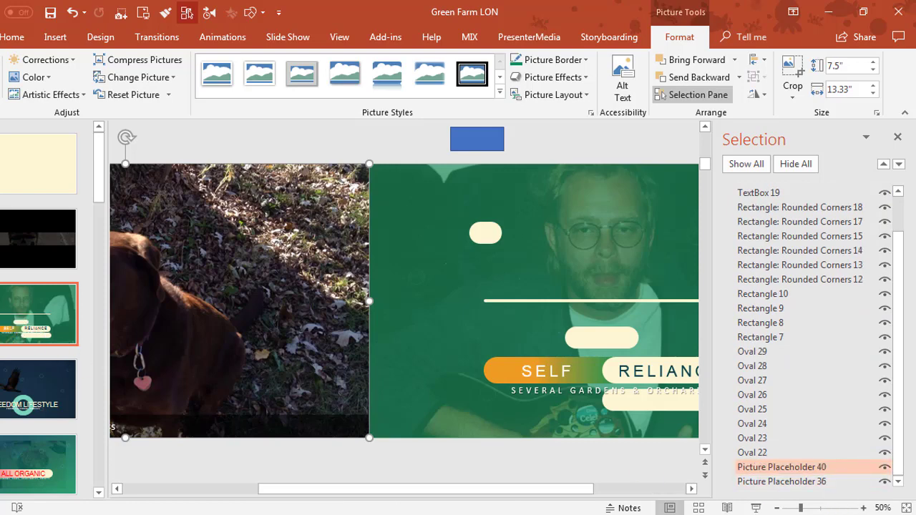
key(Escape)
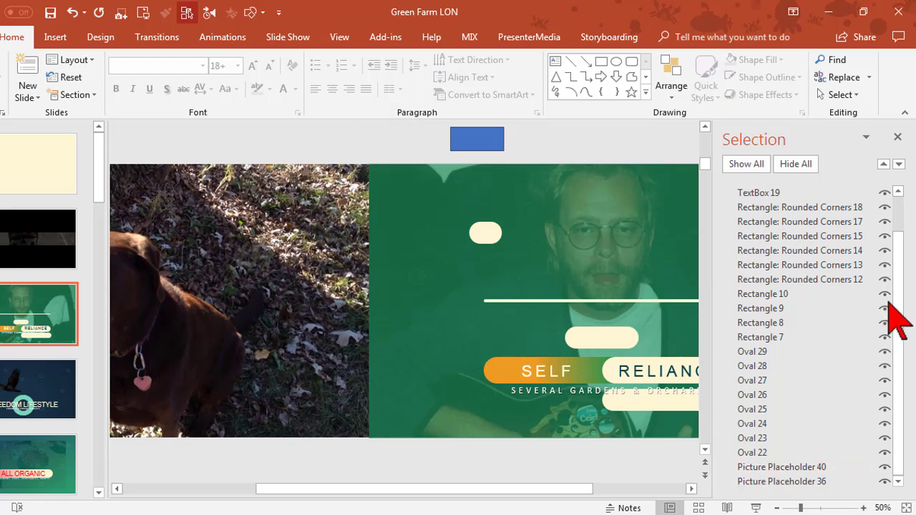
drag(902, 307, 895, 250)
click(363, 137)
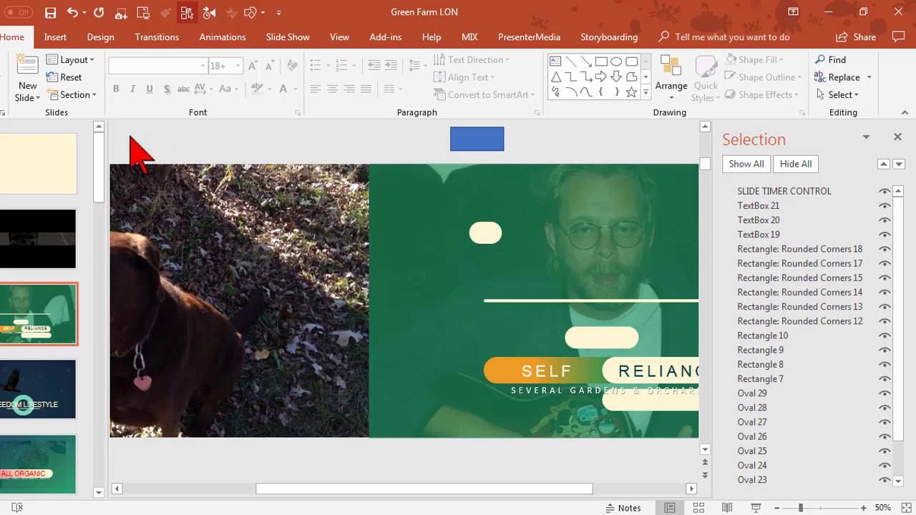
drag(98, 149, 107, 466)
scroll(899, 281, down, 1)
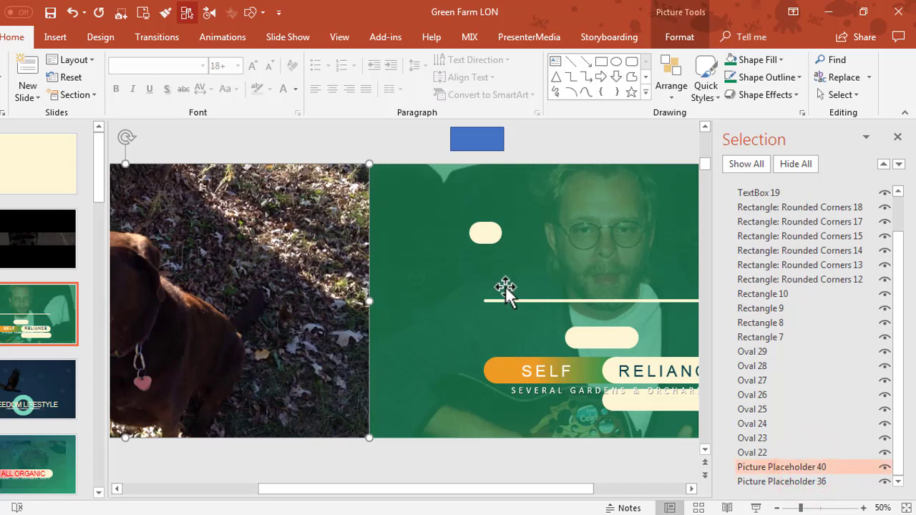
Swap the dog photo for the My Pictures photo of a vintage room with an old chair.
key(Delete)
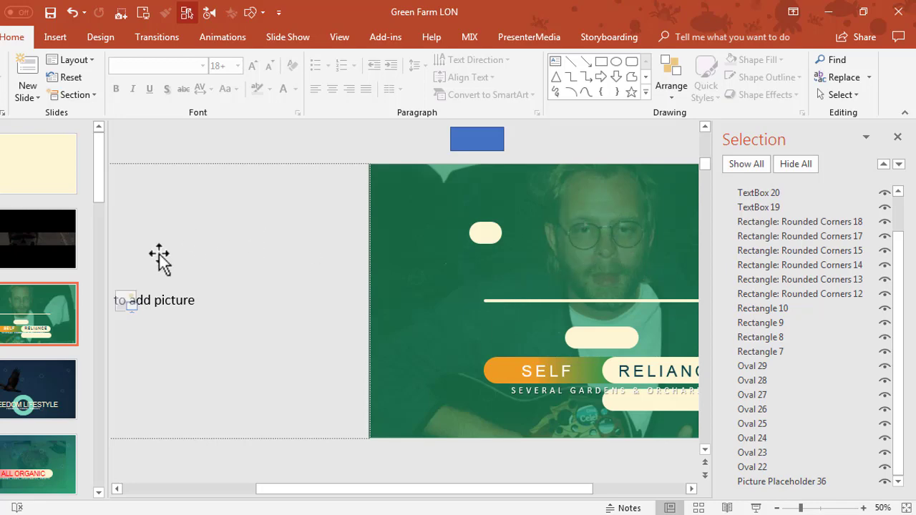
click(126, 302)
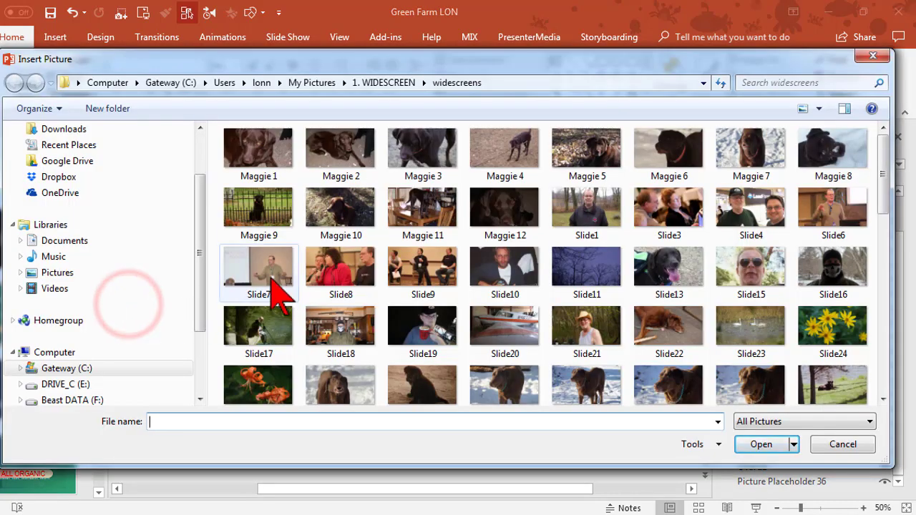
click(331, 88)
click(680, 283)
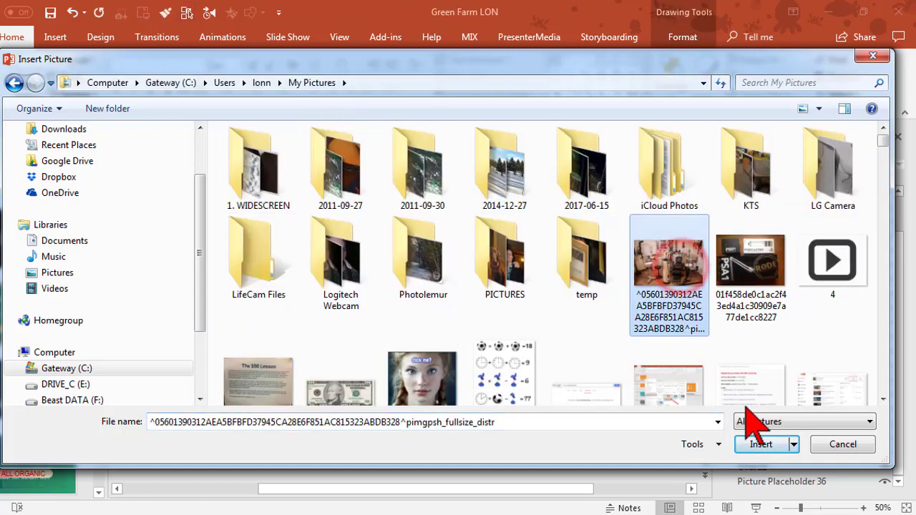
click(757, 444)
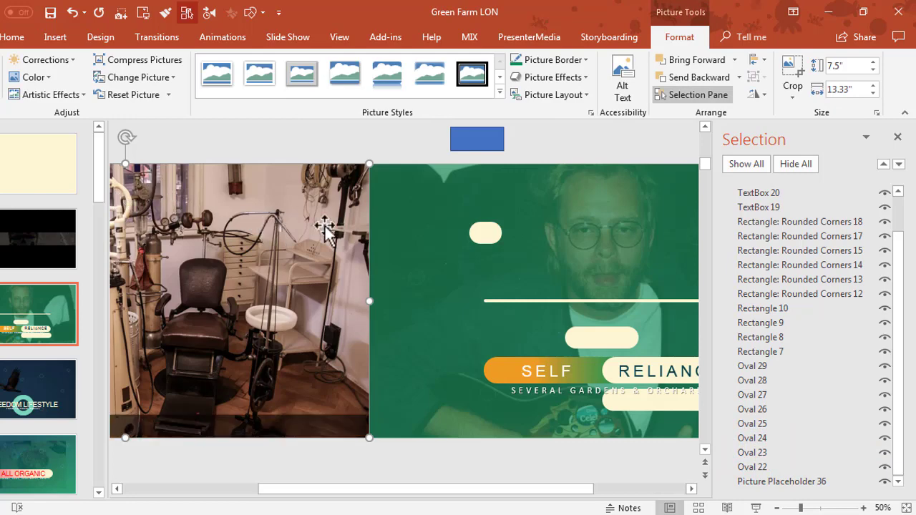
drag(489, 489, 415, 489)
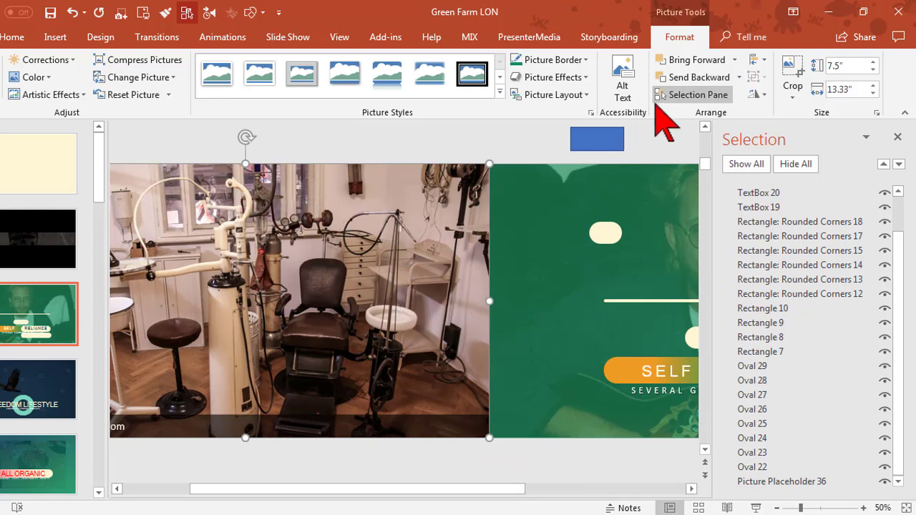
Crop the room photo to Fill its placeholder and nudge it within the frame for better framing.
click(678, 43)
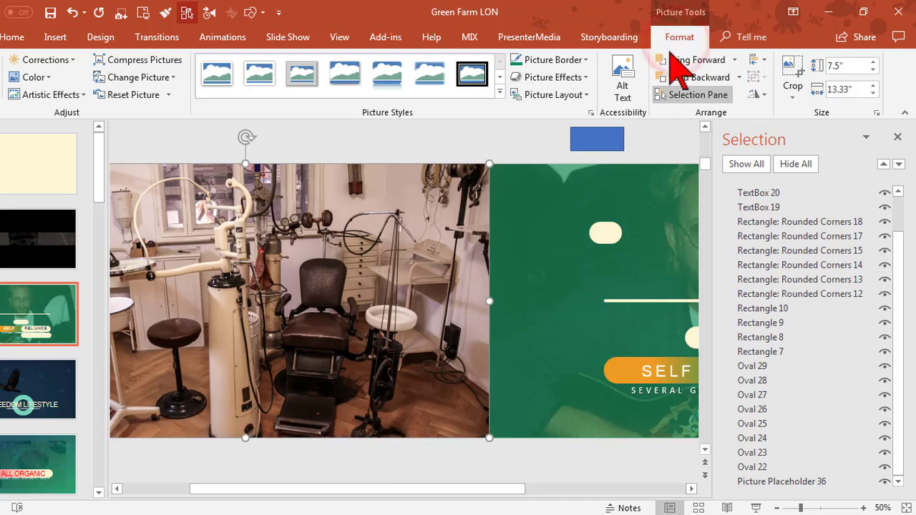
click(793, 98)
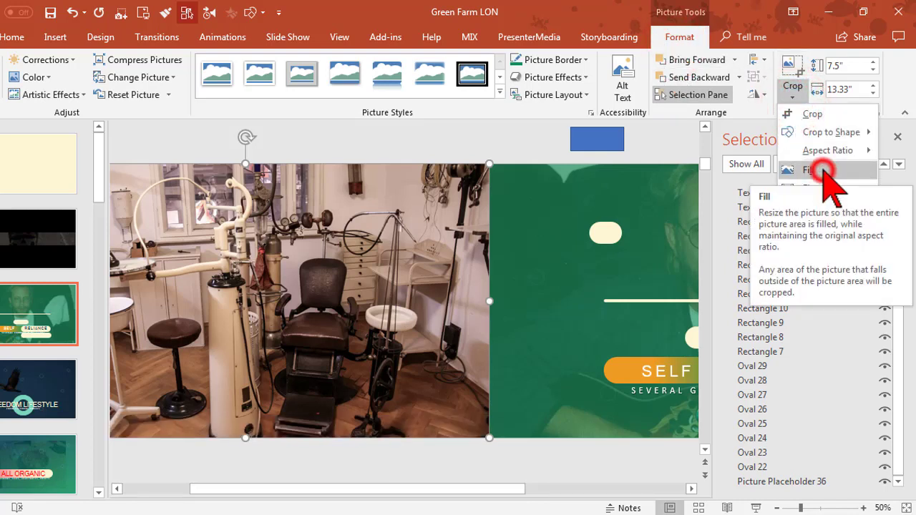
click(823, 171)
mouse_move(356, 247)
mouse_down()
mouse_move(394, 246)
mouse_move(340, 245)
mouse_move(359, 256)
mouse_move(356, 233)
mouse_up()
click(681, 147)
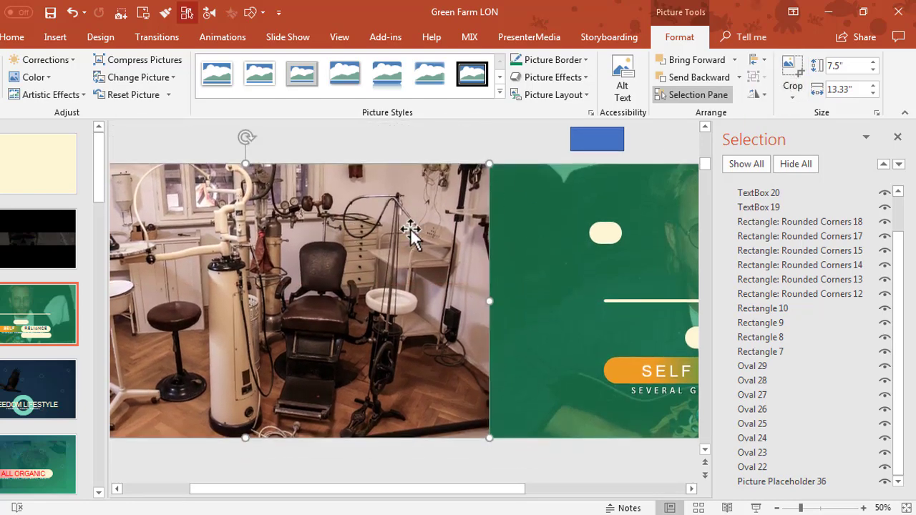
right_click(412, 233)
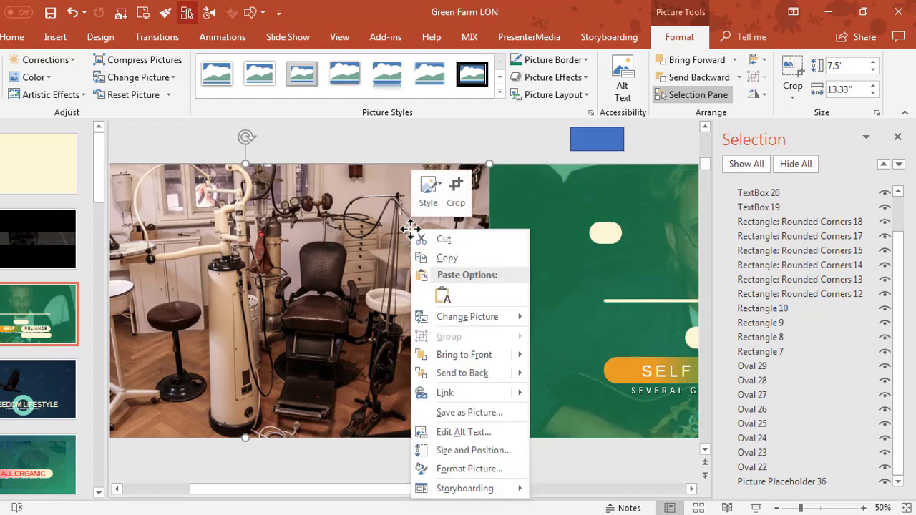
mouse_move(469, 320)
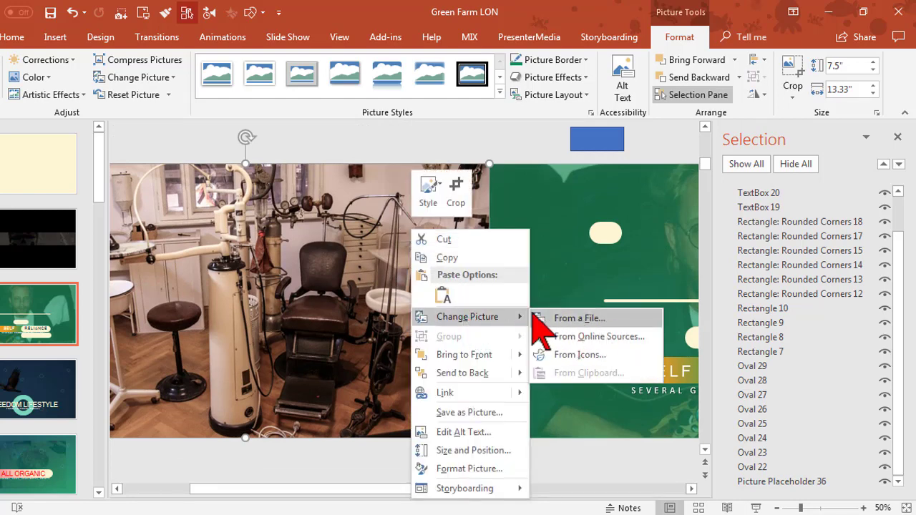
key(Escape)
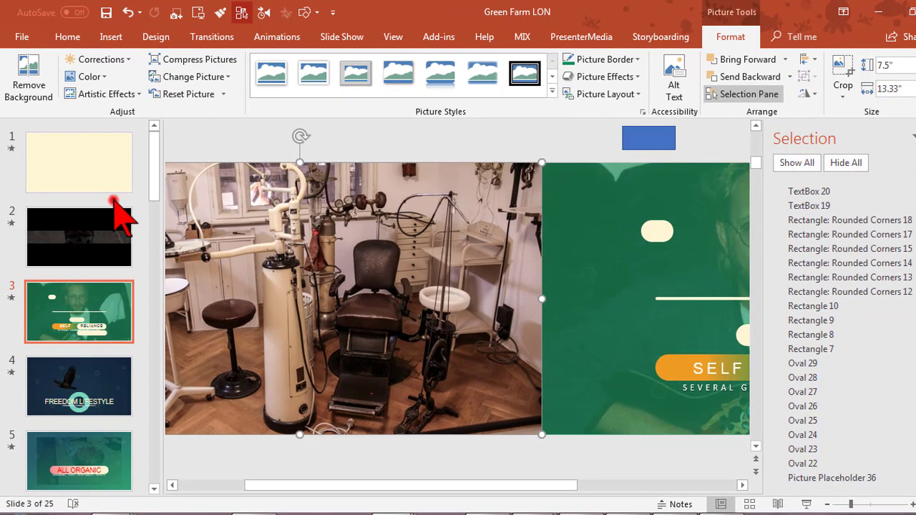
Insert a new blank slide right after slide 1 and close the Selection pane.
click(113, 200)
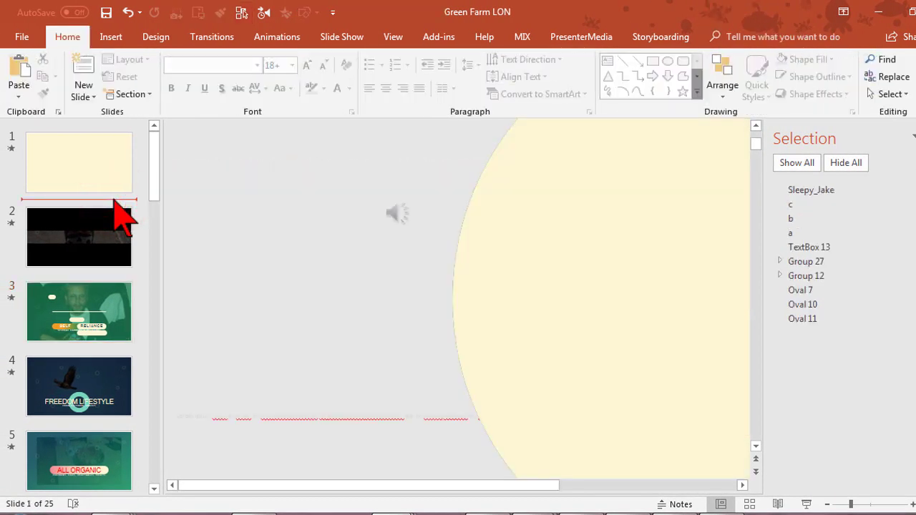
right_click(113, 201)
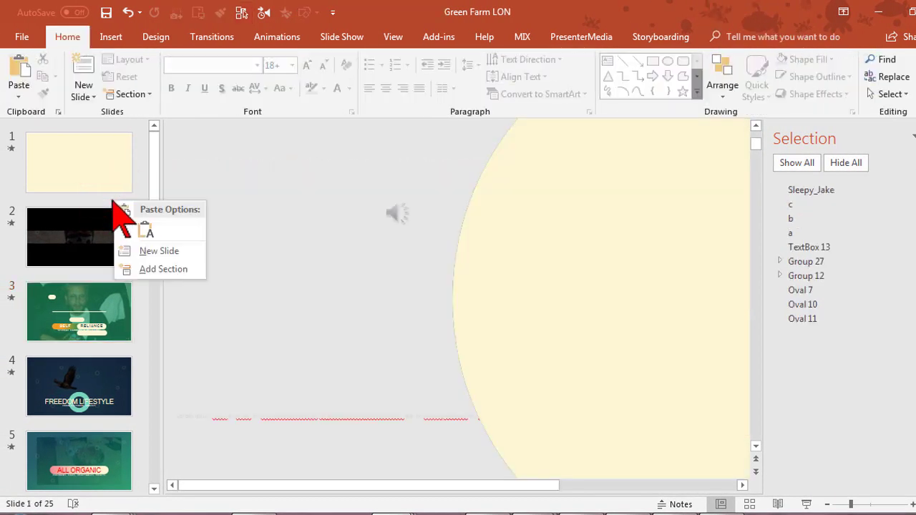
click(164, 252)
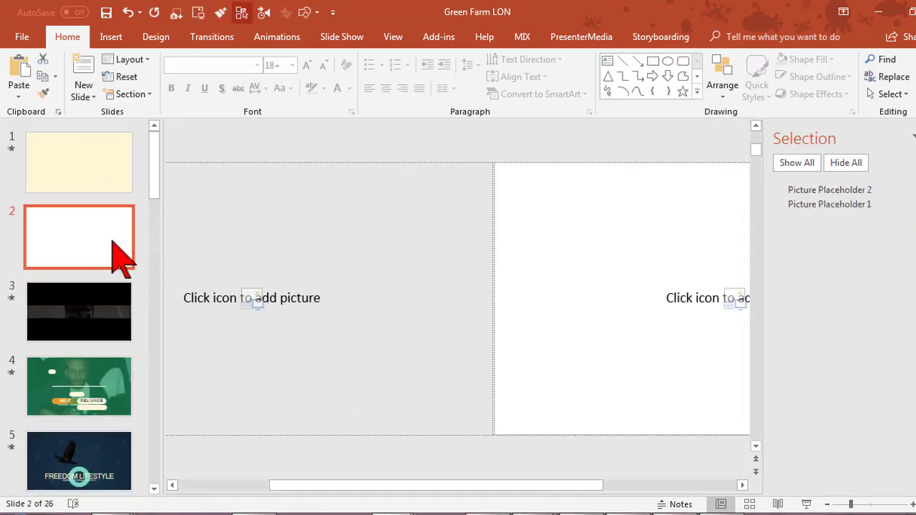
key(alt+F10)
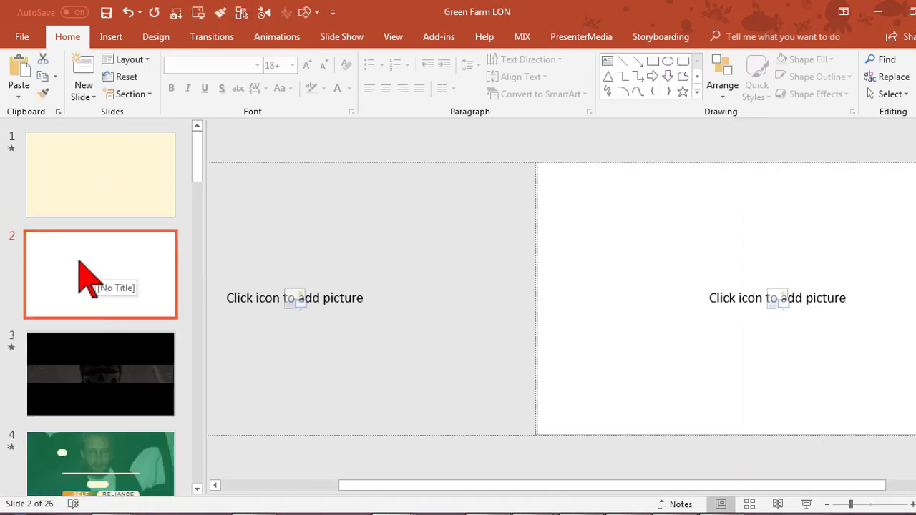
Apply 1_Custom Layout to the new slide 2.
right_click(79, 261)
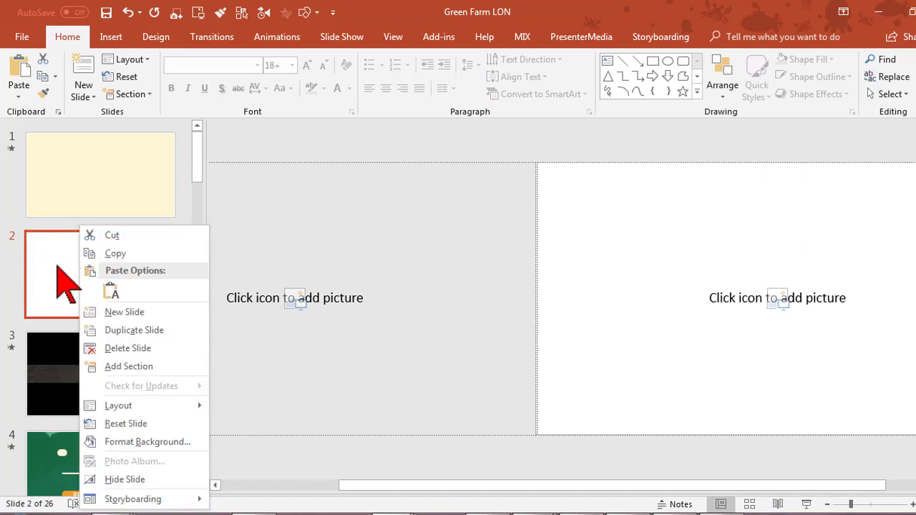
mouse_move(176, 403)
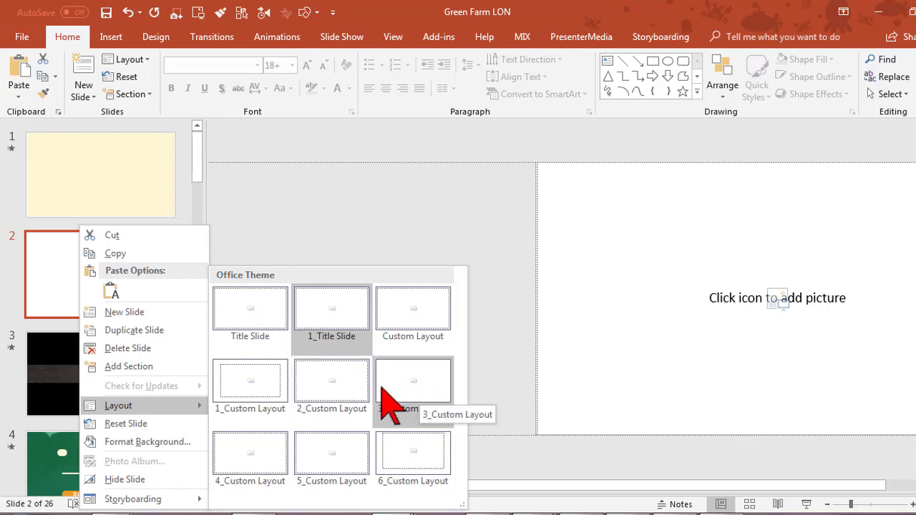
click(255, 377)
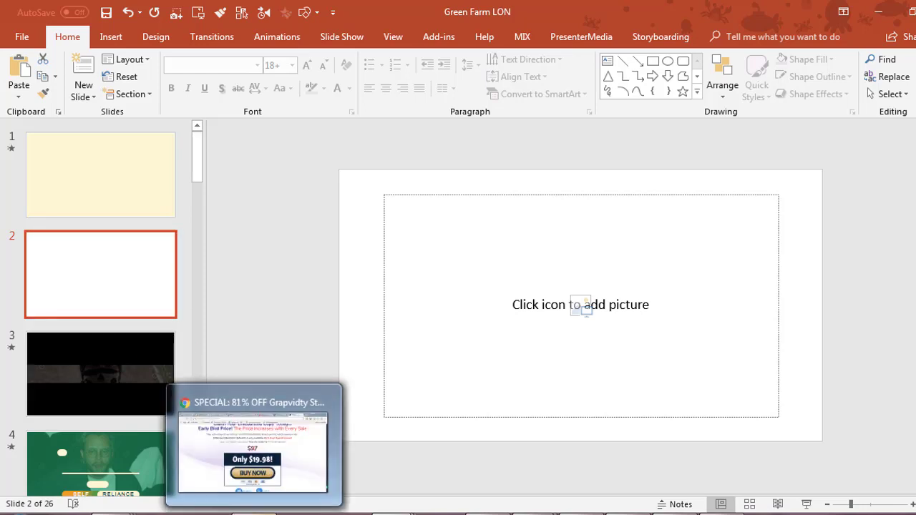
Switch to the PPT Video Layouts presentation and select slide 2 in the thumbnail list.
mouse_move(394, 514)
click(351, 472)
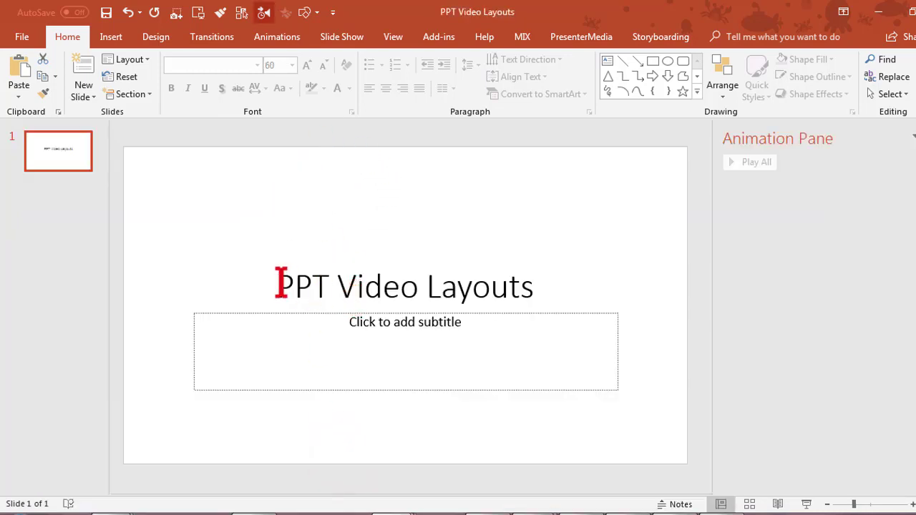
drag(279, 284, 542, 286)
click(152, 303)
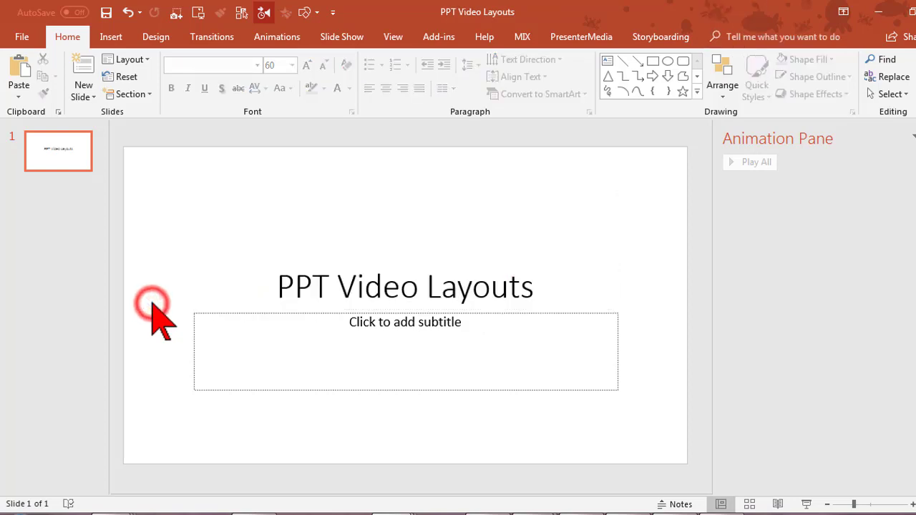
right_click(78, 180)
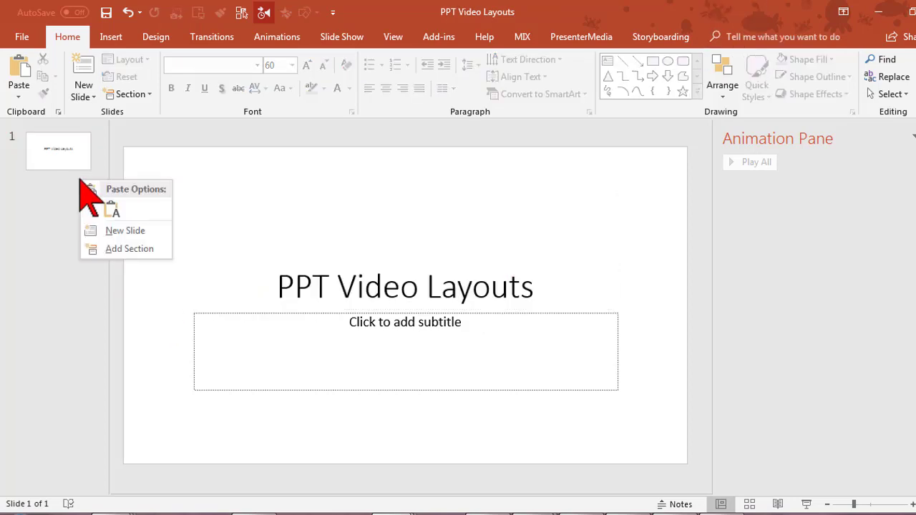
click(136, 229)
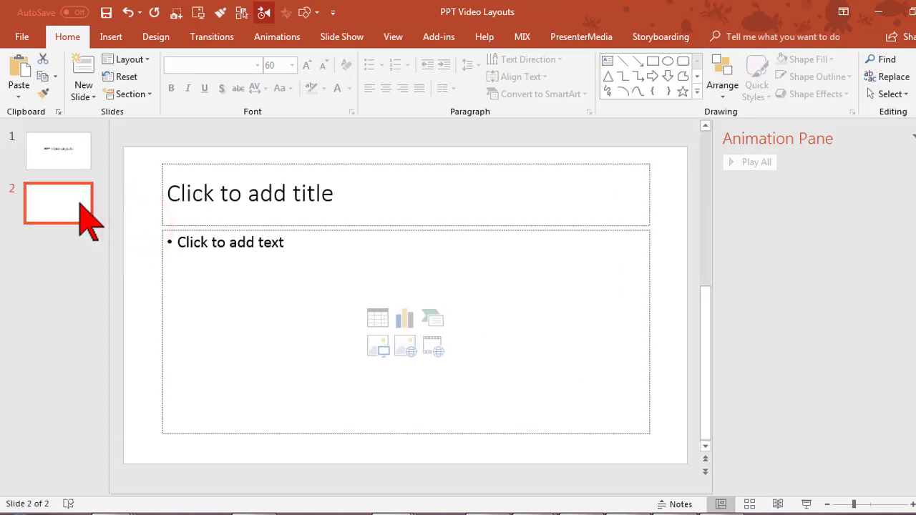
right_click(79, 203)
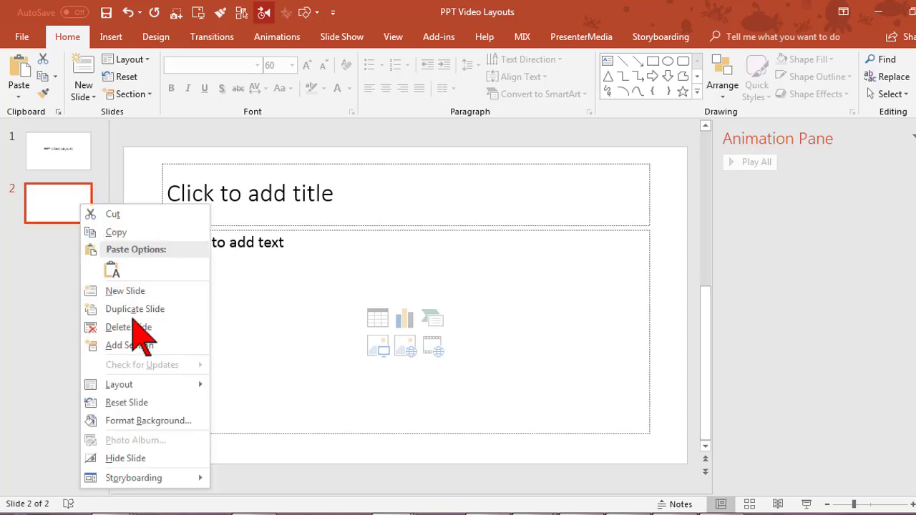
mouse_move(156, 383)
click(44, 211)
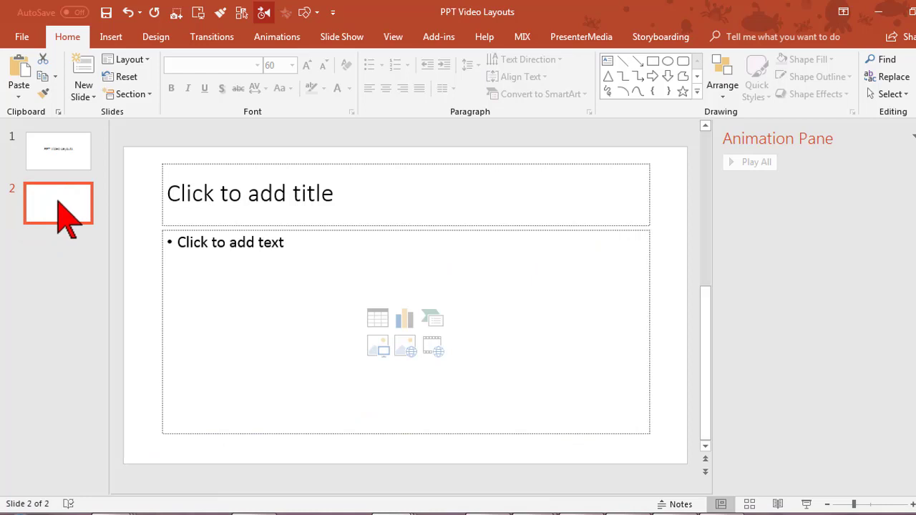
Try the slanted picture layout on slide 2, then settle on the hexagon 3_Custom Layout.
click(57, 40)
click(149, 60)
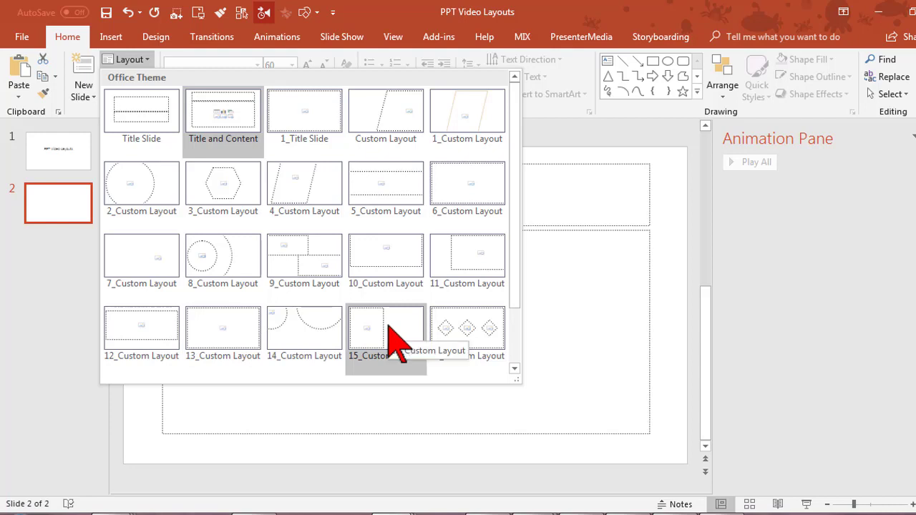
click(475, 115)
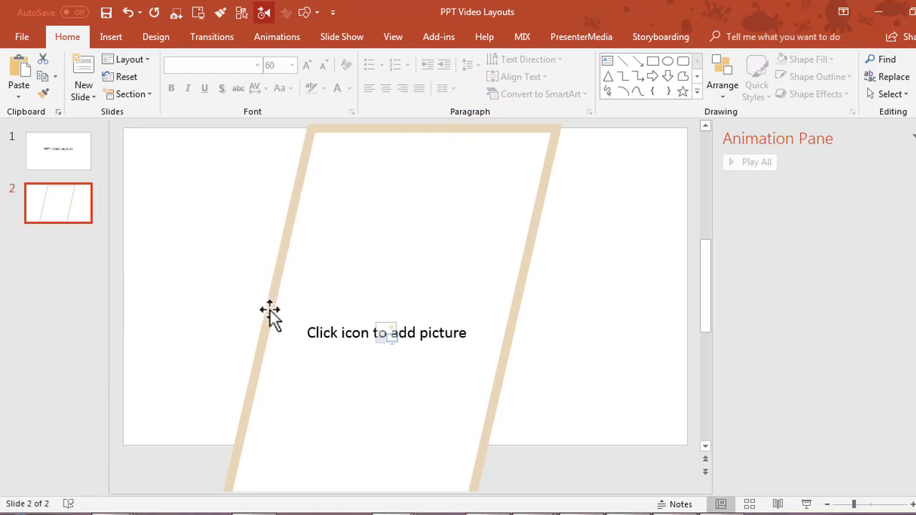
click(287, 40)
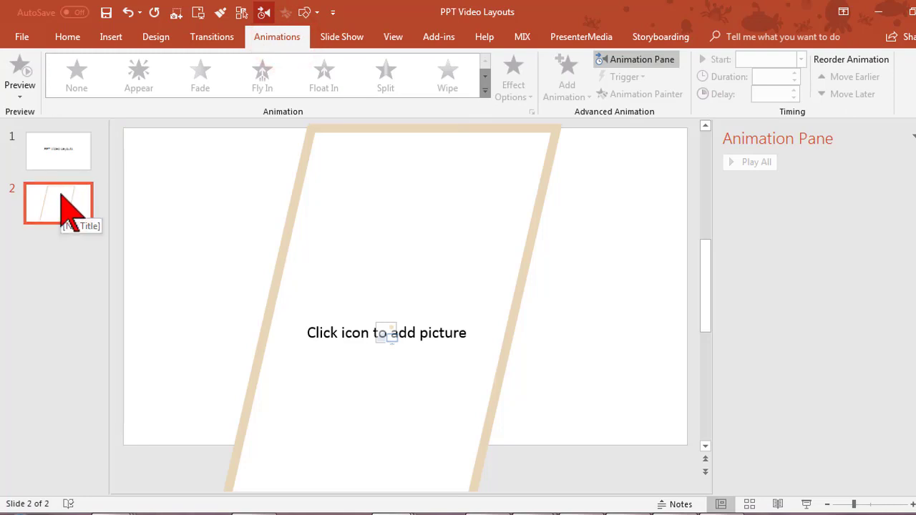
click(72, 35)
click(148, 59)
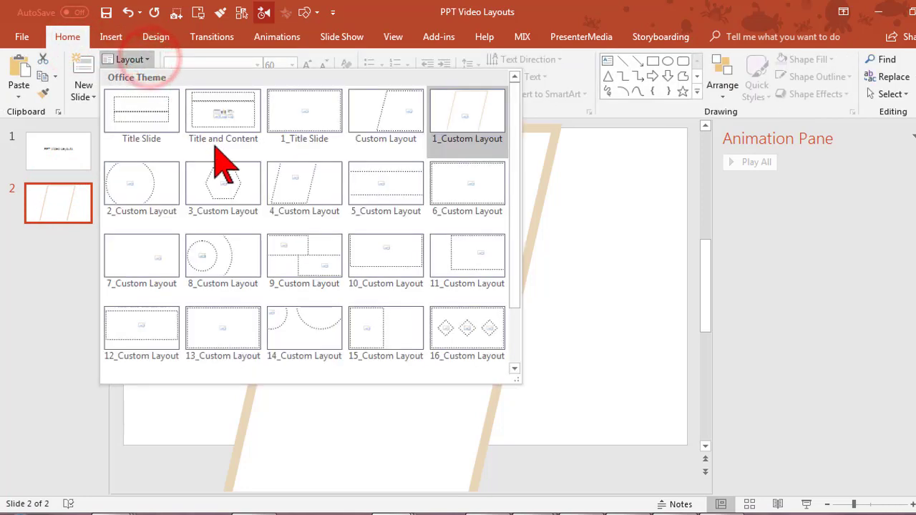
click(235, 180)
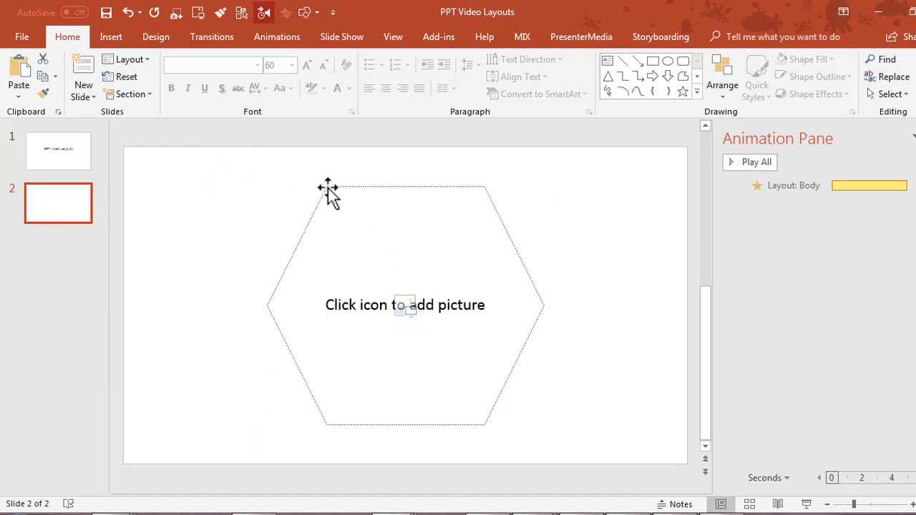
Insert picture 2 from the 1. WIDESCREEN folder into the hexagon placeholder.
click(405, 306)
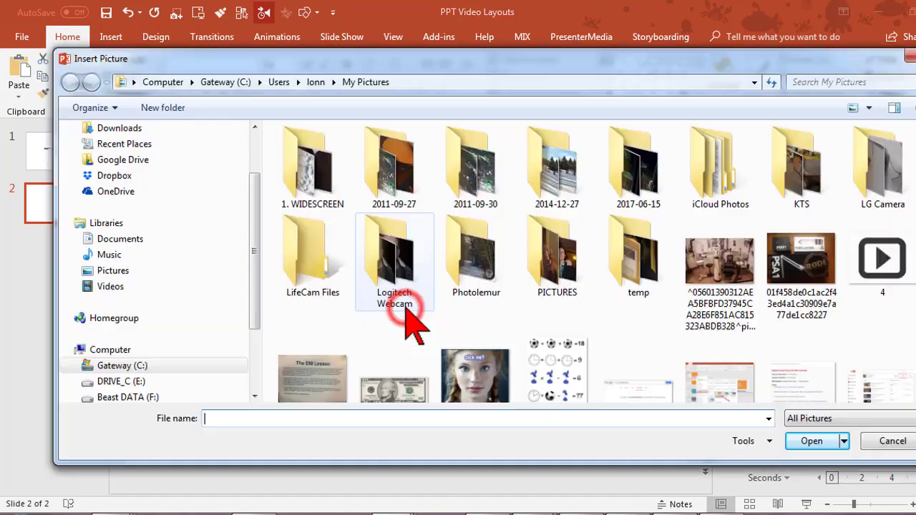
double_click(334, 182)
click(560, 184)
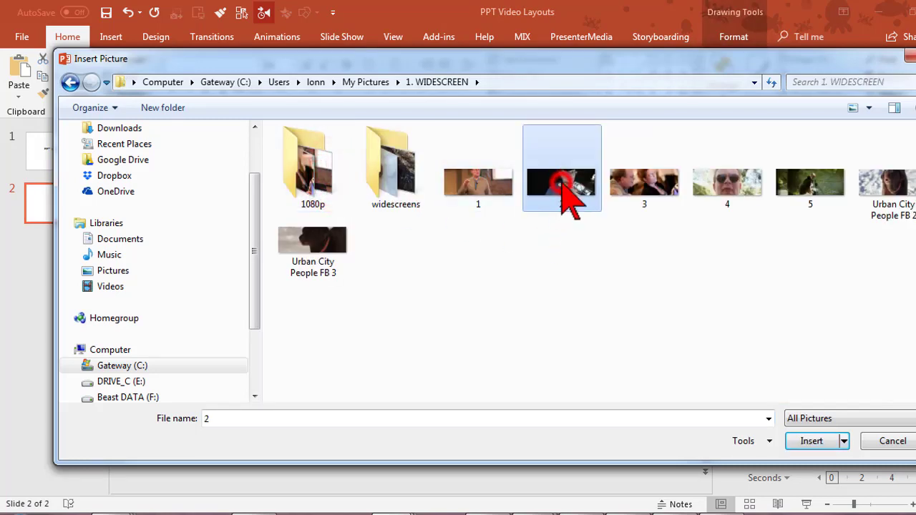
click(801, 449)
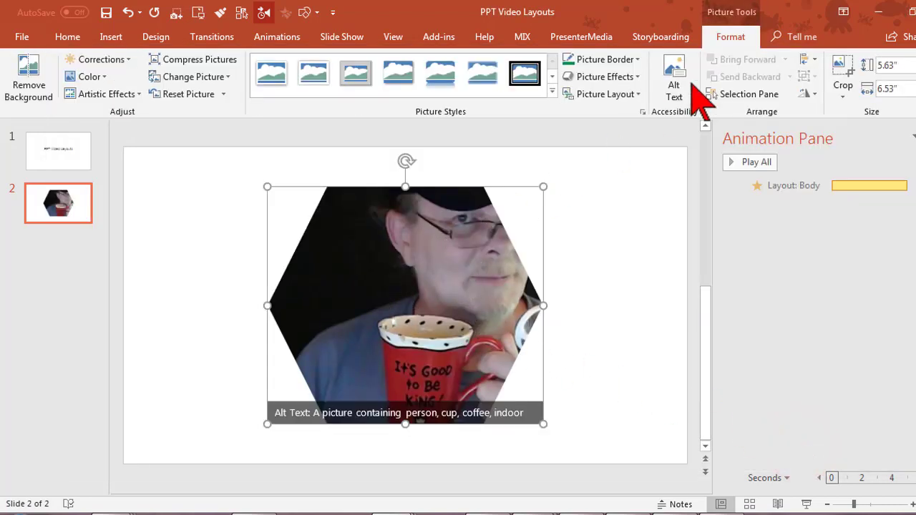
Crop the picture to Fill the hexagon and shift it left inside the shape.
click(734, 37)
click(844, 96)
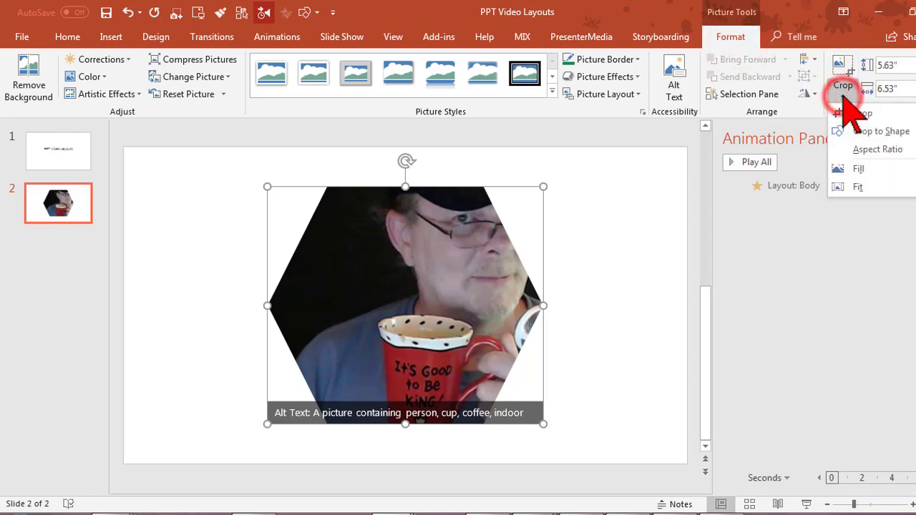
click(872, 168)
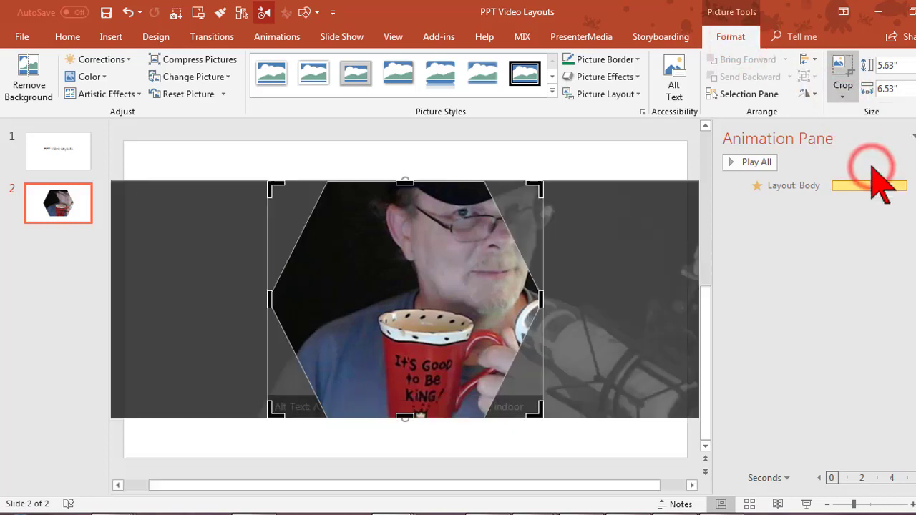
drag(617, 281, 569, 283)
click(840, 64)
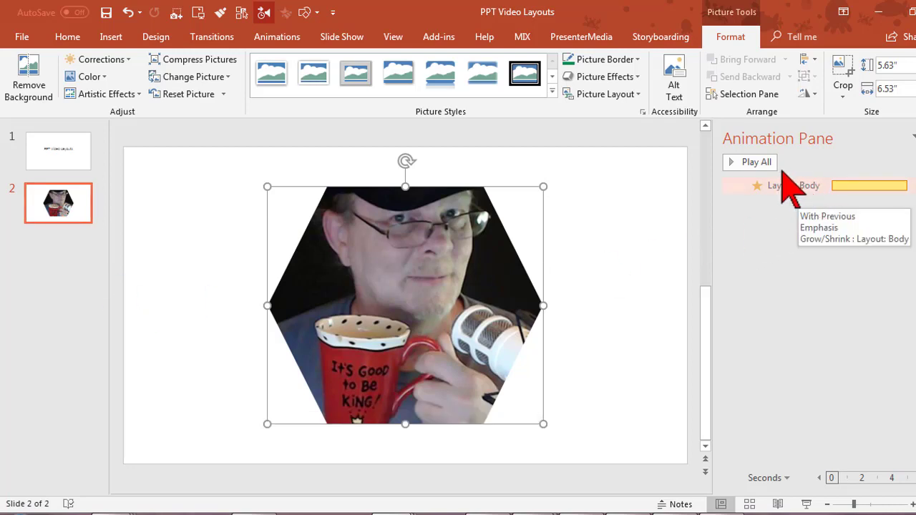
click(756, 162)
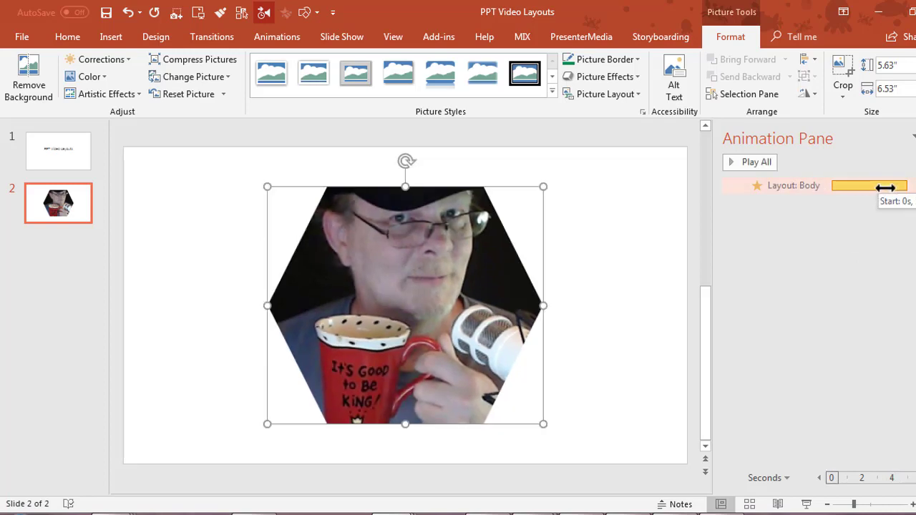
click(68, 39)
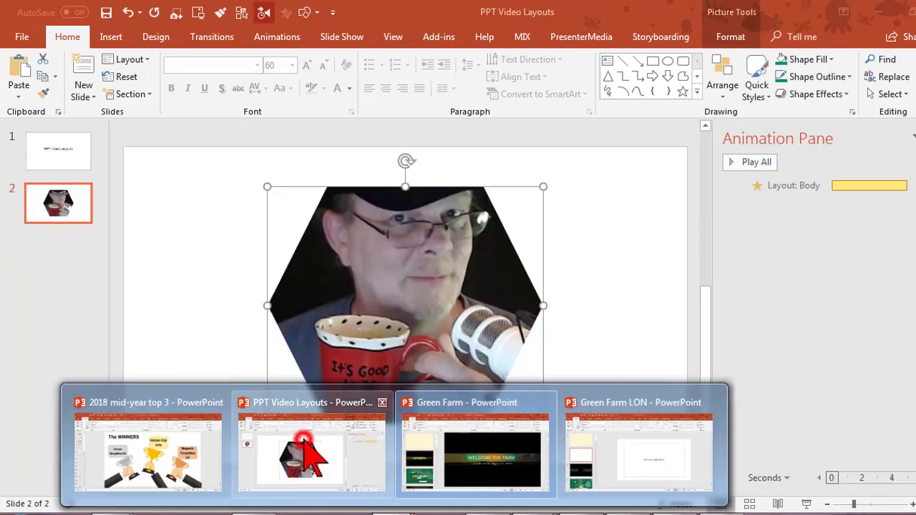
click(303, 438)
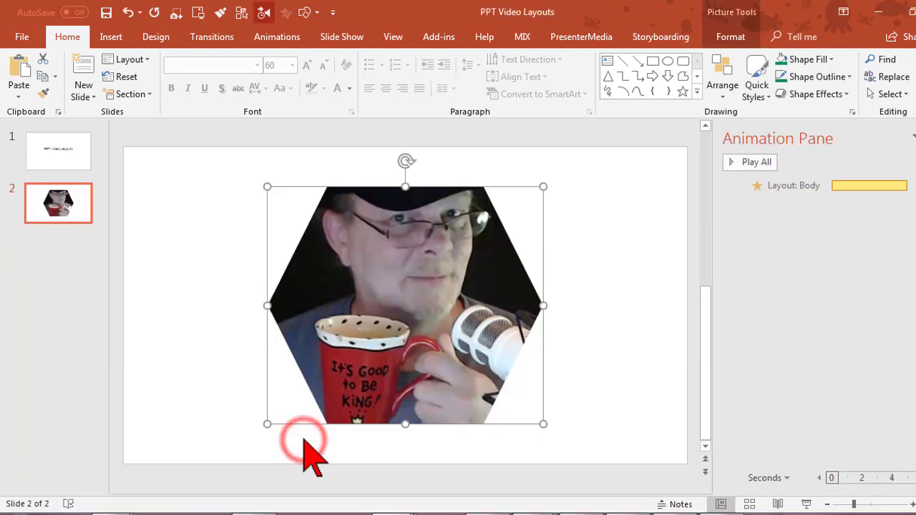
click(50, 233)
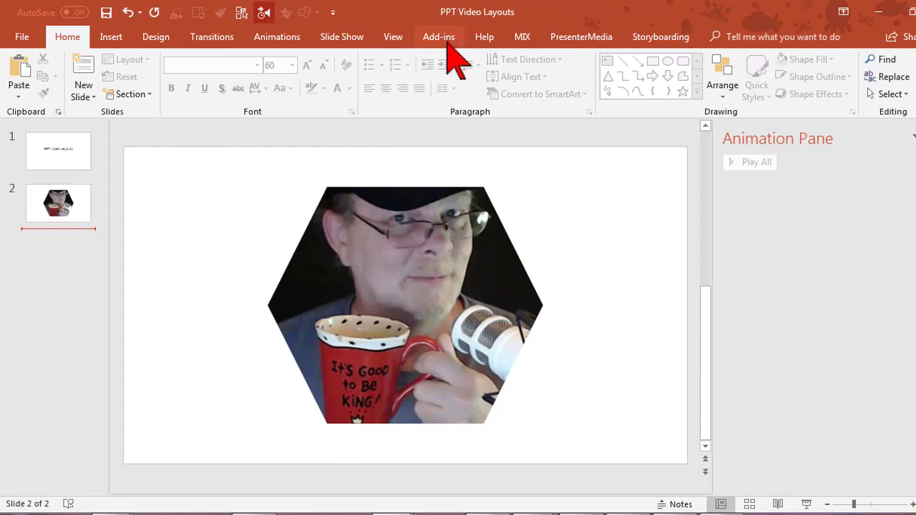
In Slide Master view, duplicate the slanted picture layout.
click(395, 37)
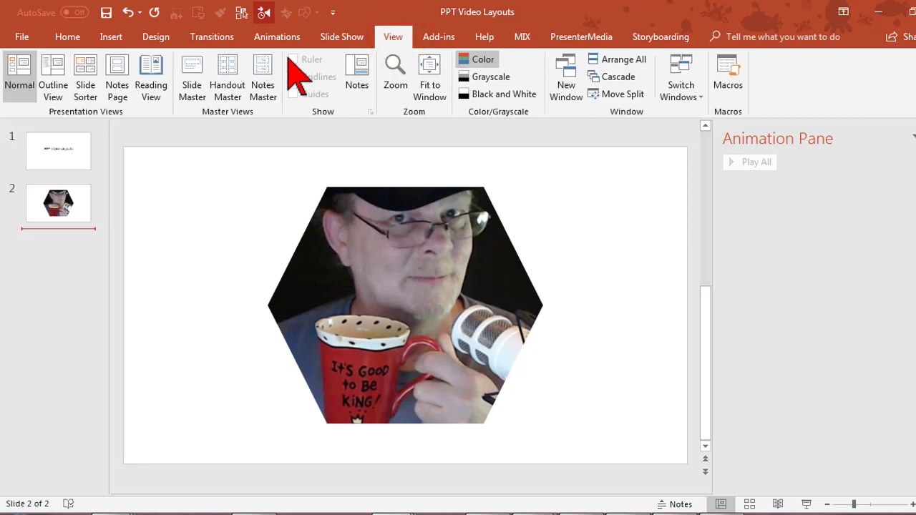
click(192, 68)
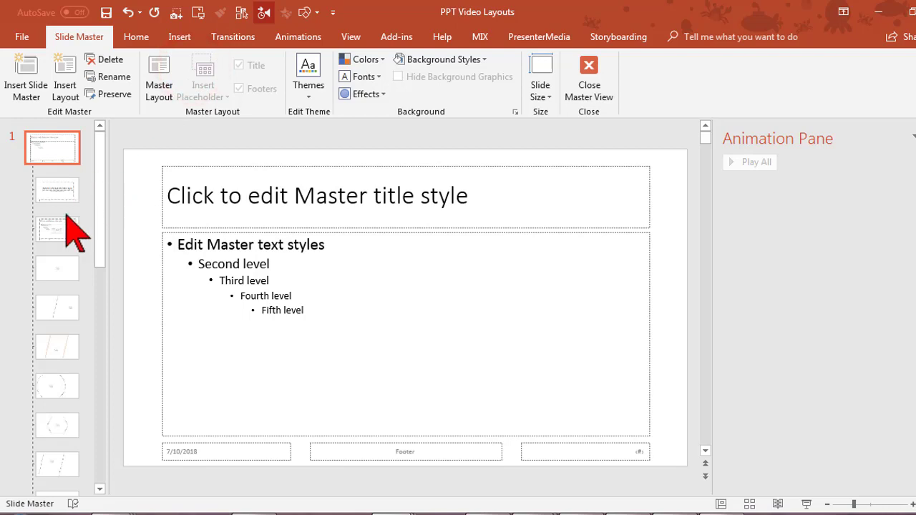
click(63, 275)
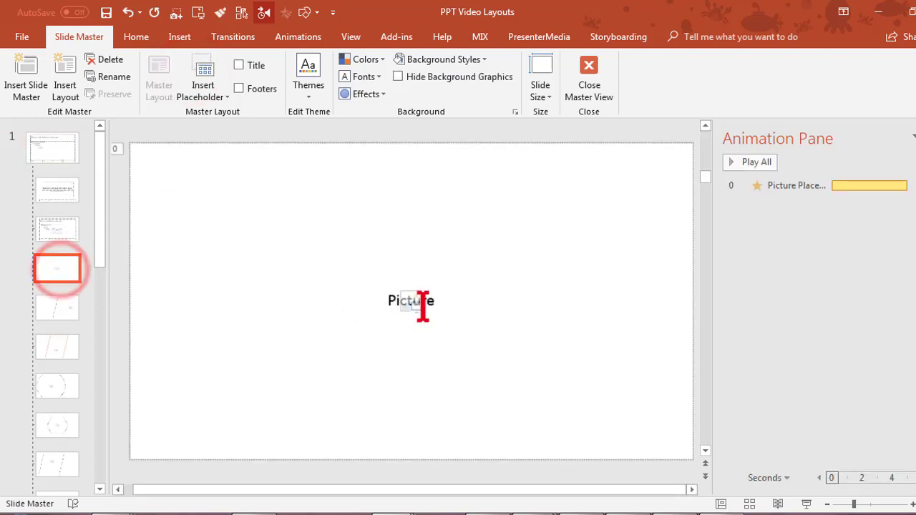
click(72, 308)
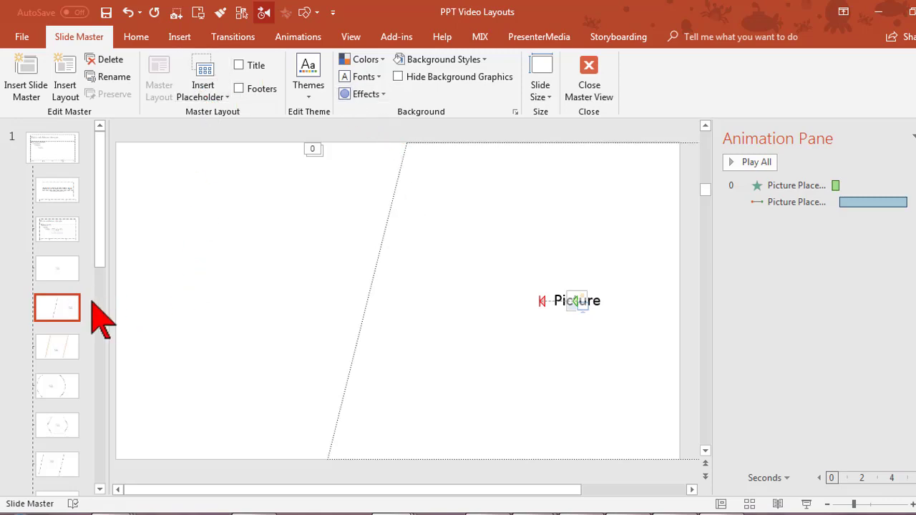
right_click(69, 326)
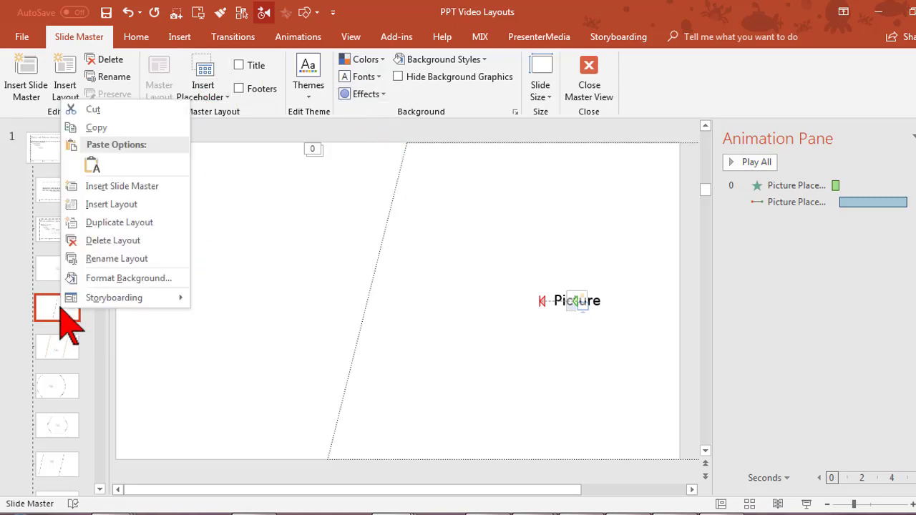
click(146, 224)
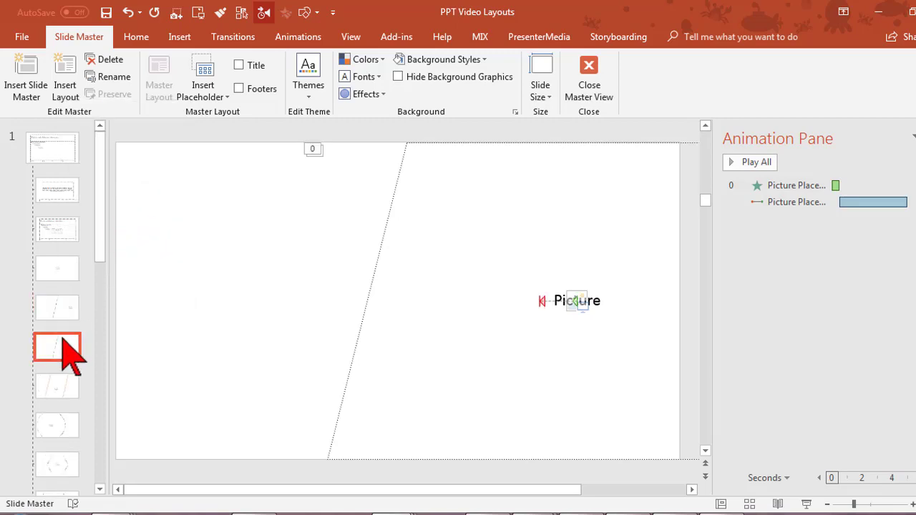
Drag the duplicate's motion path end point further left, then close Master View.
click(543, 301)
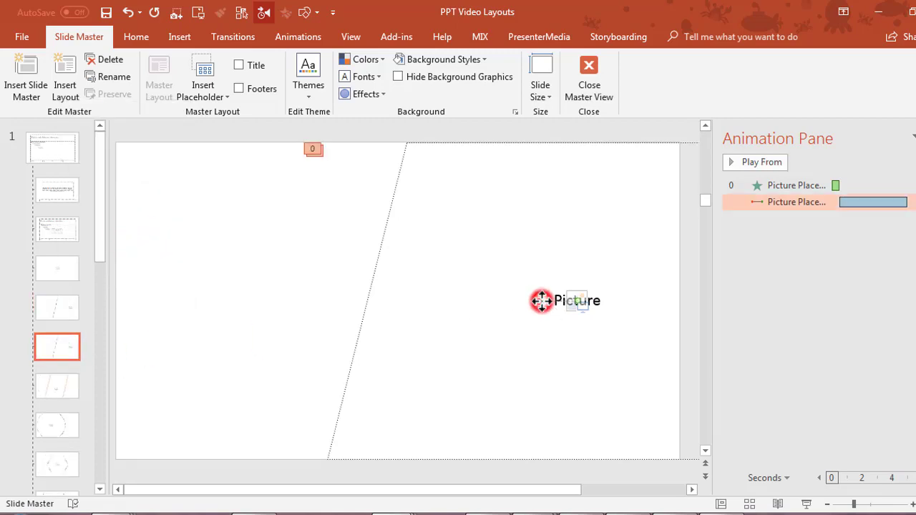
drag(527, 301, 379, 299)
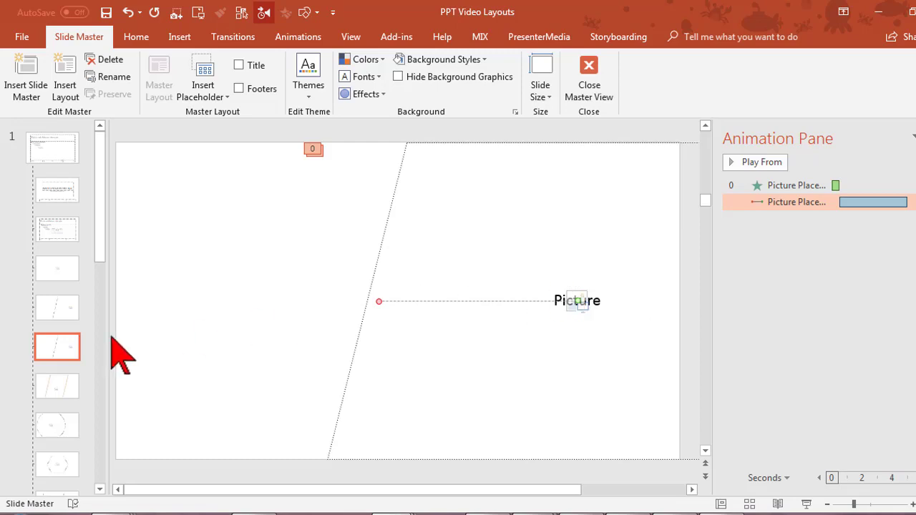
click(63, 314)
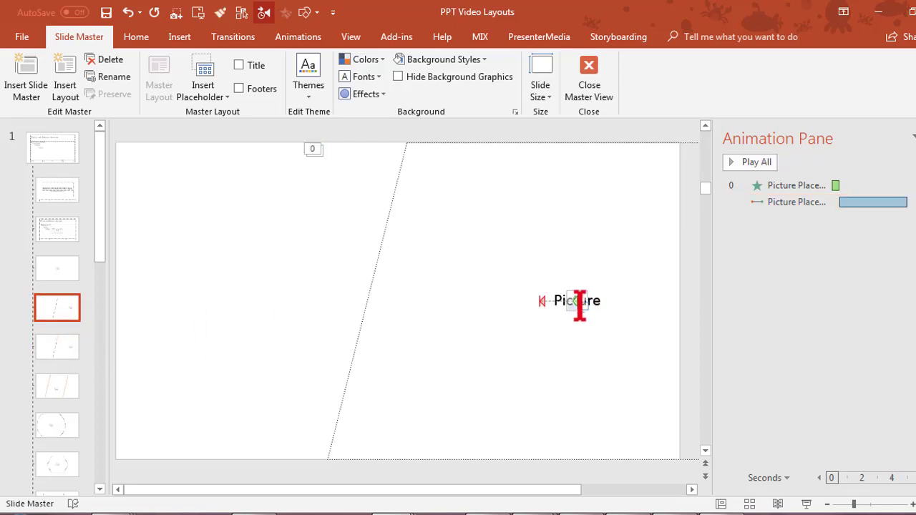
click(585, 77)
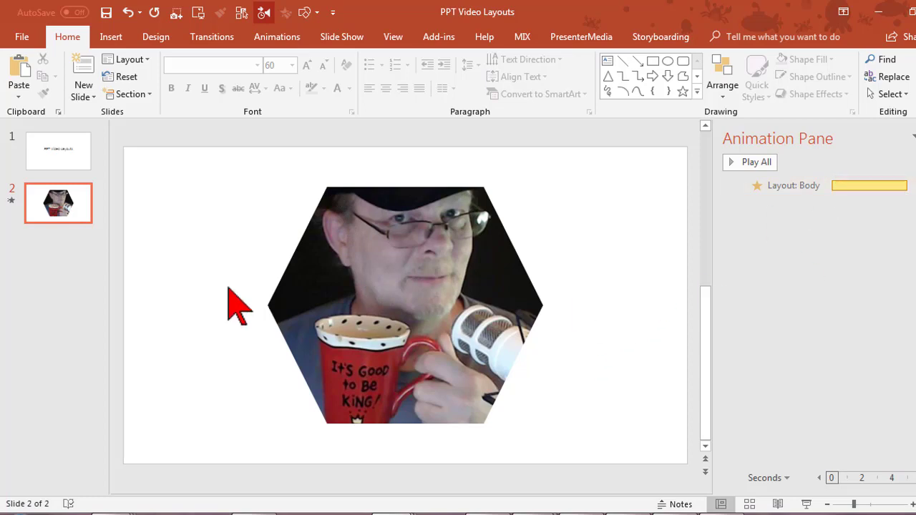
Give slide 2 a solid dark blue background fill via Format Background.
click(56, 208)
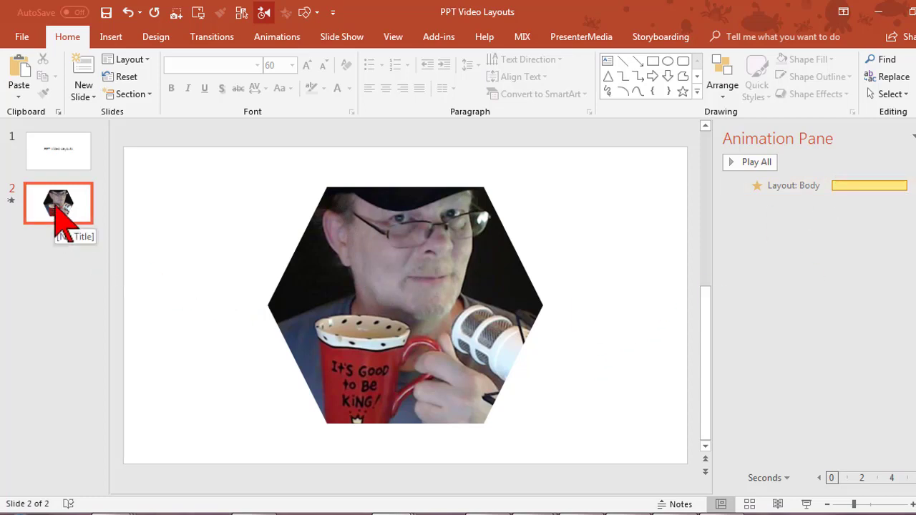
right_click(147, 220)
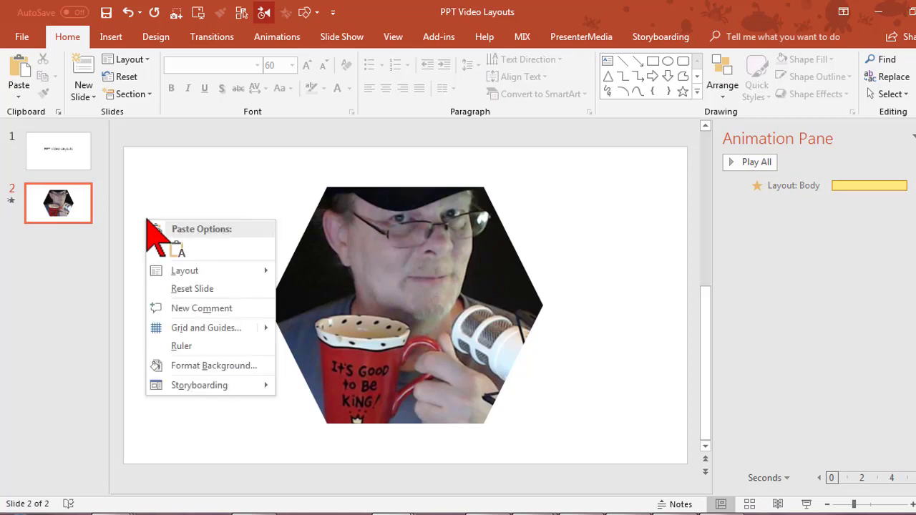
click(237, 364)
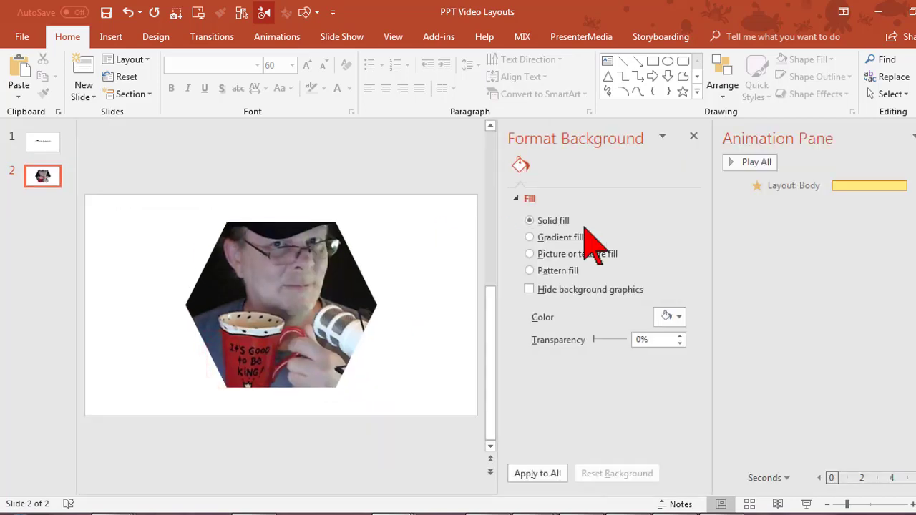
click(677, 318)
click(711, 418)
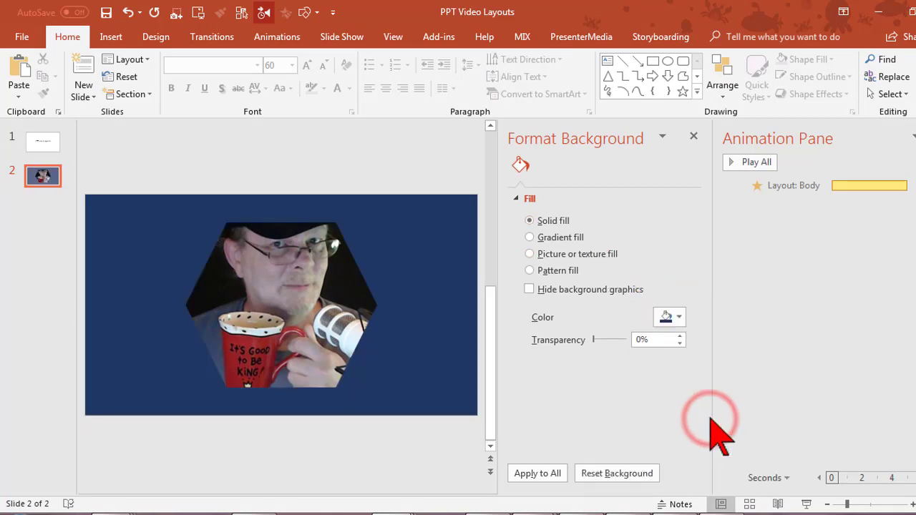
click(694, 136)
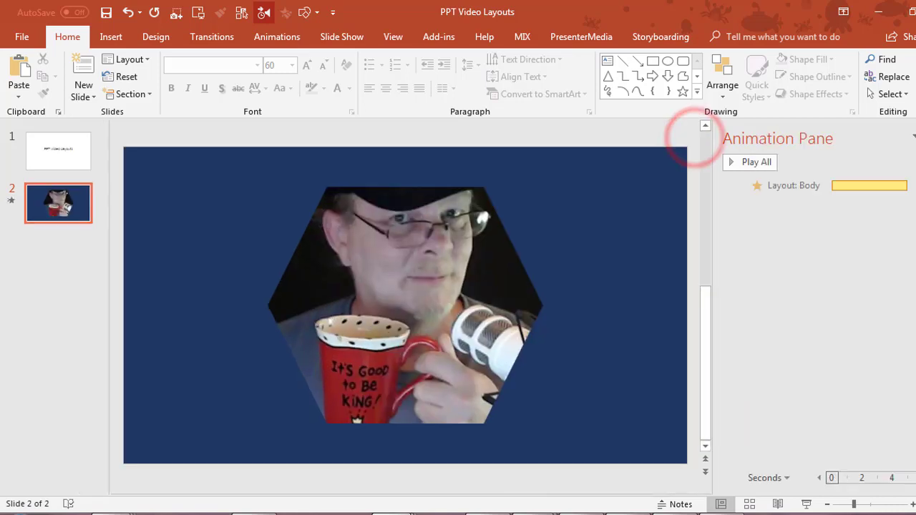
key(alt+Tab)
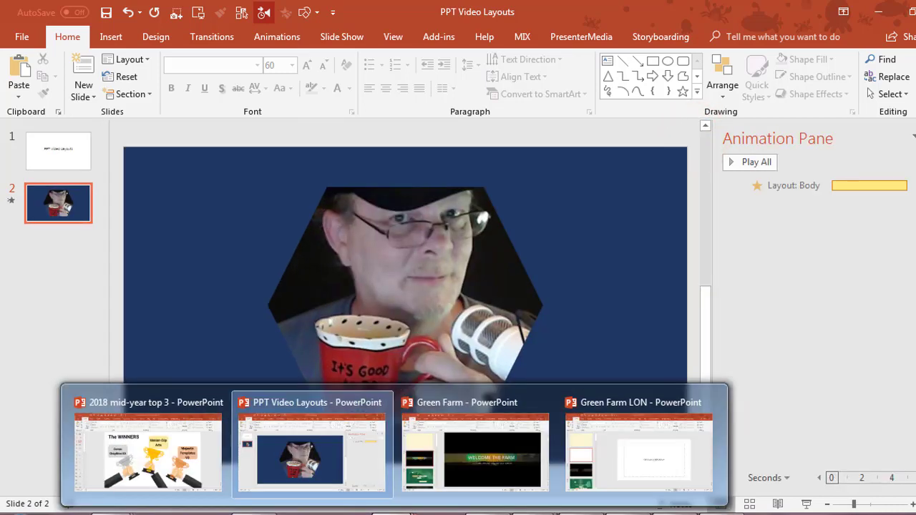
Copy the WELCOME THE FARM gradient title pill from the Green Farm slide.
mouse_move(487, 494)
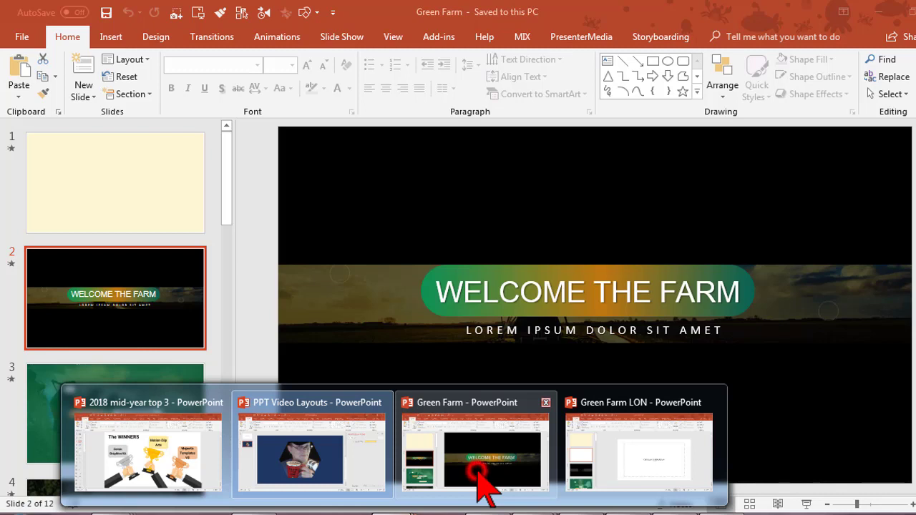
click(478, 476)
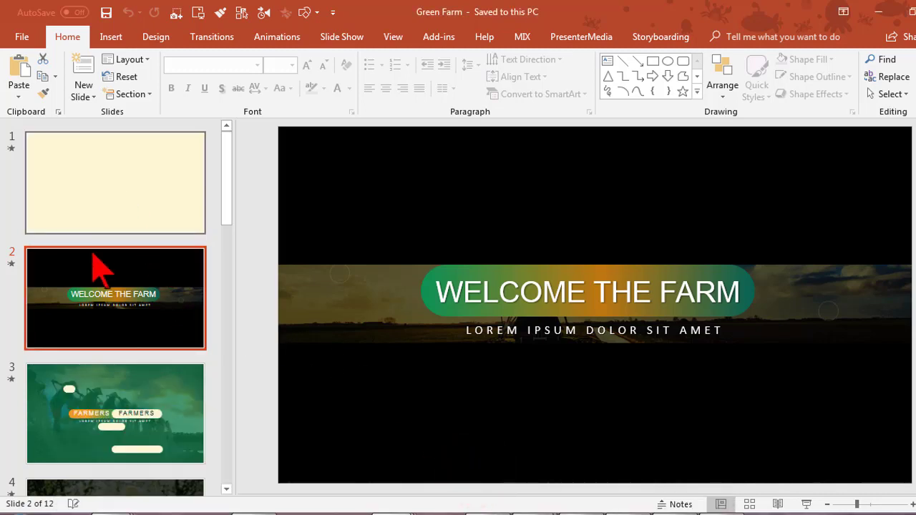
click(474, 270)
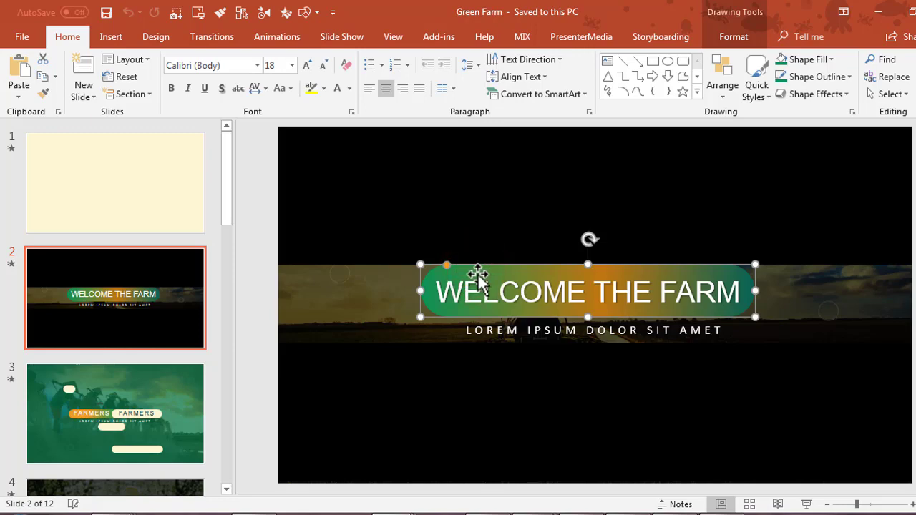
right_click(474, 270)
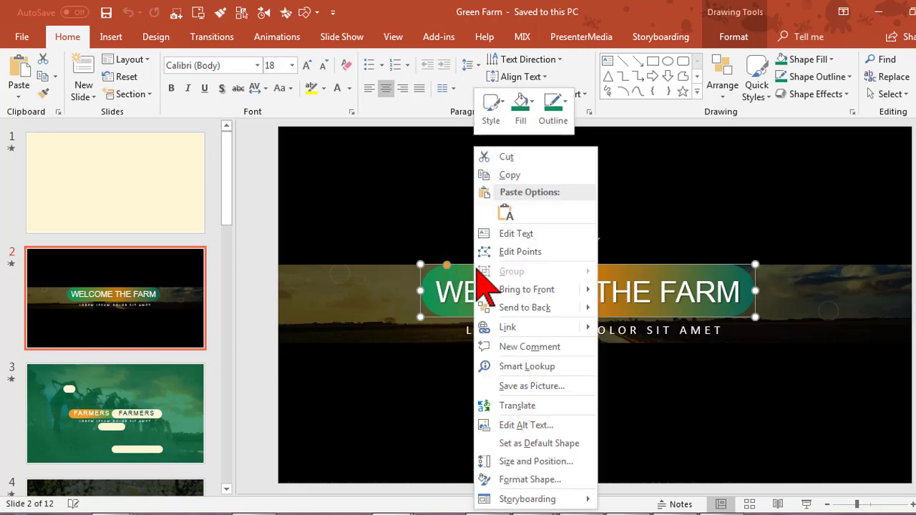
click(505, 176)
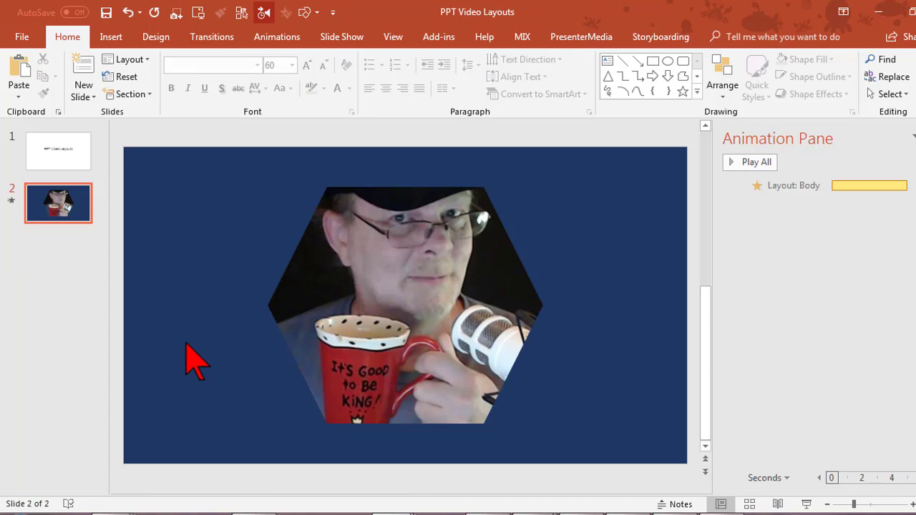
Paste the pill onto the video slide, move it to the bottom, and preview the animations.
right_click(186, 343)
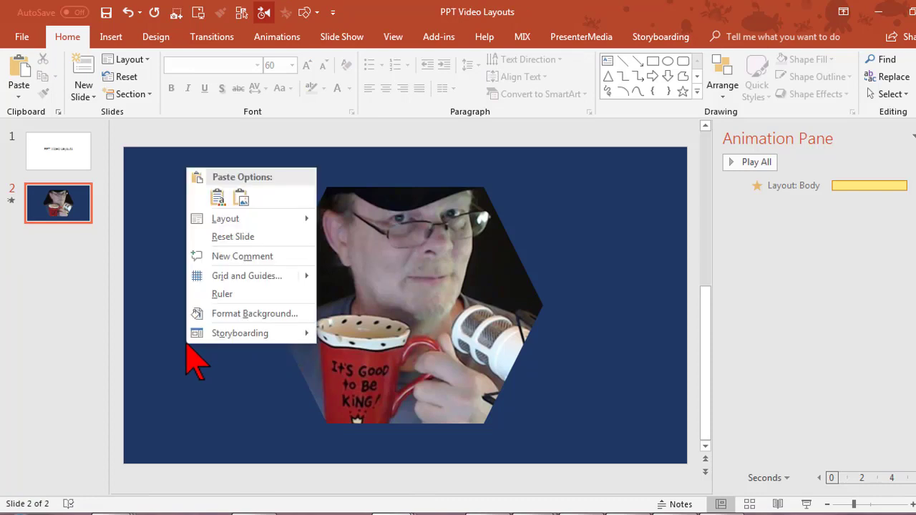
click(216, 203)
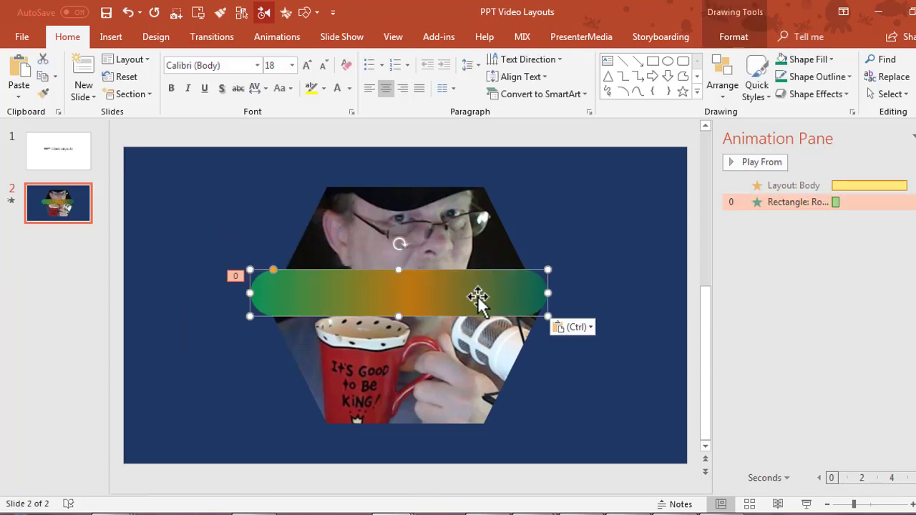
drag(478, 297, 480, 427)
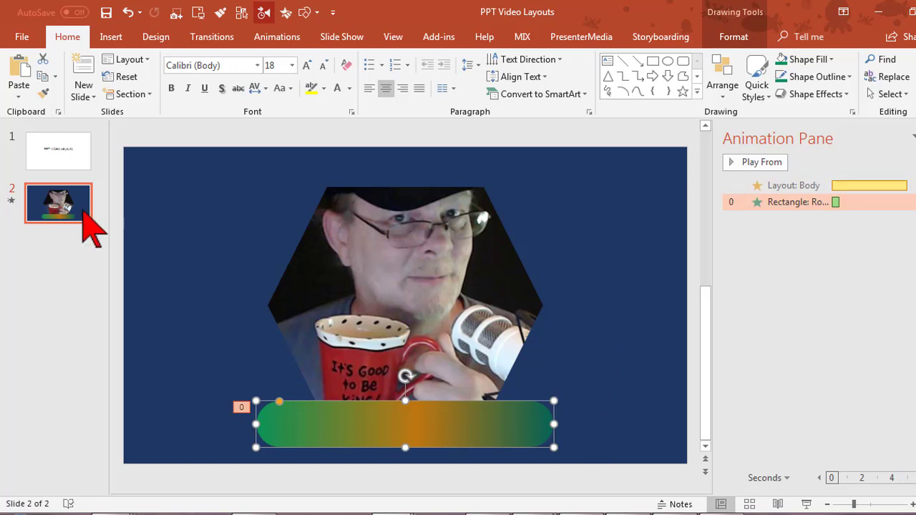
click(11, 201)
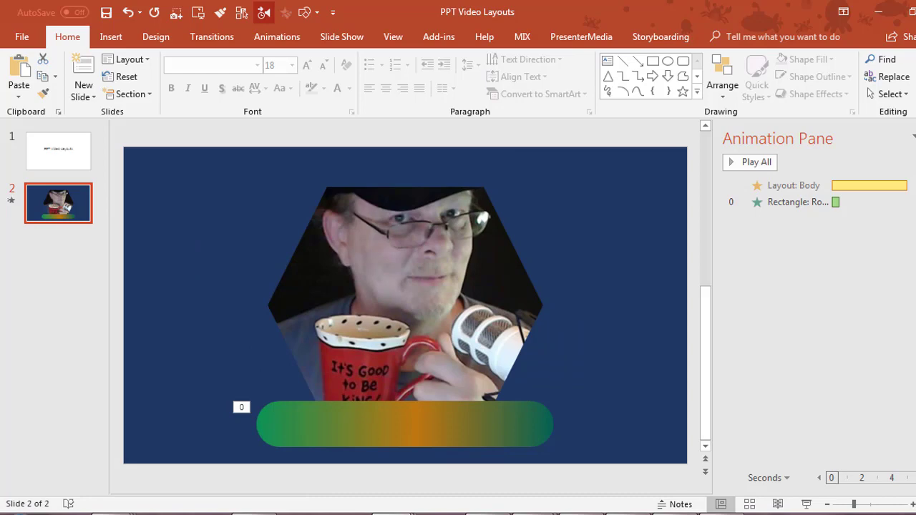
click(533, 487)
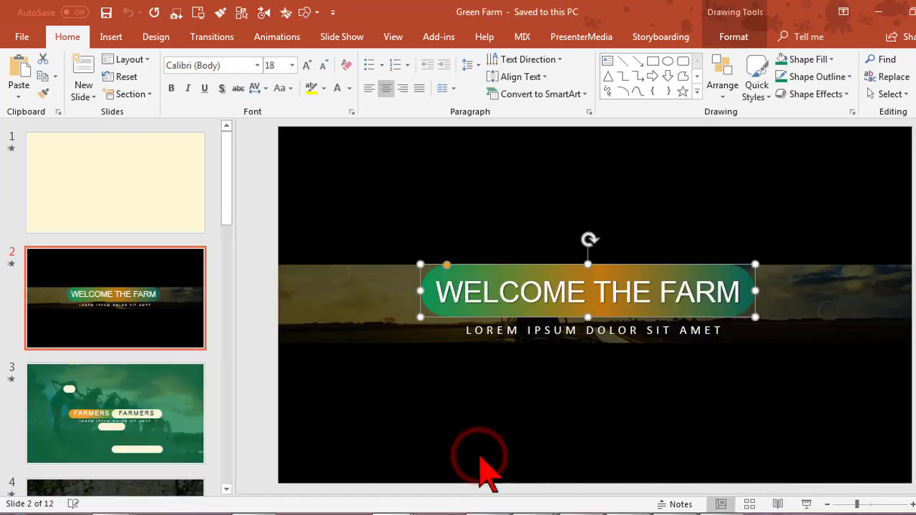
click(823, 313)
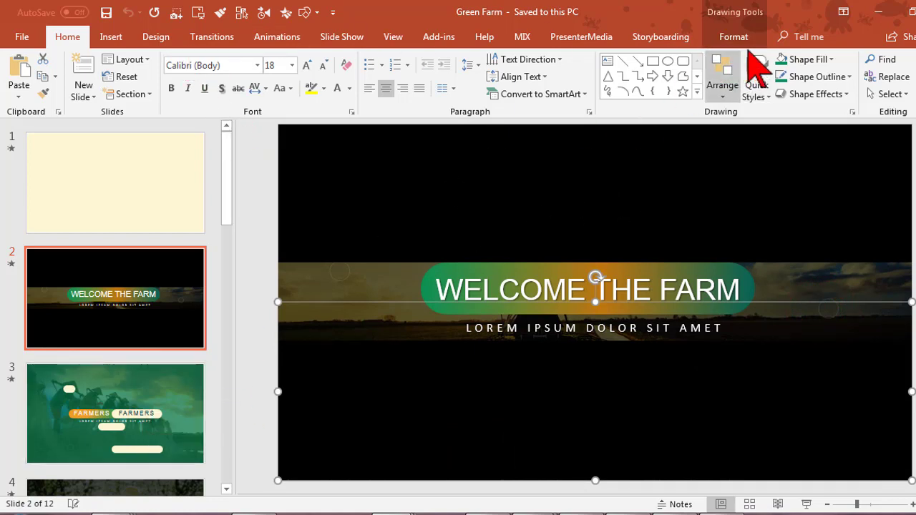
Open the Selection Pane and hide every object on the Green Farm title slide.
click(241, 13)
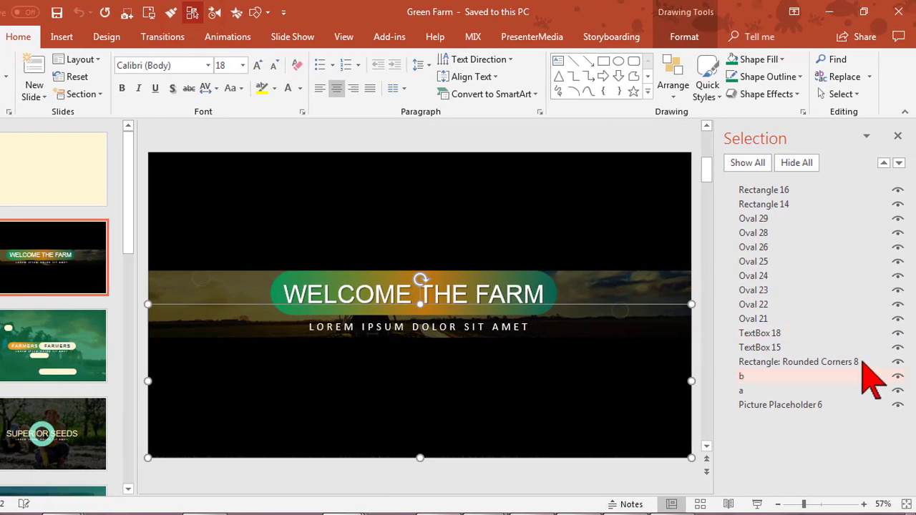
click(797, 164)
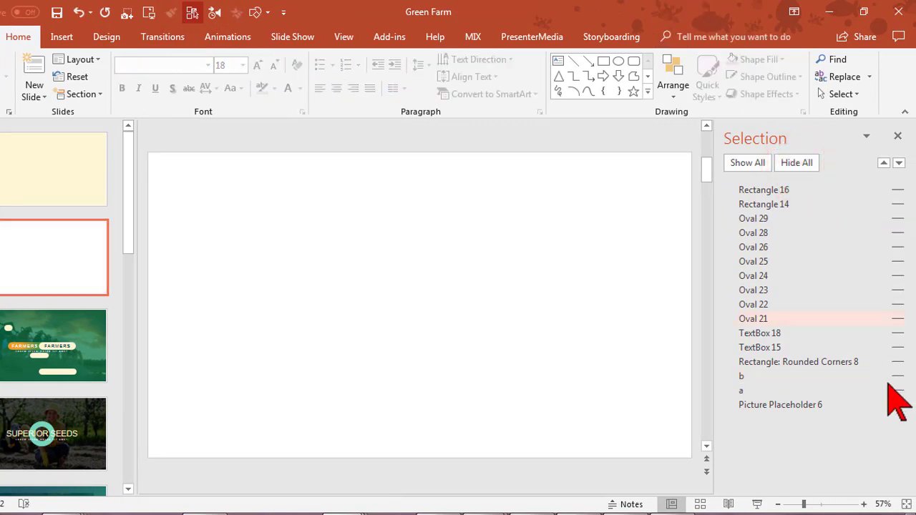
click(897, 405)
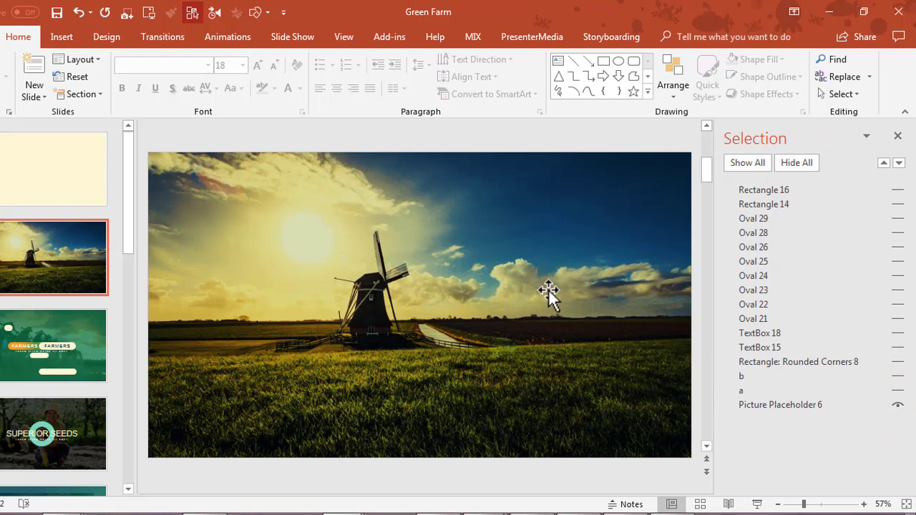
click(898, 190)
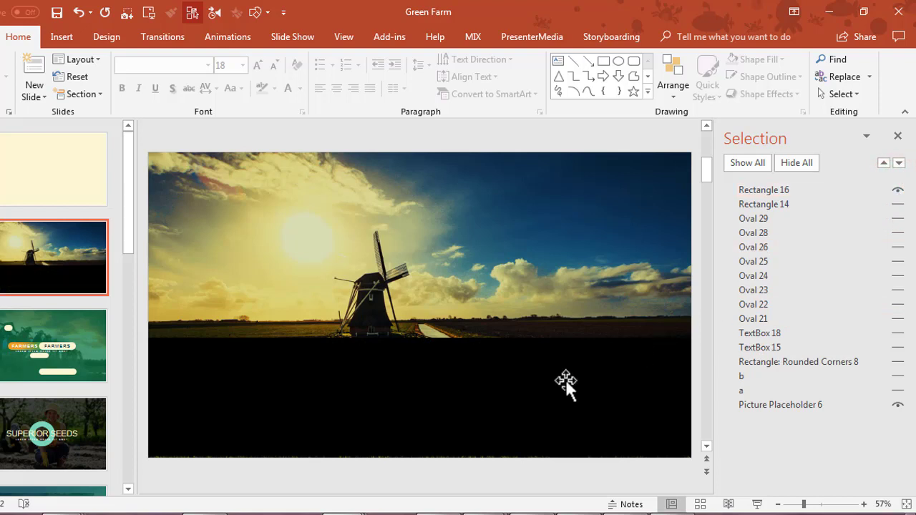
click(898, 191)
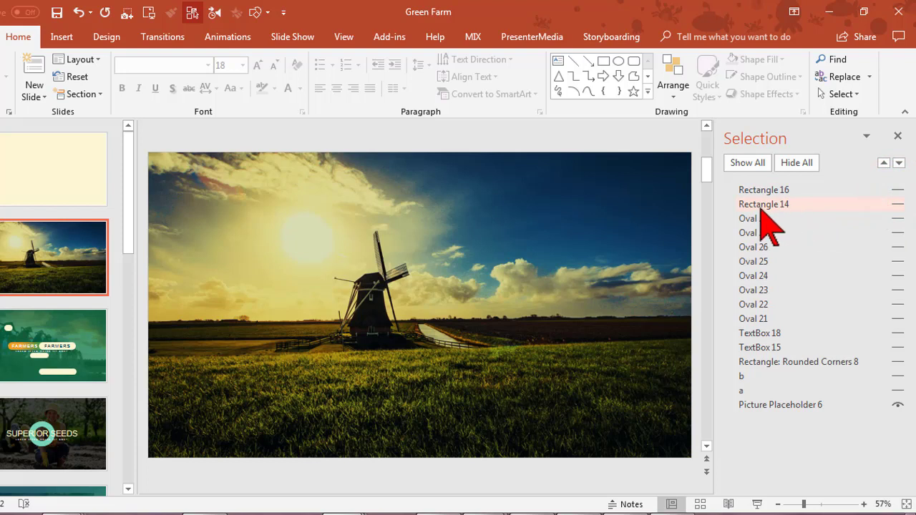
Make Ovals 29, 26 and 25 visible again, keeping the windmill picture hidden.
click(898, 218)
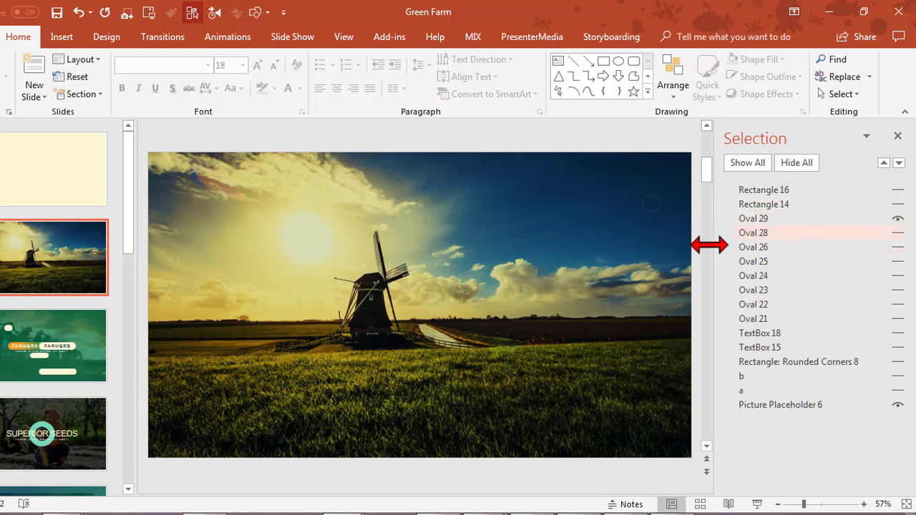
click(759, 219)
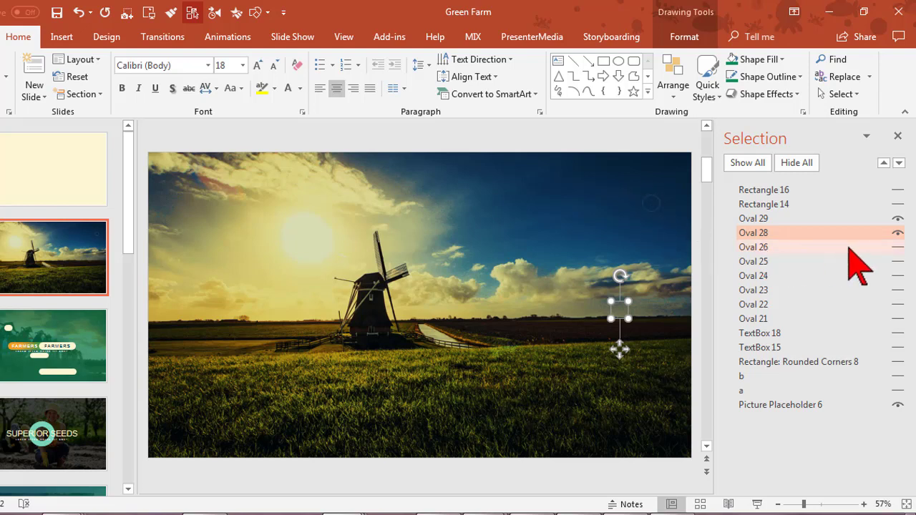
click(891, 247)
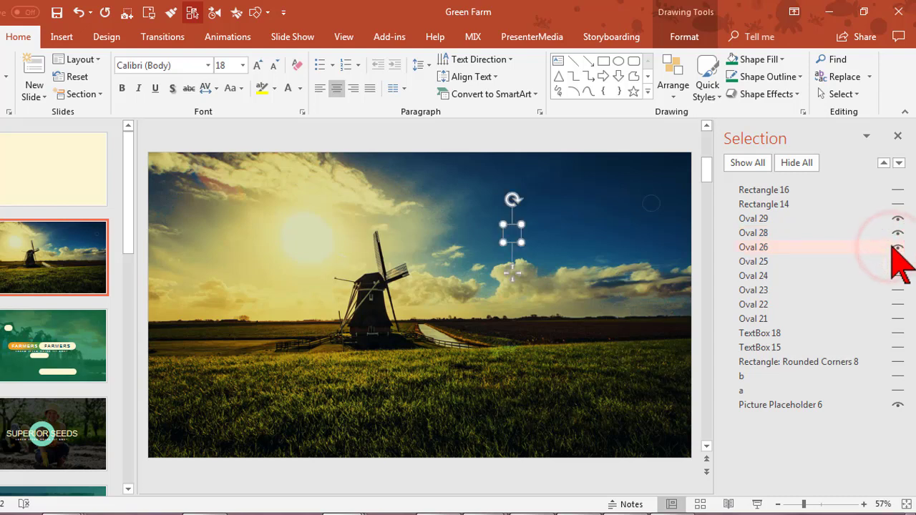
click(895, 262)
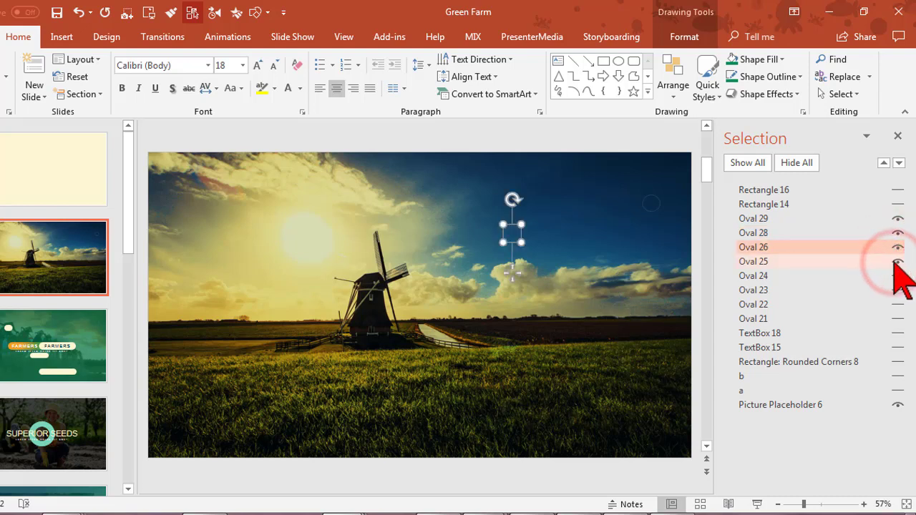
click(897, 405)
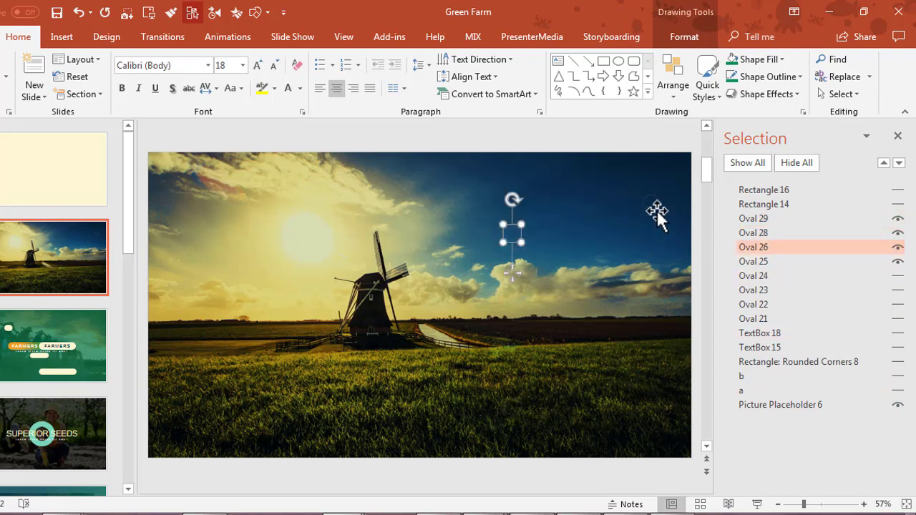
click(657, 215)
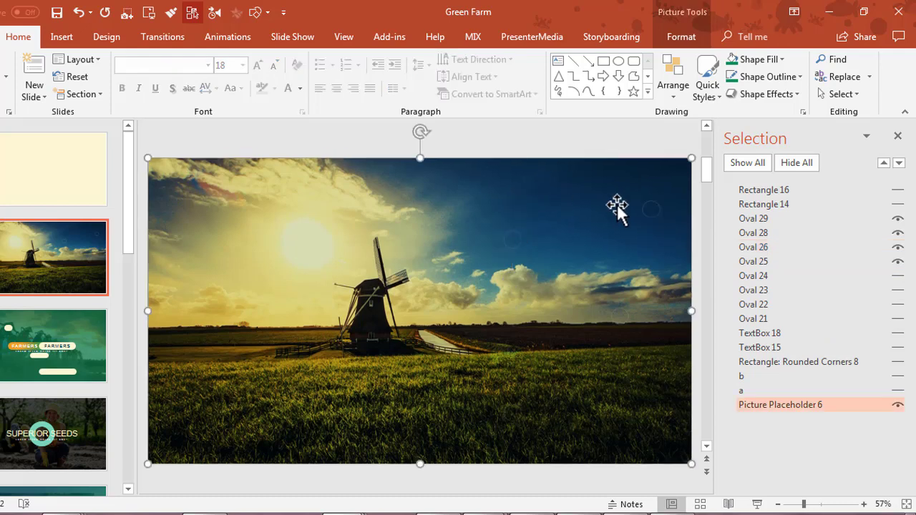
click(896, 405)
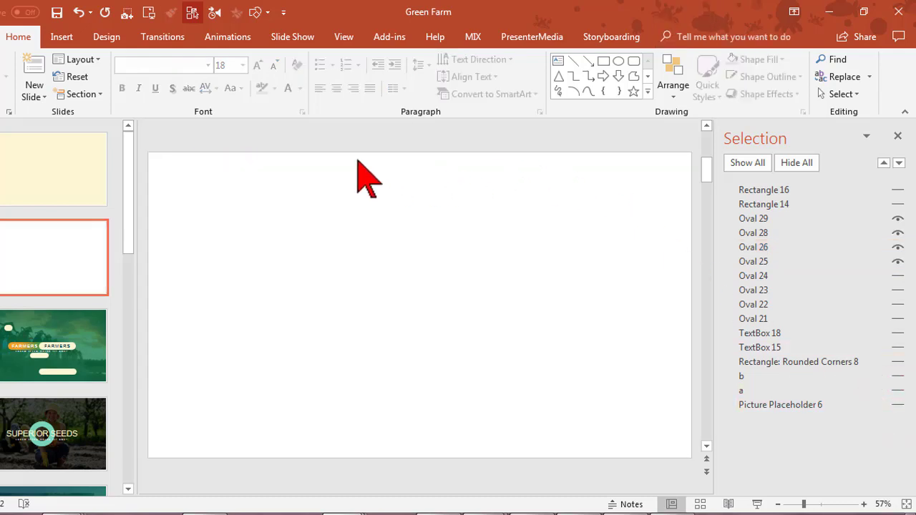
Marquee-select the four visible ovals and copy them.
drag(266, 137, 726, 491)
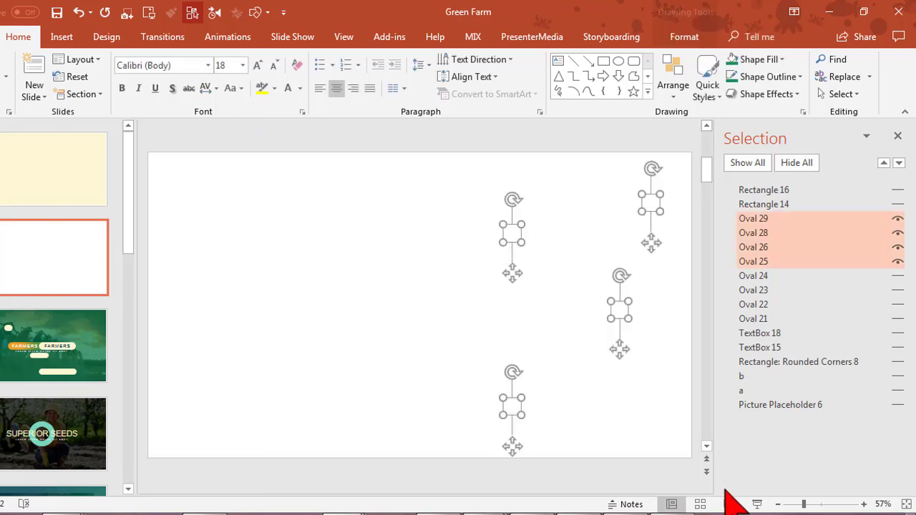
right_click(619, 301)
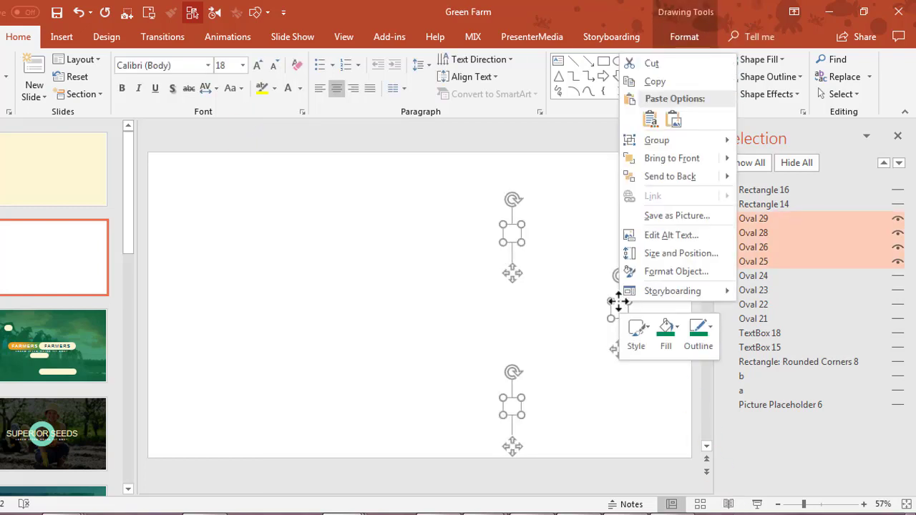
click(653, 82)
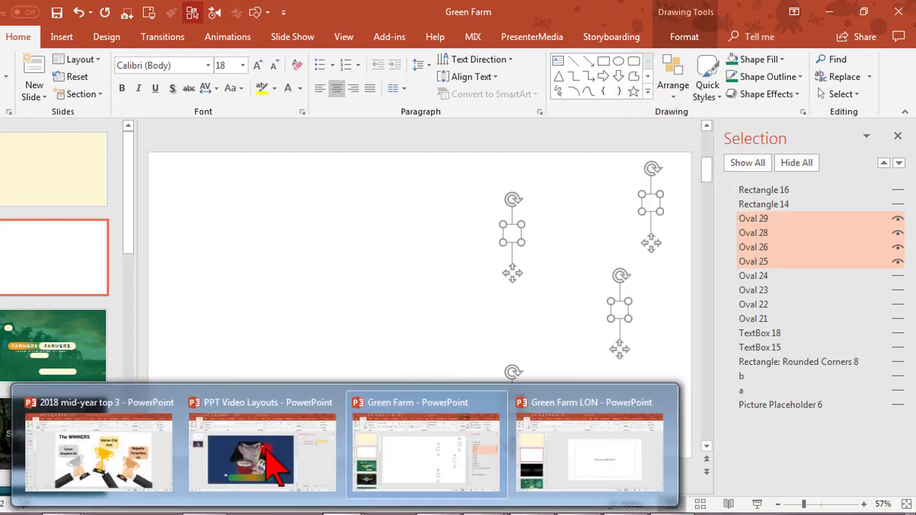
Paste the four ovals onto the PPT Video Layouts slide using the destination theme.
click(264, 450)
right_click(153, 219)
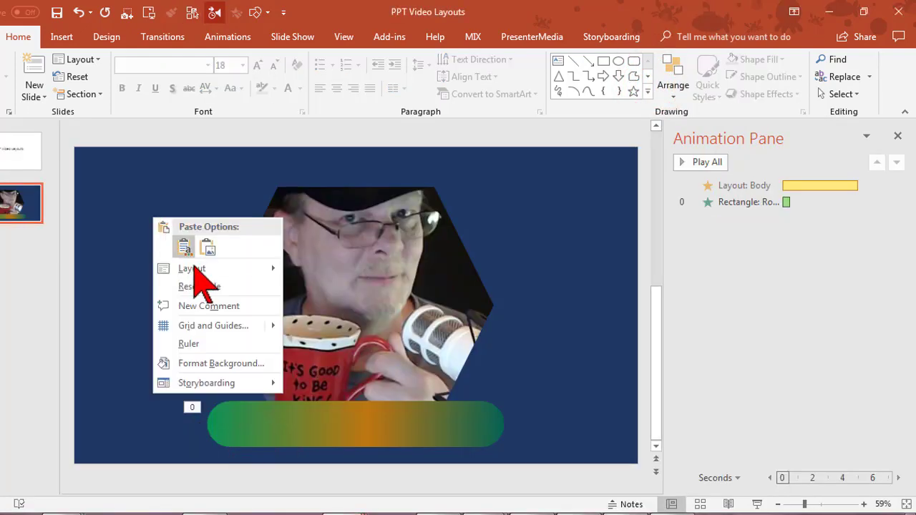
click(184, 247)
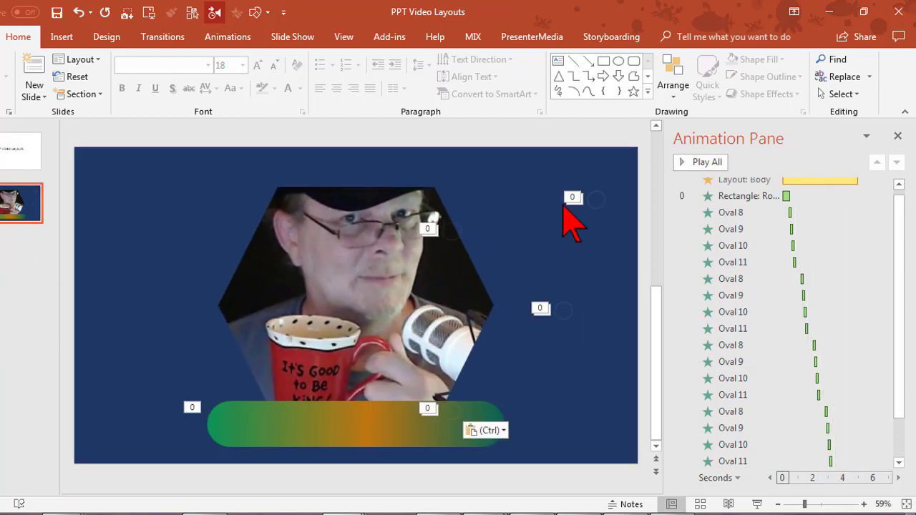
Select each pasted oval in turn to check its position and motion path.
click(593, 197)
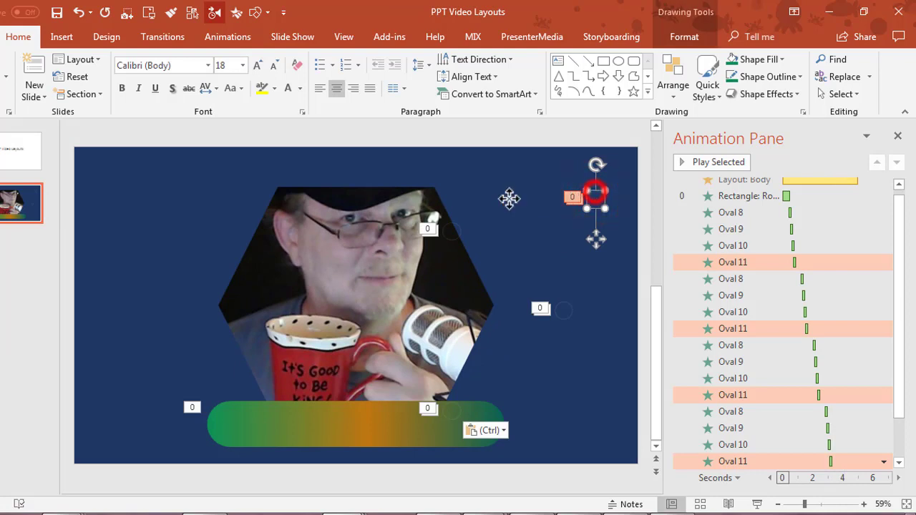
click(170, 218)
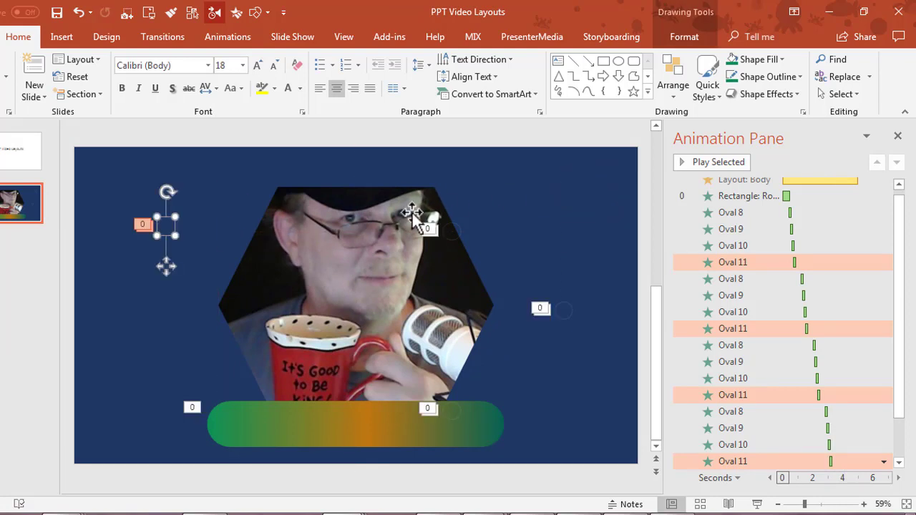
click(451, 227)
click(447, 229)
click(461, 231)
click(461, 228)
click(549, 208)
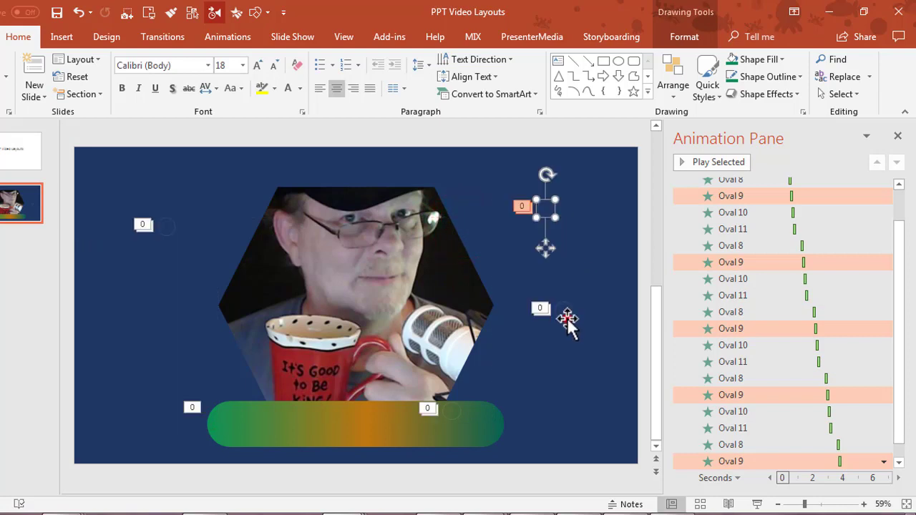
click(567, 320)
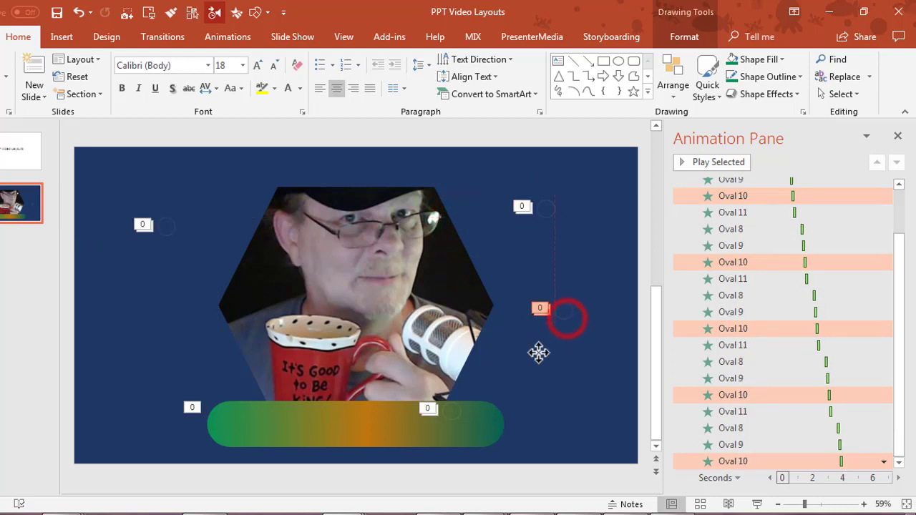
click(516, 423)
Preview the selected oval's animation with Play Selected.
click(17, 243)
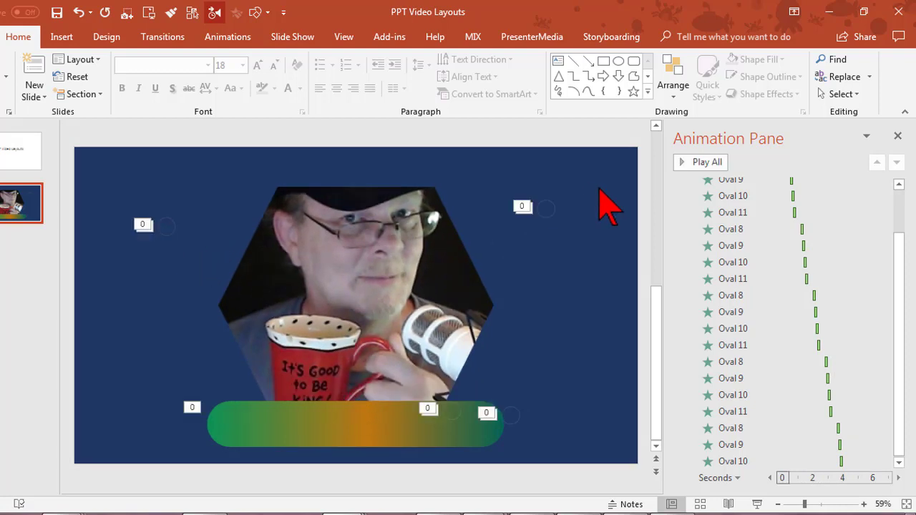
click(654, 314)
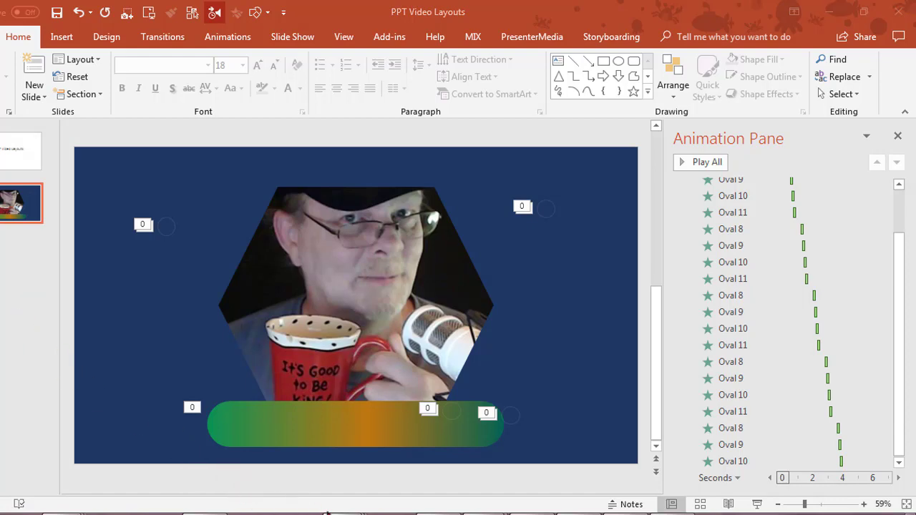
mouse_move(345, 510)
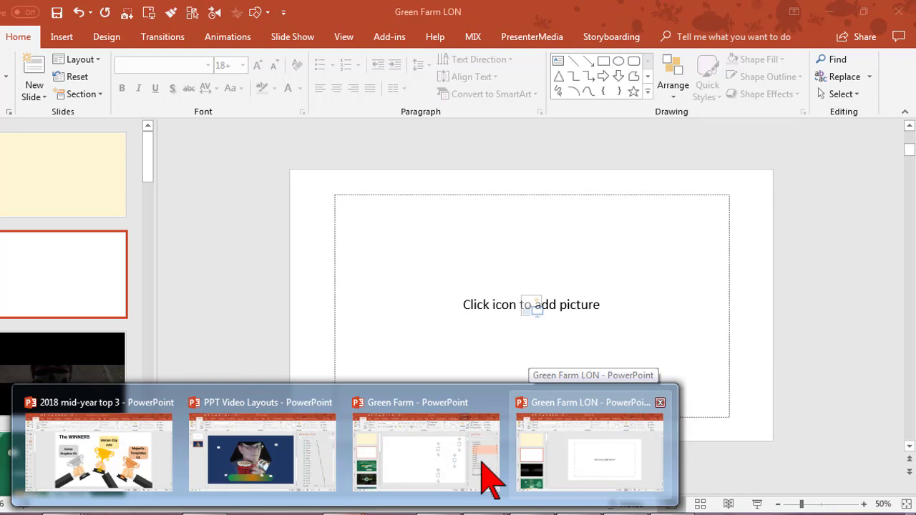
Return to the Green Farm deck and browse its slides from slide 3 to Agricultural Land.
click(466, 464)
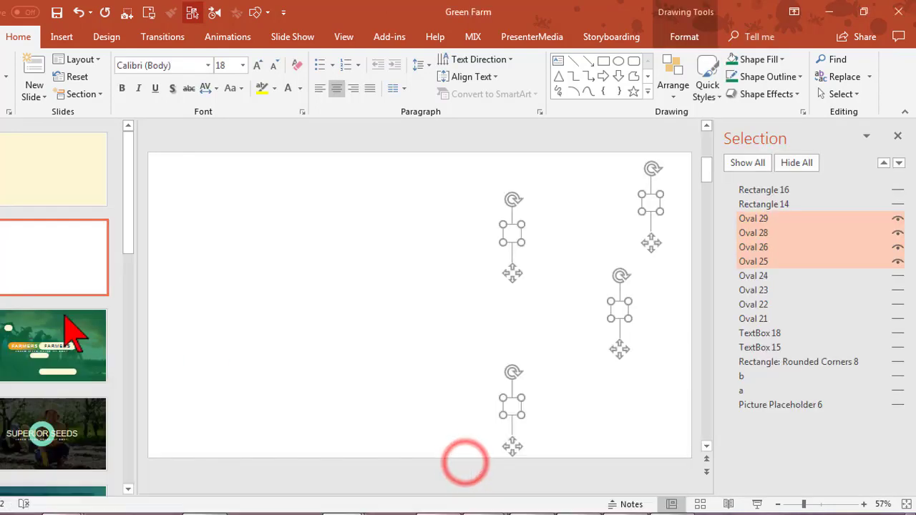
click(73, 331)
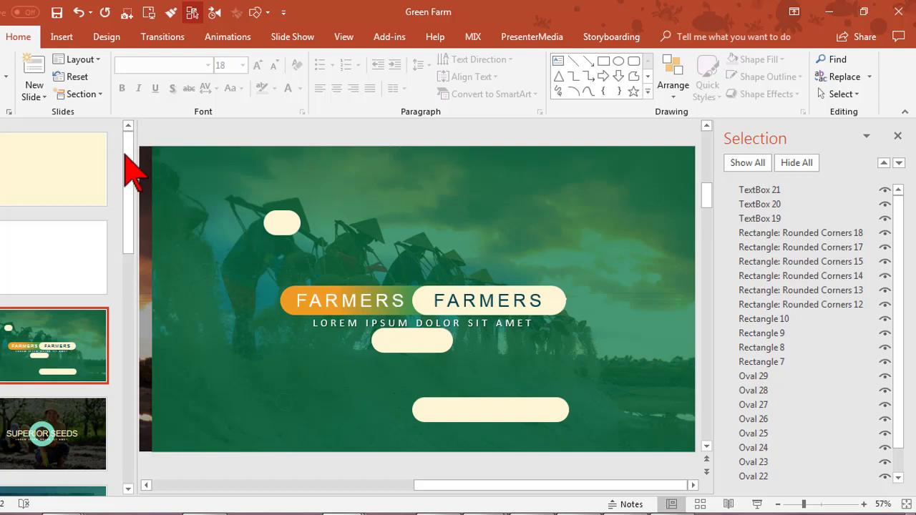
drag(127, 159, 144, 307)
click(53, 209)
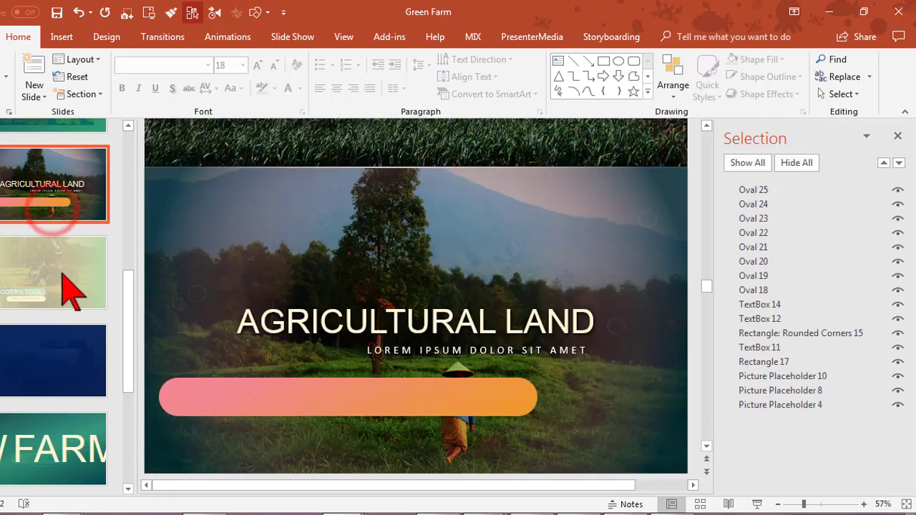
Hide the Modern Tool slide from the show, then bring up the Agricultural Land slide.
click(62, 274)
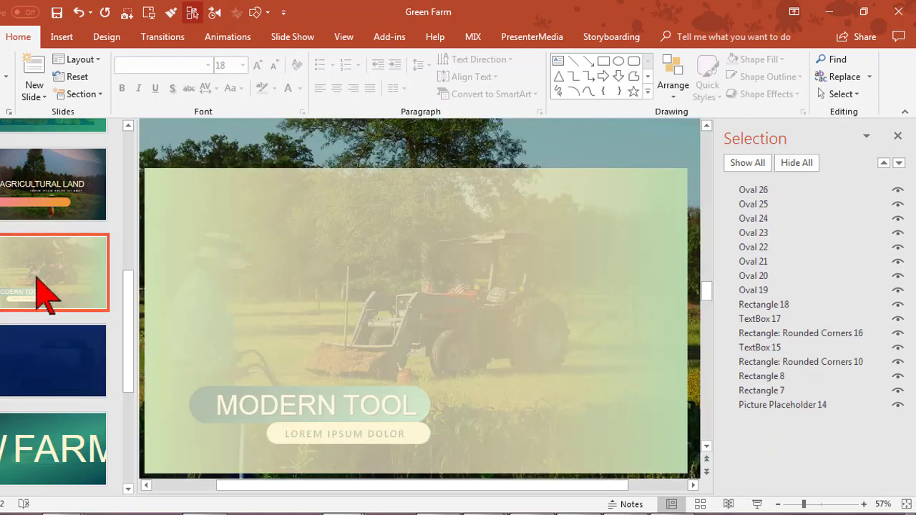
right_click(40, 293)
click(103, 478)
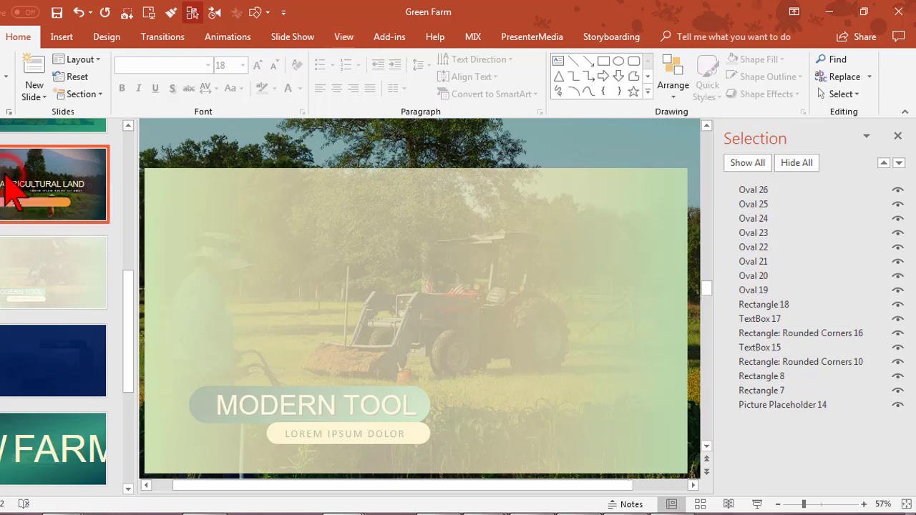
click(5, 188)
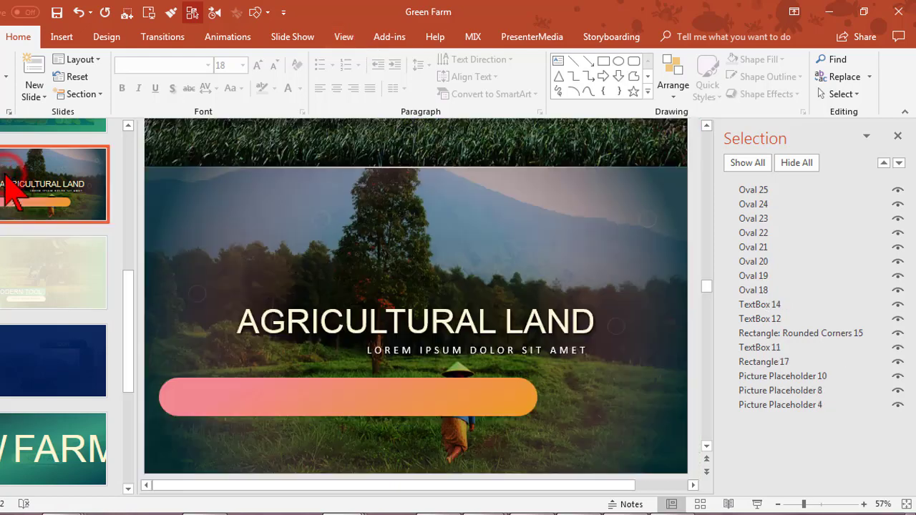
Paste a copy of Green Farm's Agricultural Land slide into PPT Video Layouts as slide 3, keeping source formatting.
right_click(80, 200)
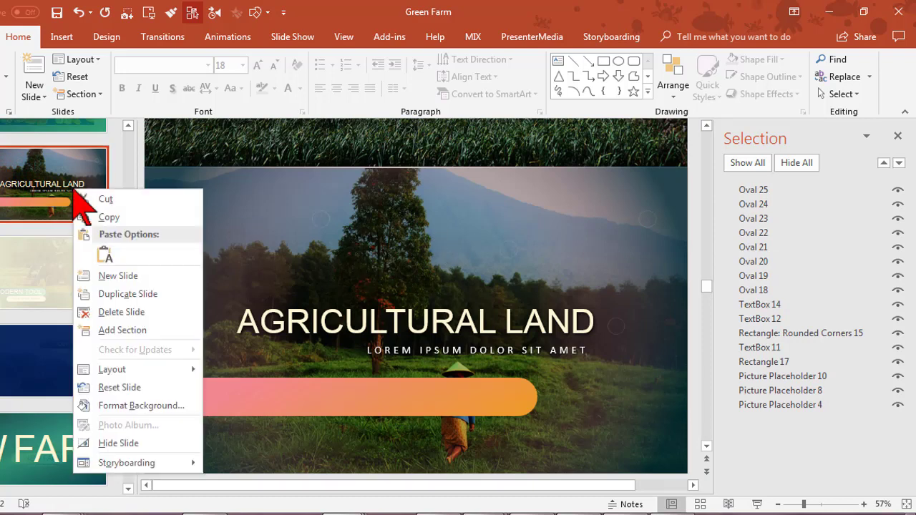
click(118, 217)
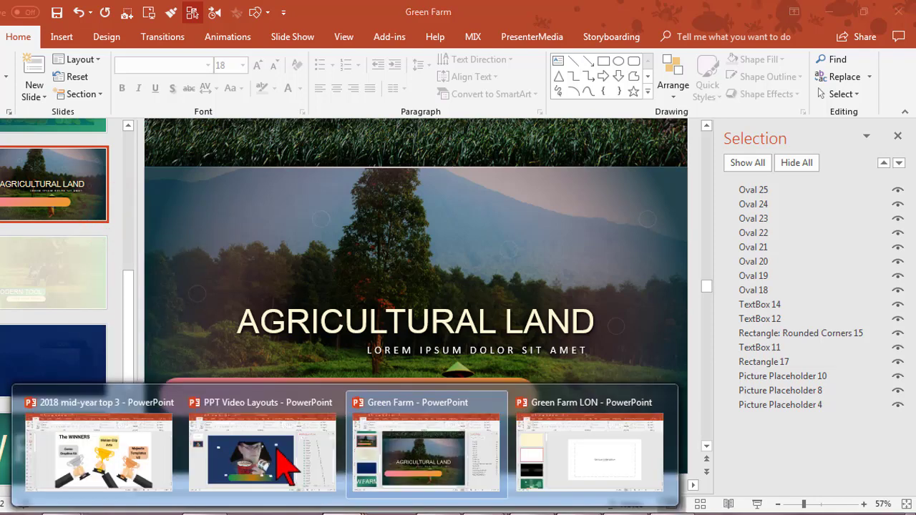
click(283, 454)
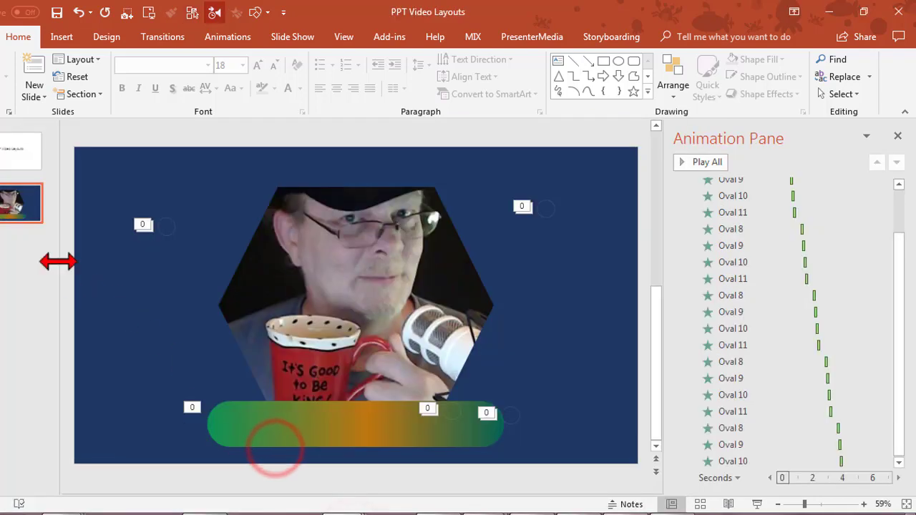
right_click(13, 237)
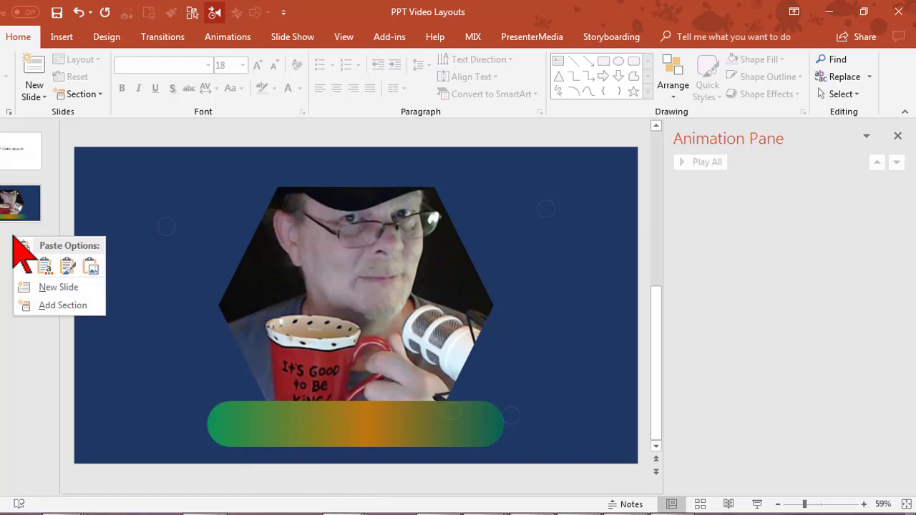
click(67, 267)
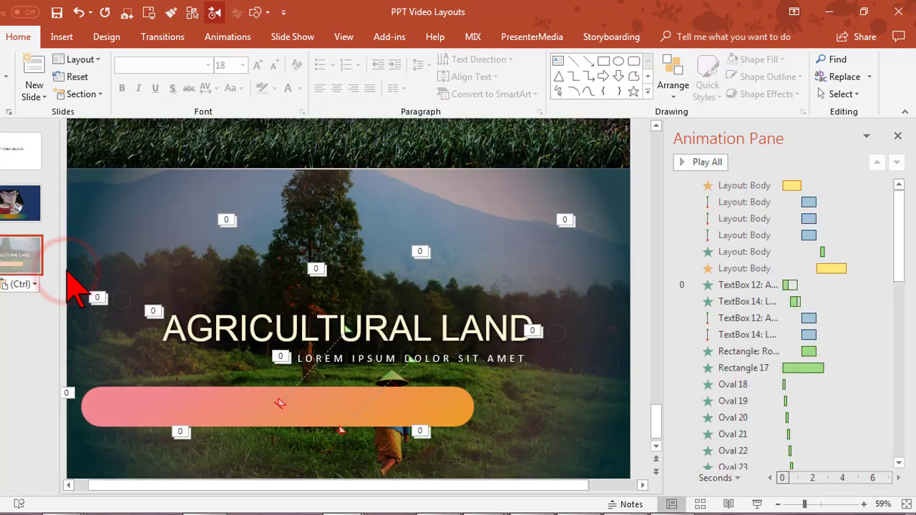
click(28, 211)
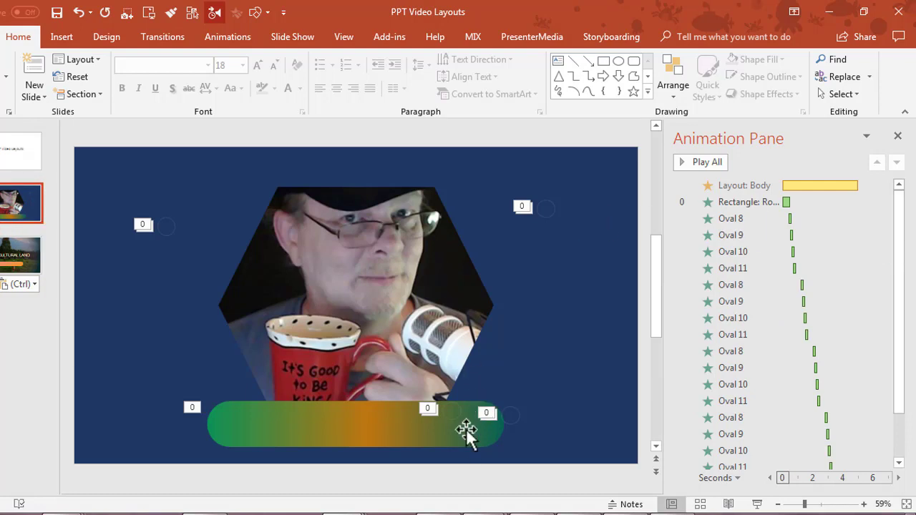
Drag slide 2's green-to-orange gradient bar from the bottom up to the slide's top edge.
mouse_move(469, 442)
mouse_down()
mouse_move(511, 255)
mouse_move(472, 160)
mouse_move(491, 164)
mouse_move(430, 152)
mouse_up()
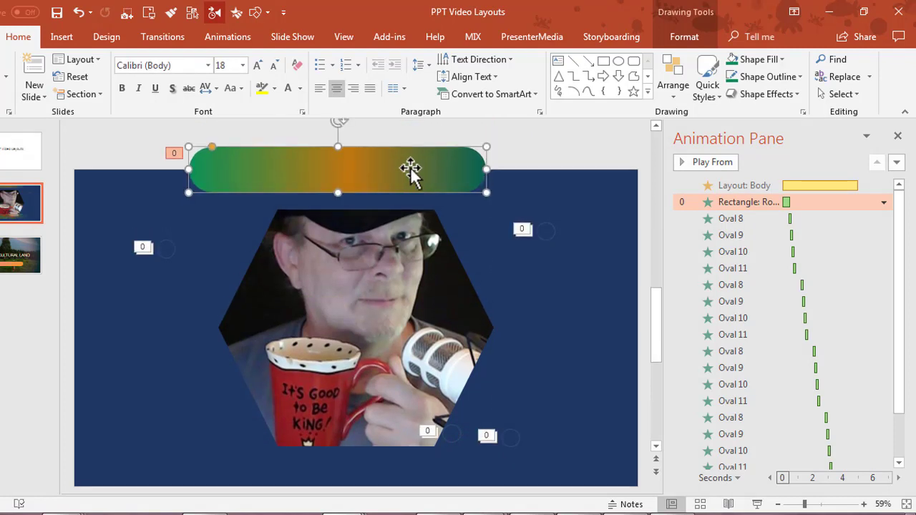